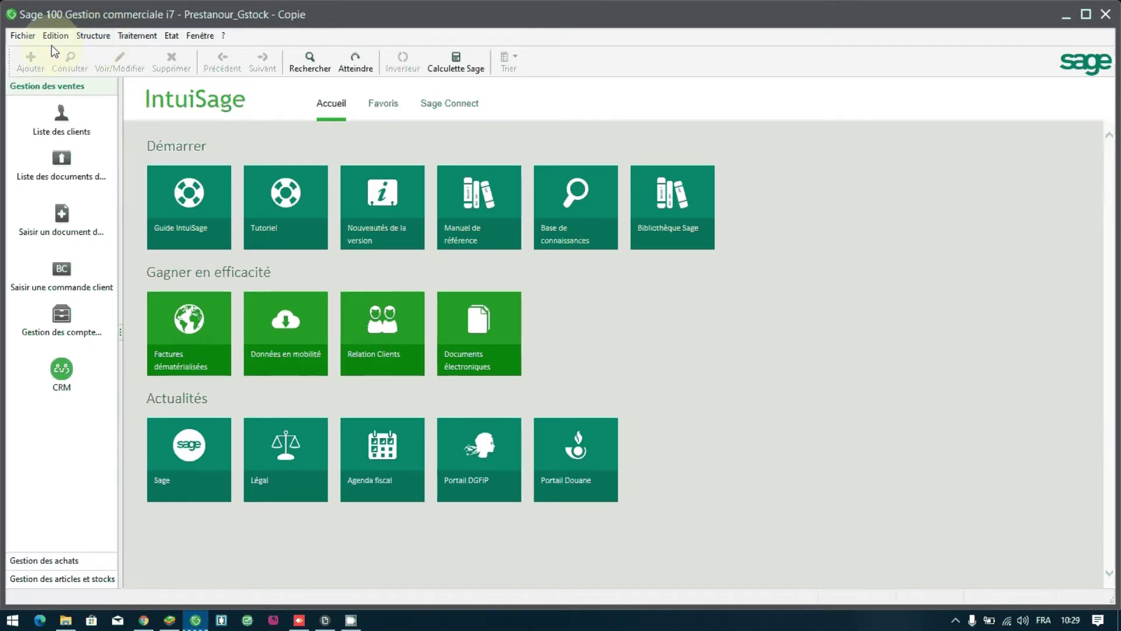
Step: Open the international settings in the company parameters and examine the Dhs currency record
left_click(29, 37)
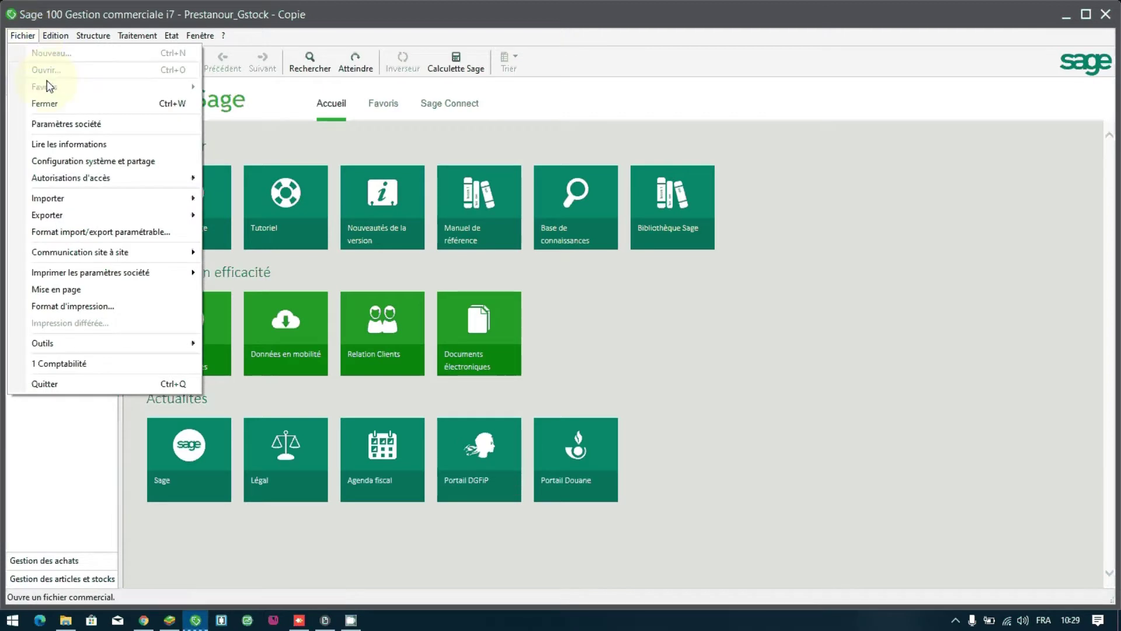
left_click(65, 123)
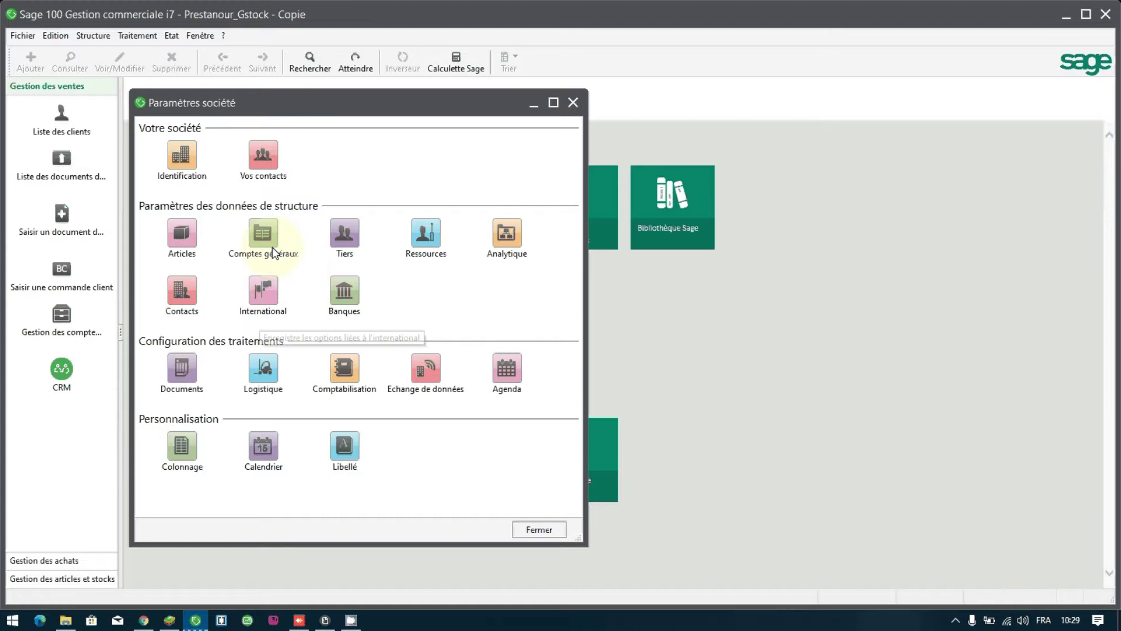
left_click(265, 283)
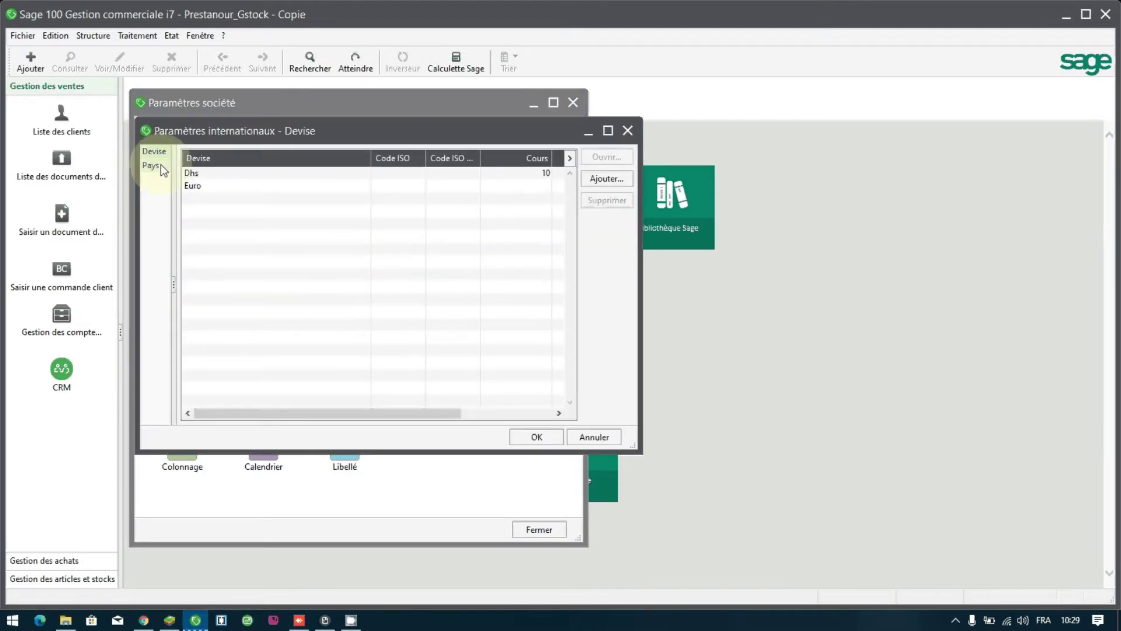
left_click(221, 188)
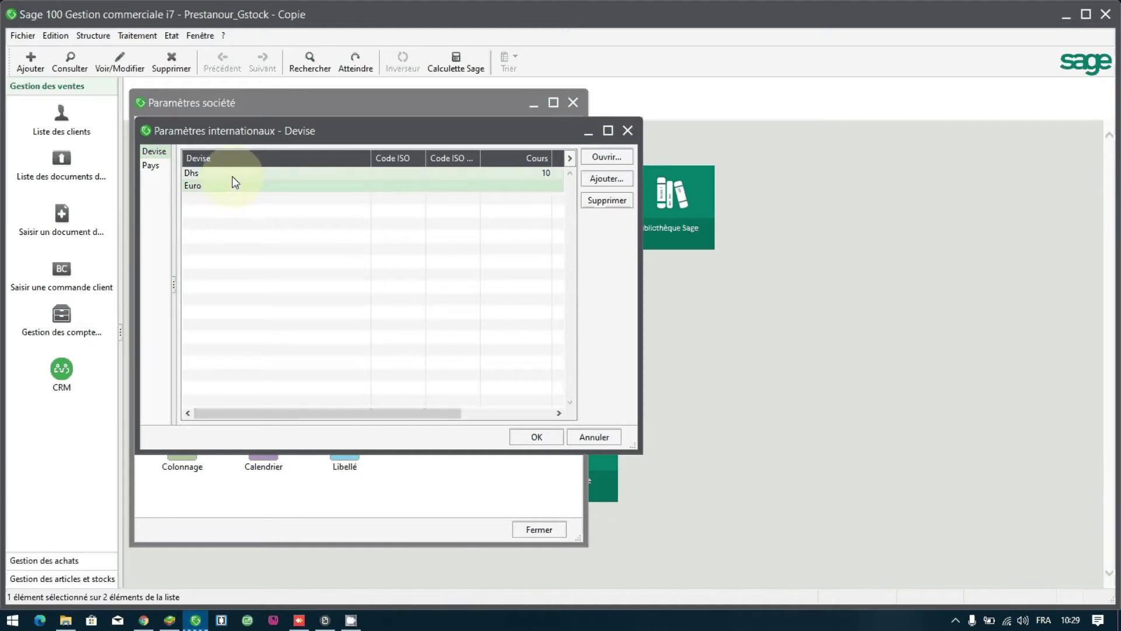
left_click(232, 177)
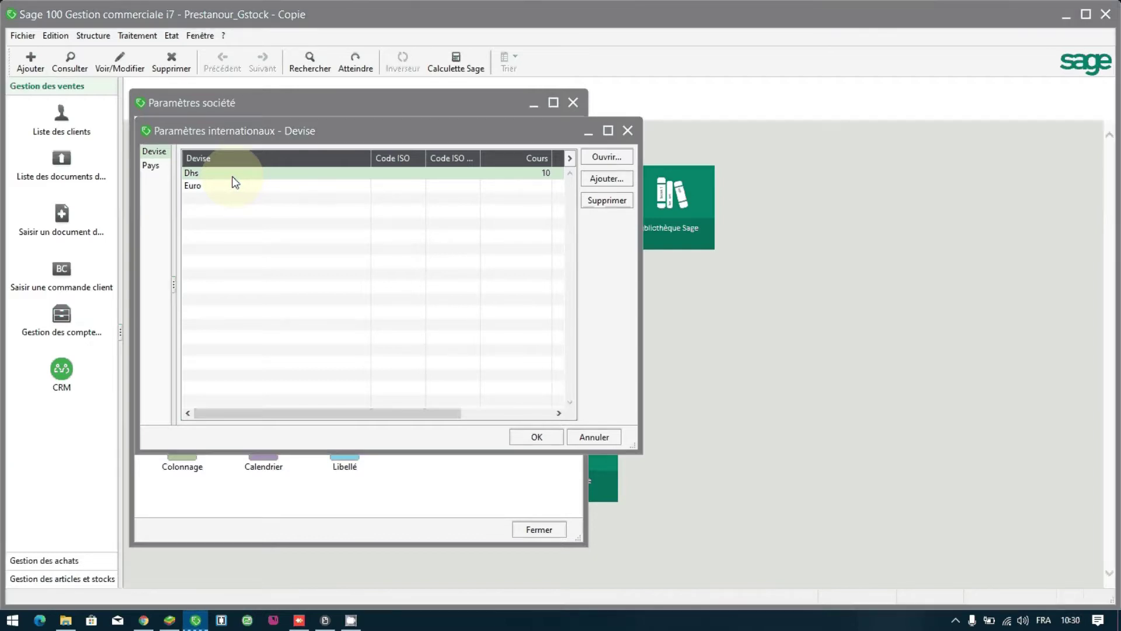
double_click(234, 174)
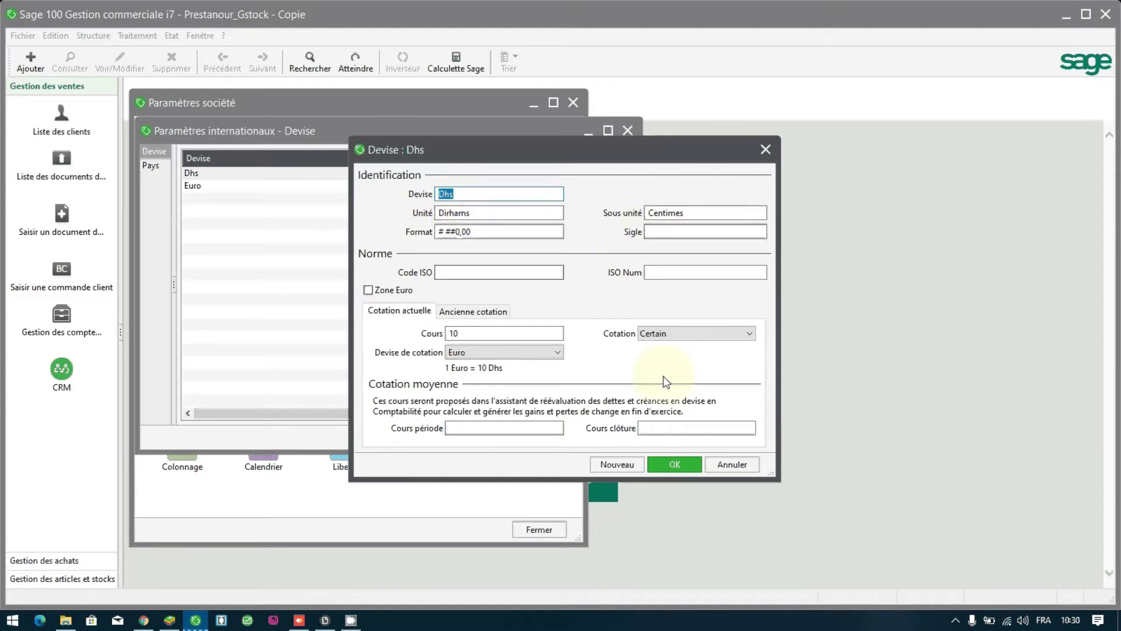
left_click(688, 466)
Step: Examine the Euro currency record and the blank form for adding a new currency
left_click(227, 187)
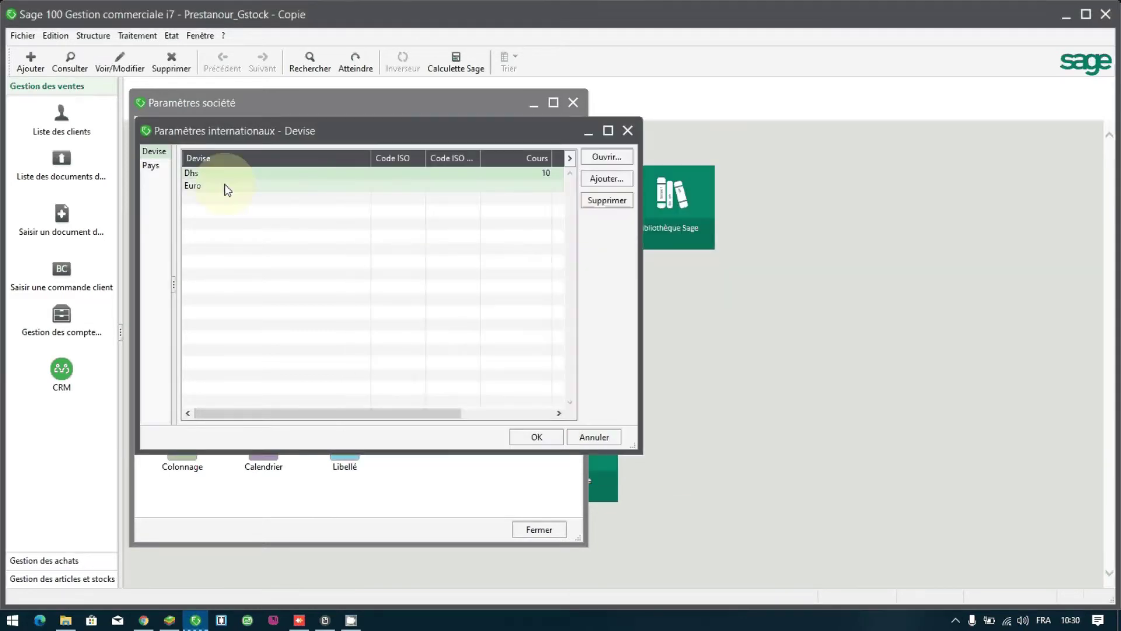
double_click(227, 186)
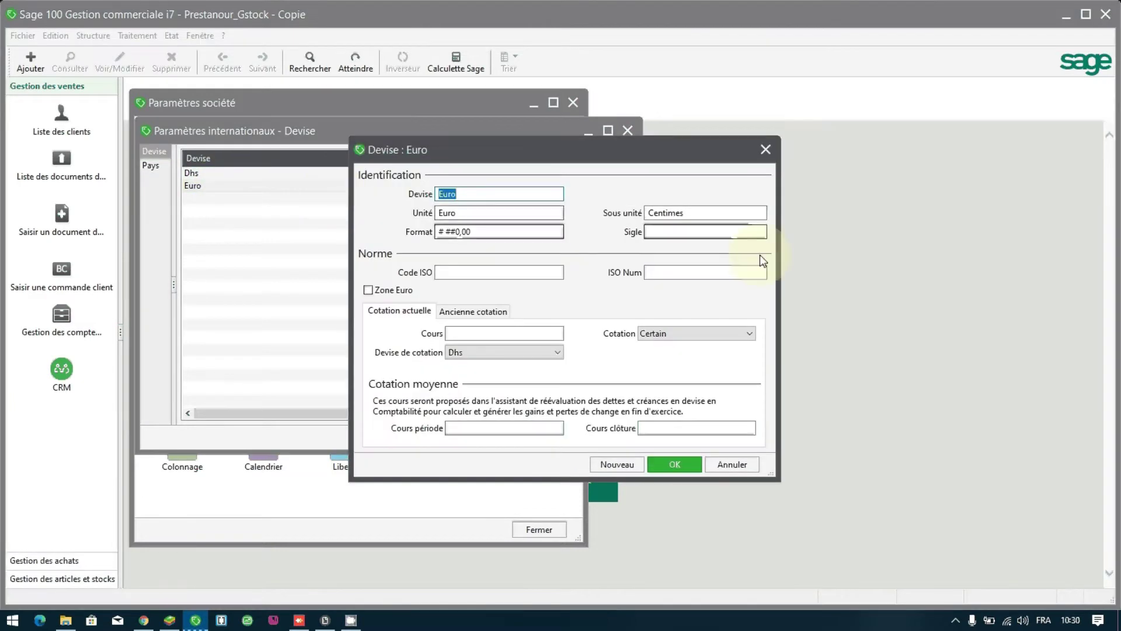
left_click(742, 460)
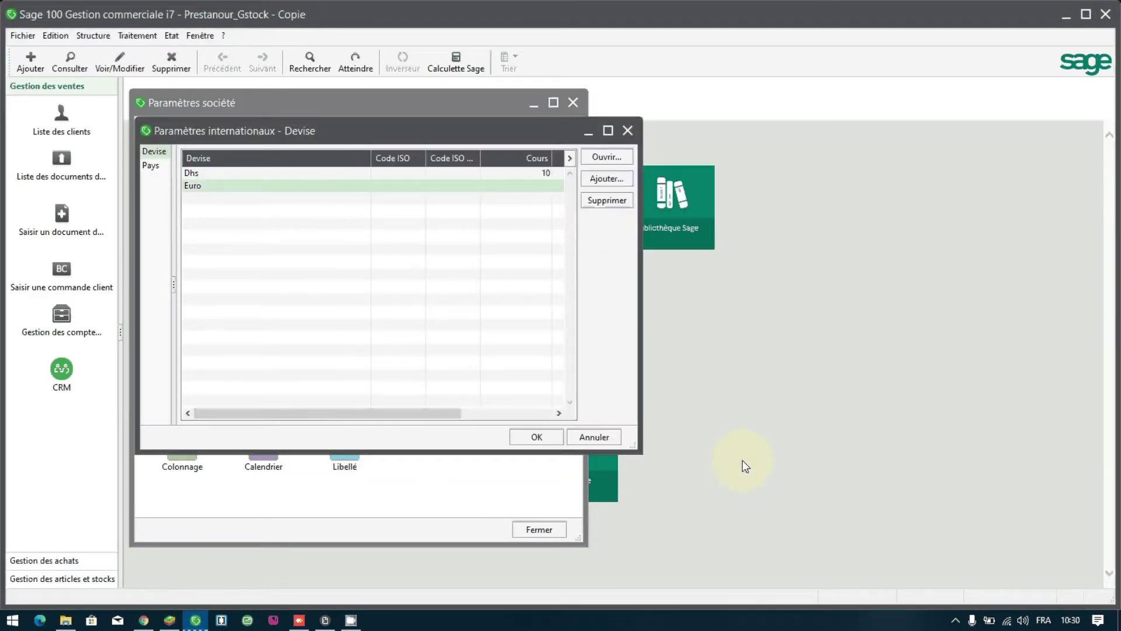
left_click(601, 182)
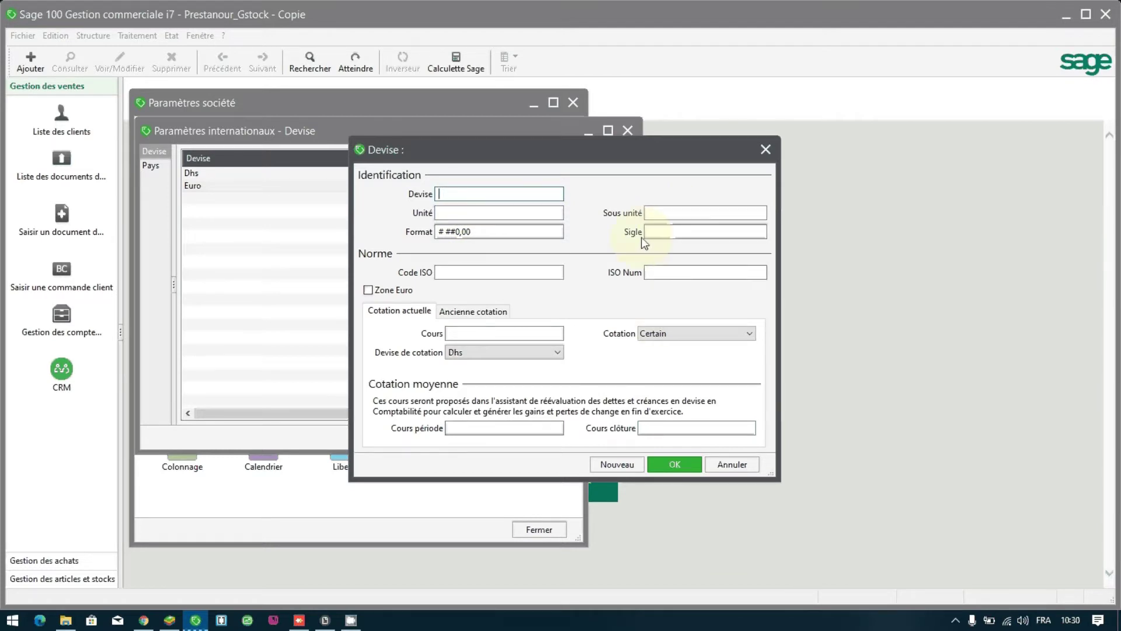
left_click(675, 465)
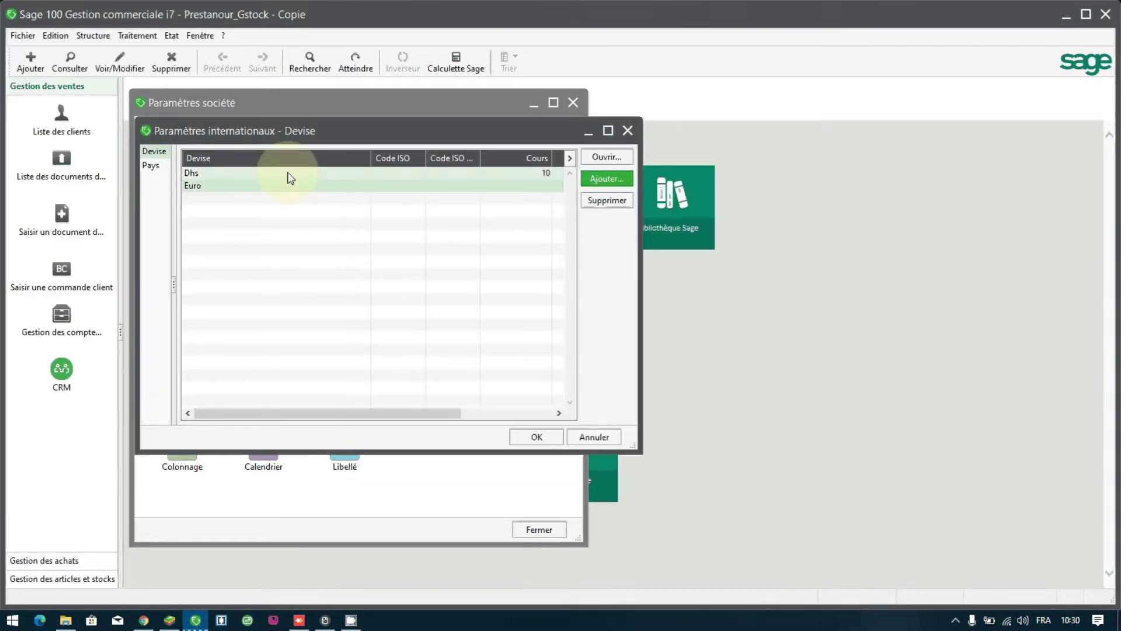
Step: Try re-entering a rate of 10 for the Dhs currency, discard the entry, and close the international settings
left_click(255, 178)
double_click(257, 182)
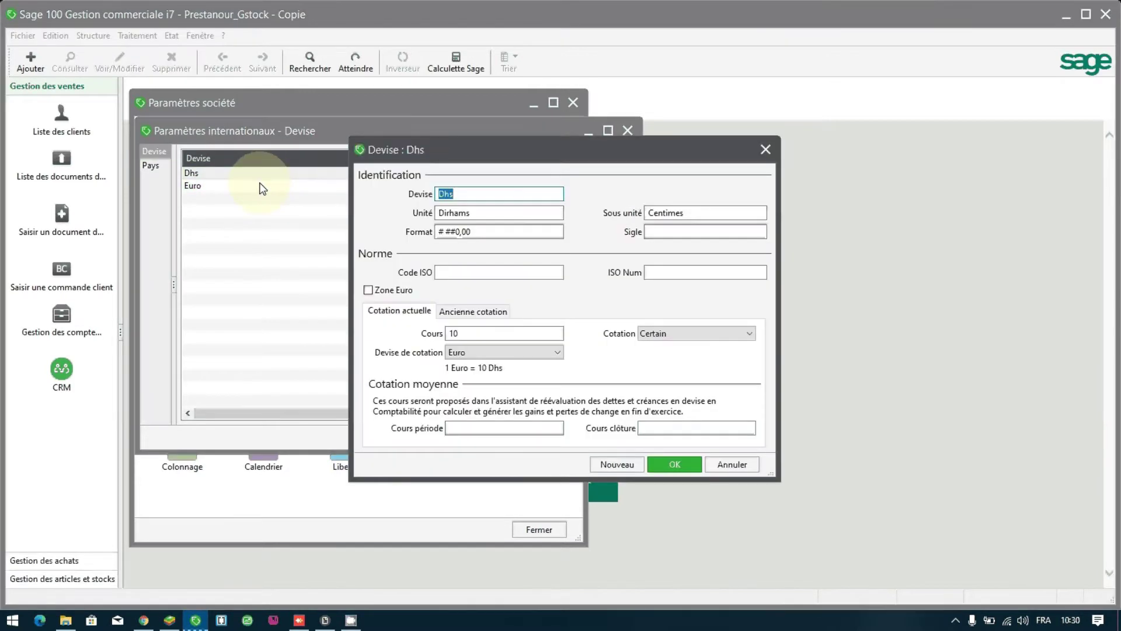
left_click(466, 331)
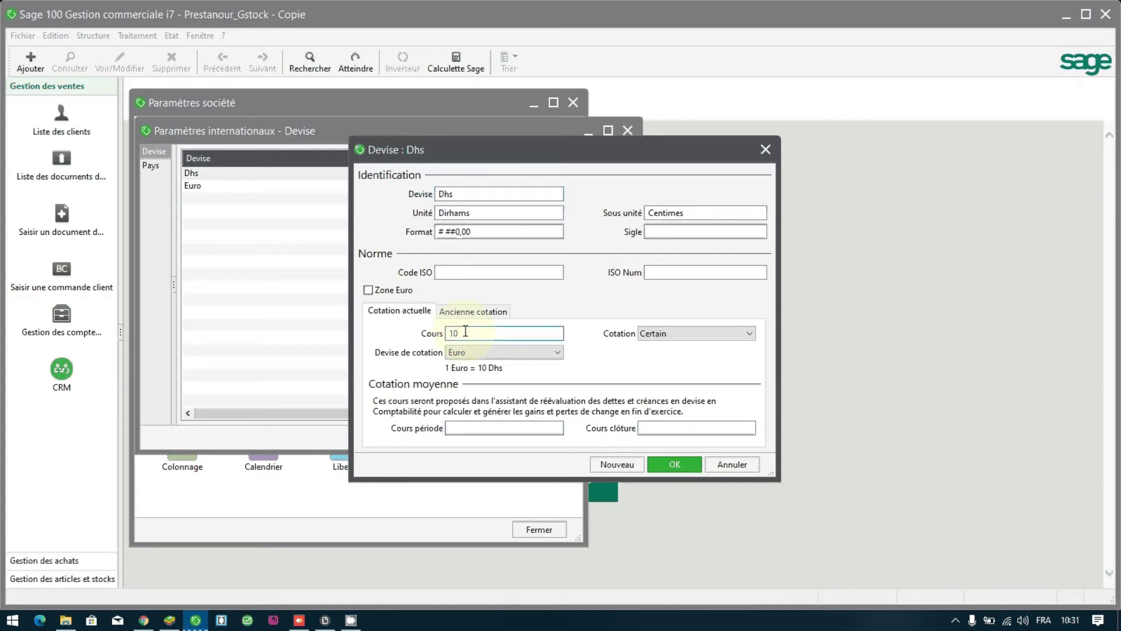
key("BackSpace")
key("BackSpace")
type("10")
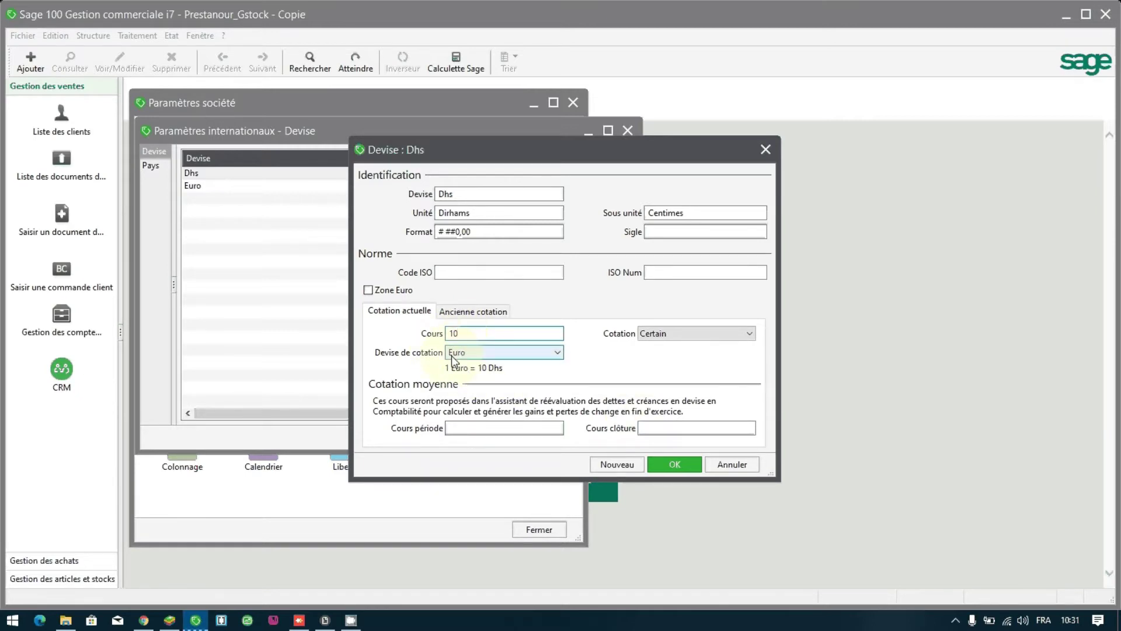
left_click(728, 462)
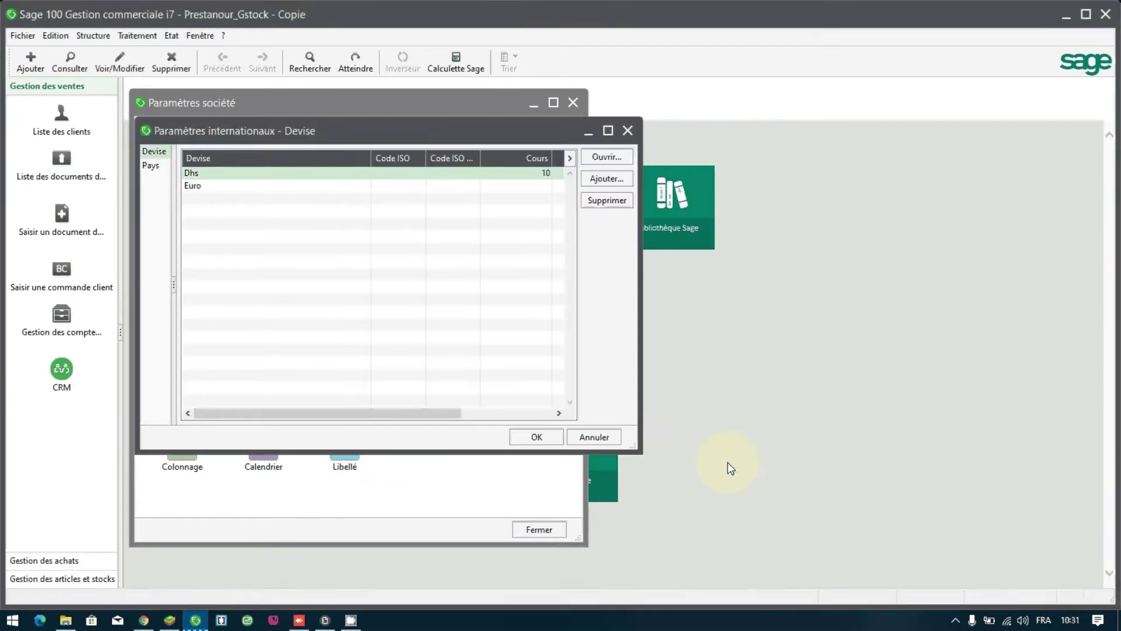
left_click(537, 438)
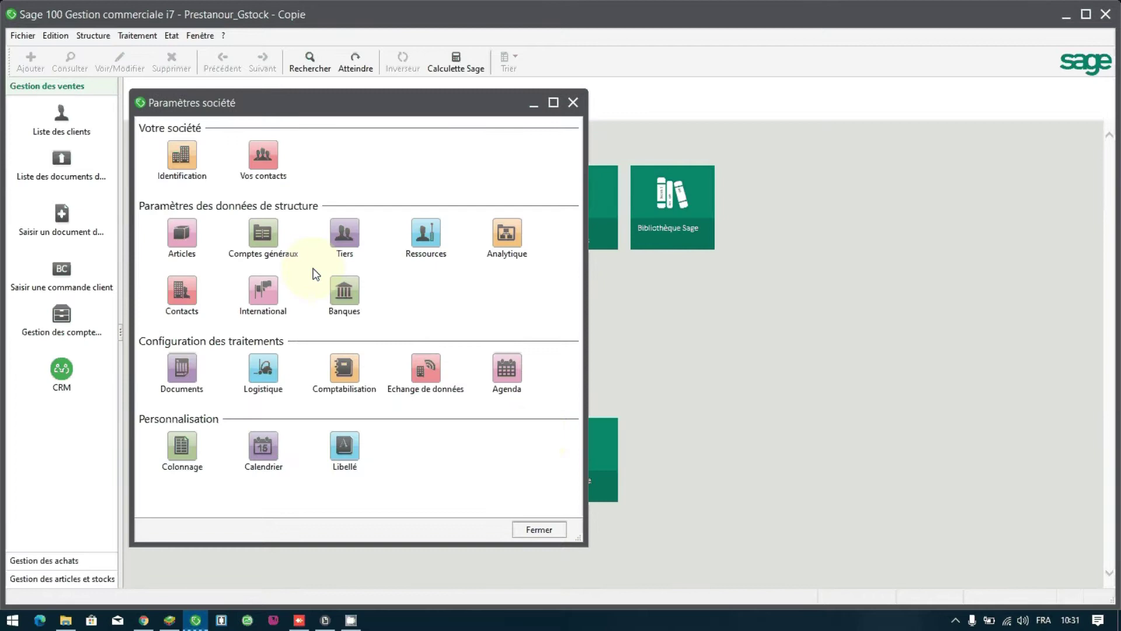
Step: Reopen the international settings and review the blank currency form and the Euro currency's unit and subunit
left_click(263, 290)
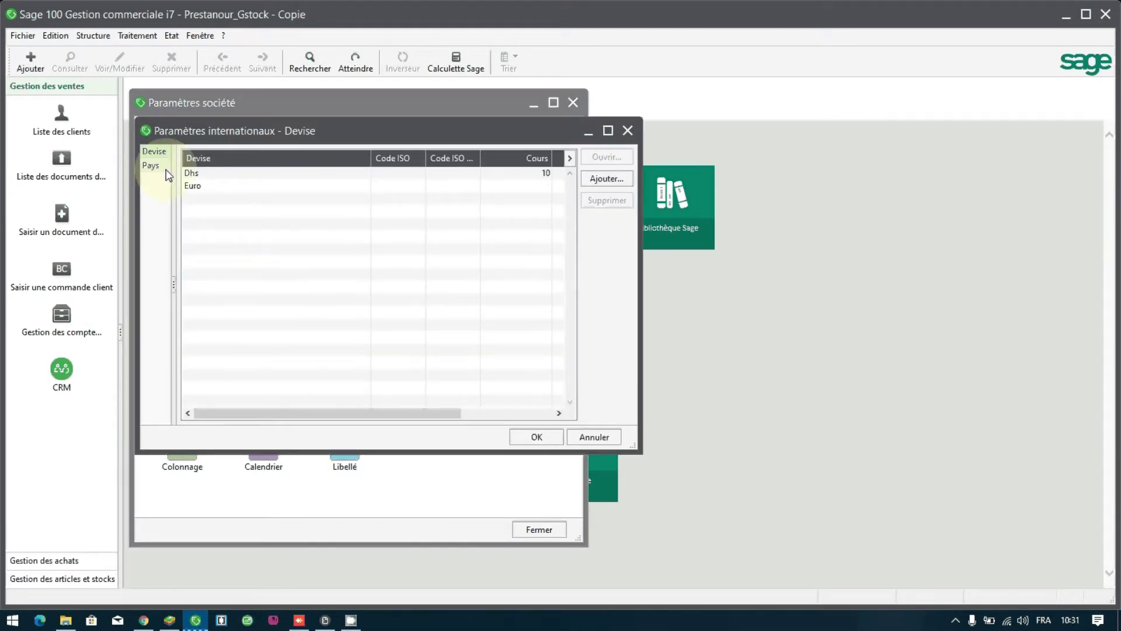
left_click(603, 179)
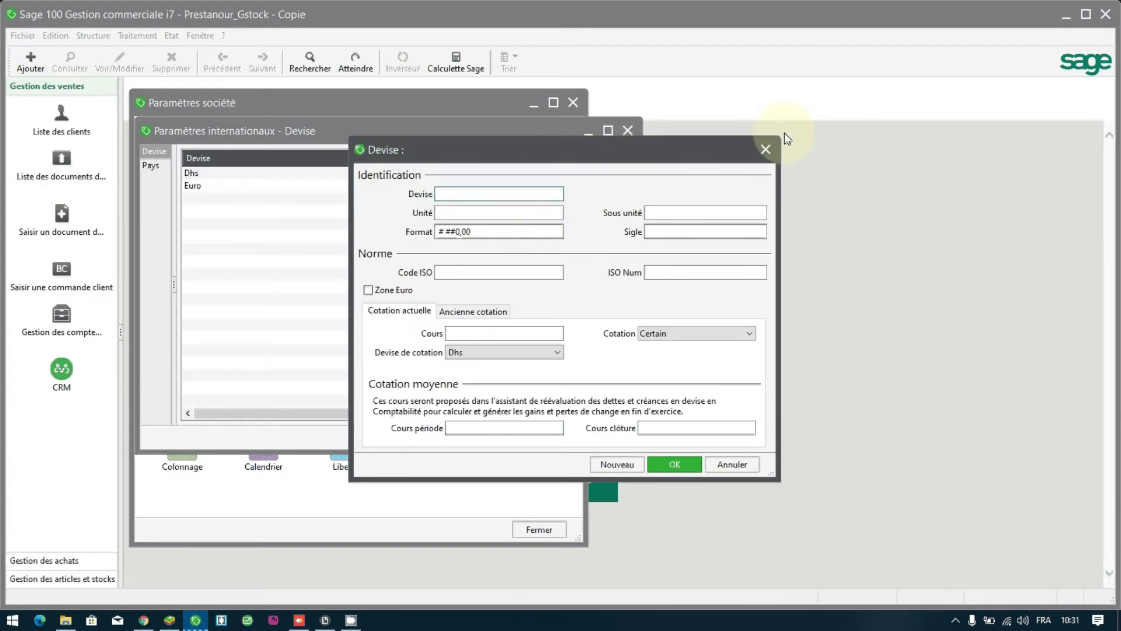
left_click(766, 149)
double_click(314, 187)
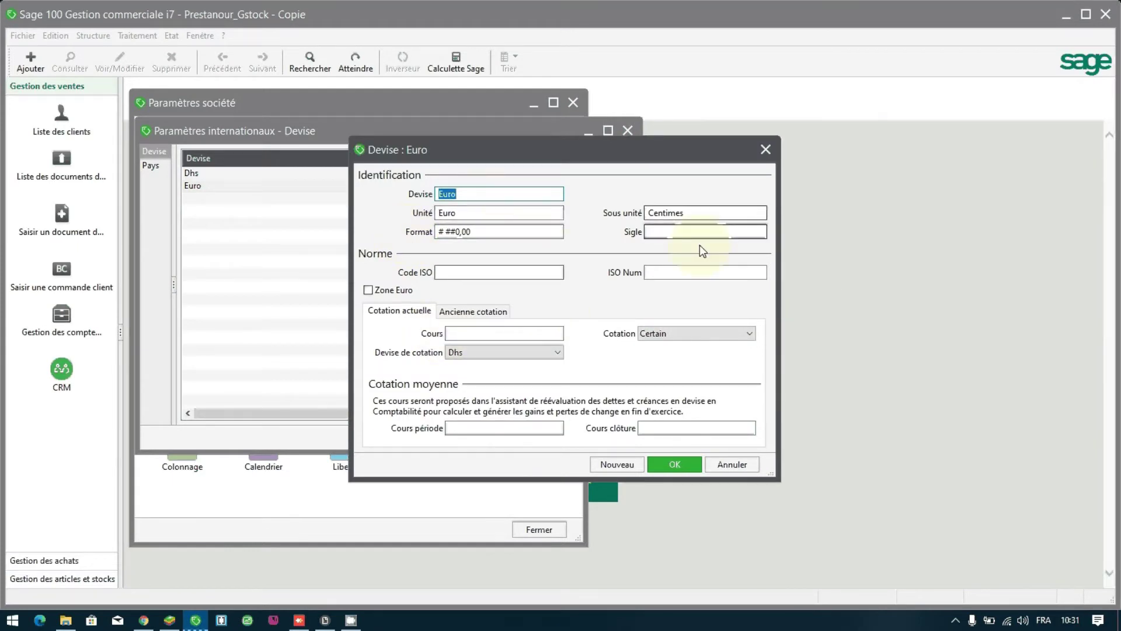
left_click(461, 212)
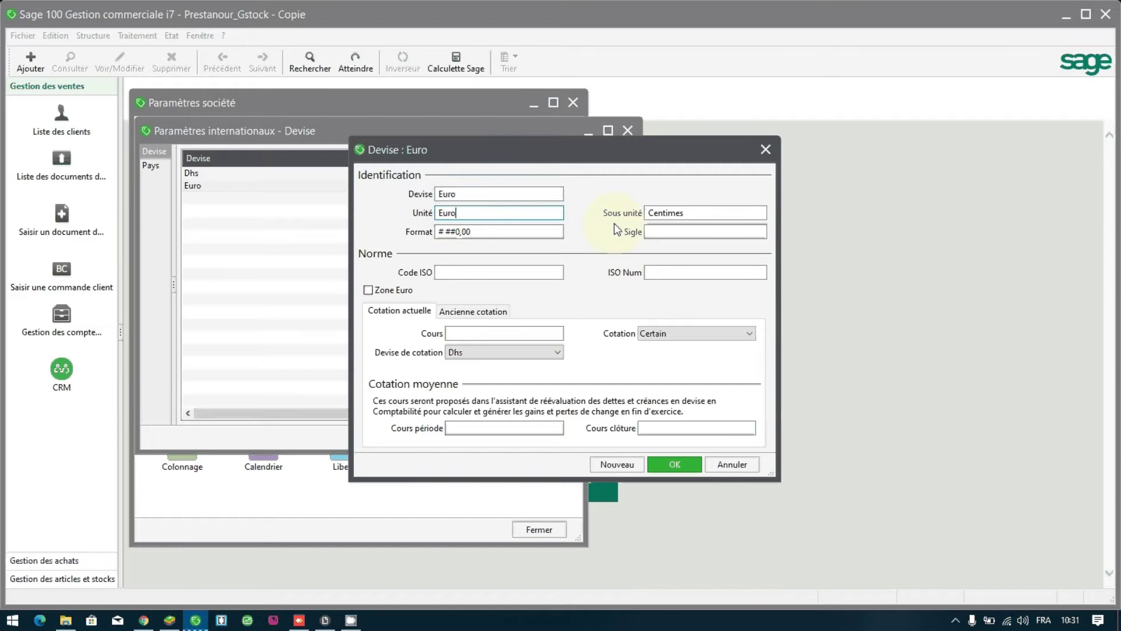
left_click(654, 214)
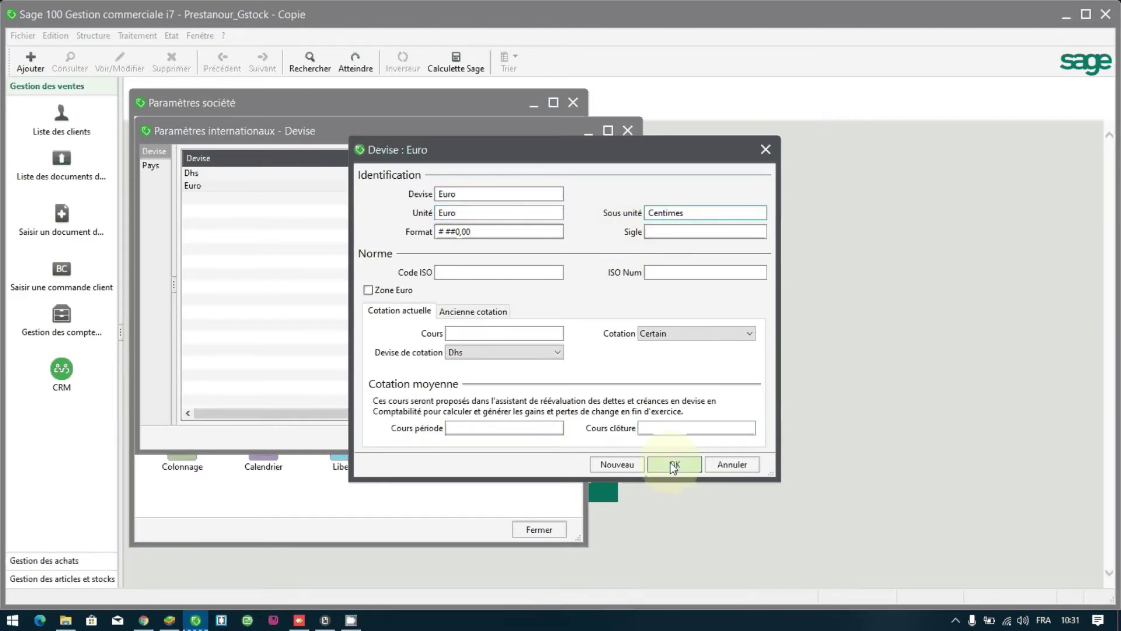
left_click(675, 465)
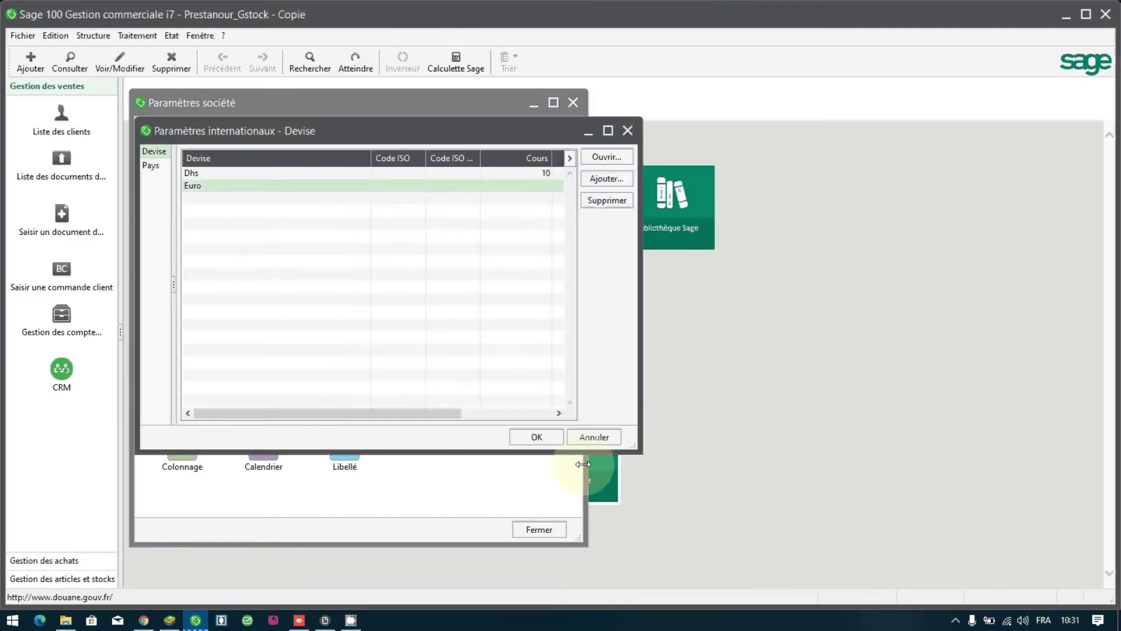
left_click(542, 443)
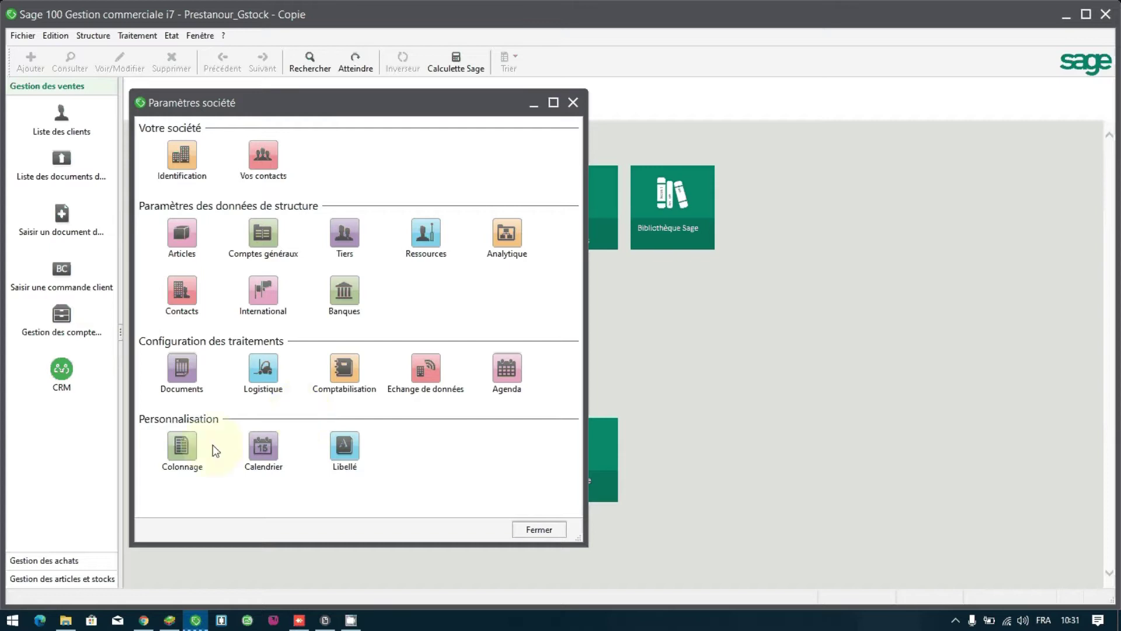
Step: Open the column layout settings and examine the column visibility for sales invoices (Facture)
left_click(184, 447)
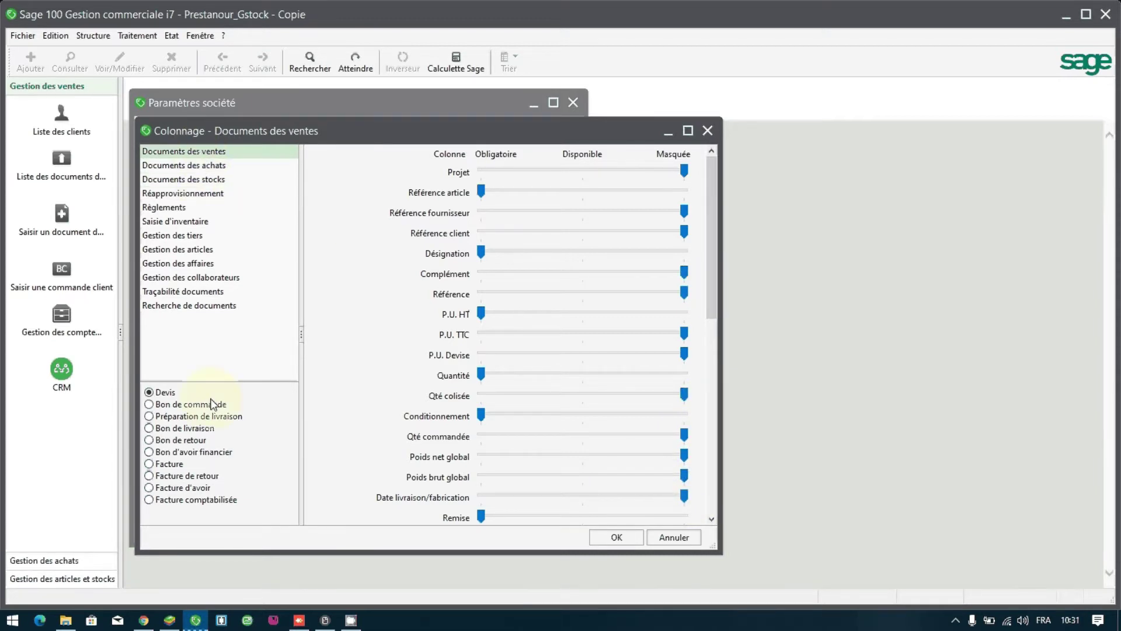
left_click(178, 462)
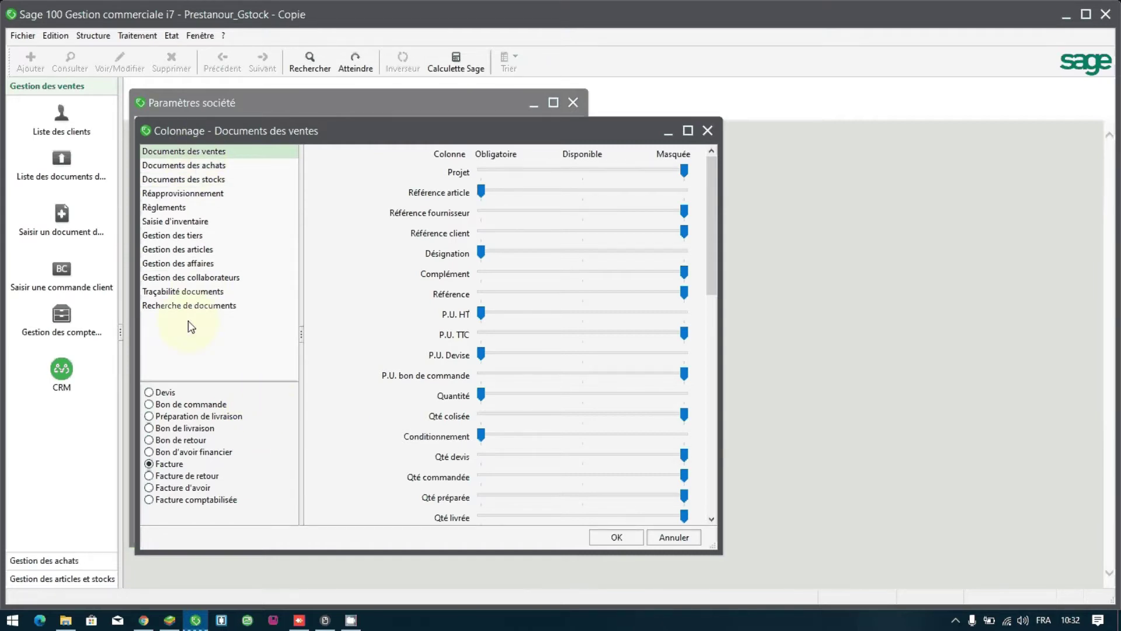
Step: Set the Poids net global column of sales quotes (Devis) to Disponible and return it to Masquée
left_click(159, 393)
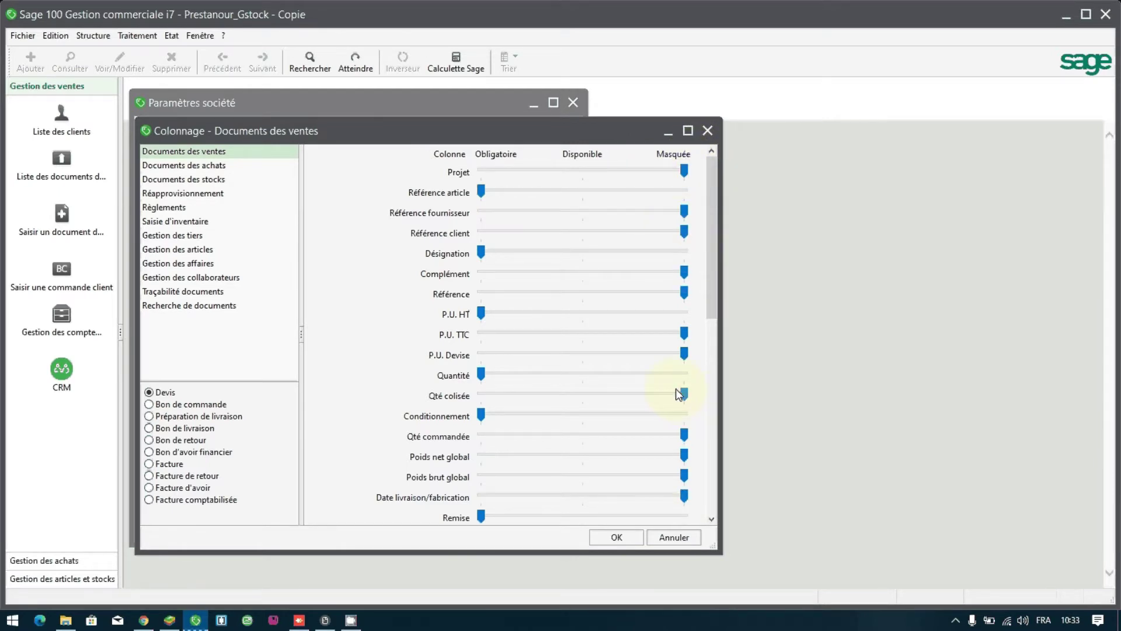
left_click(665, 454)
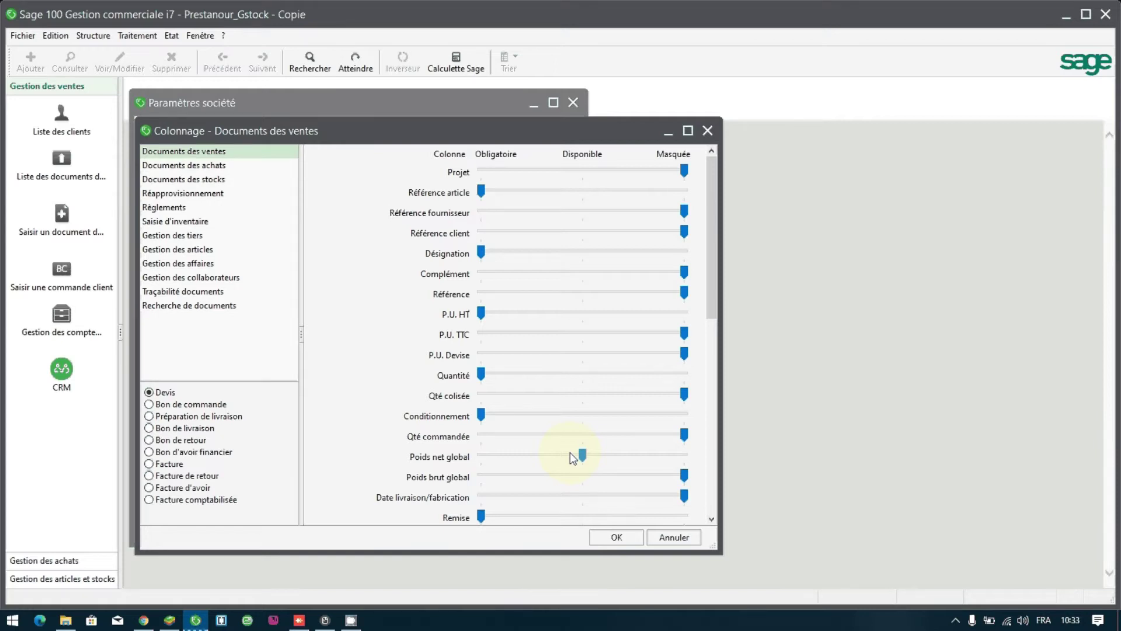
left_click(626, 457)
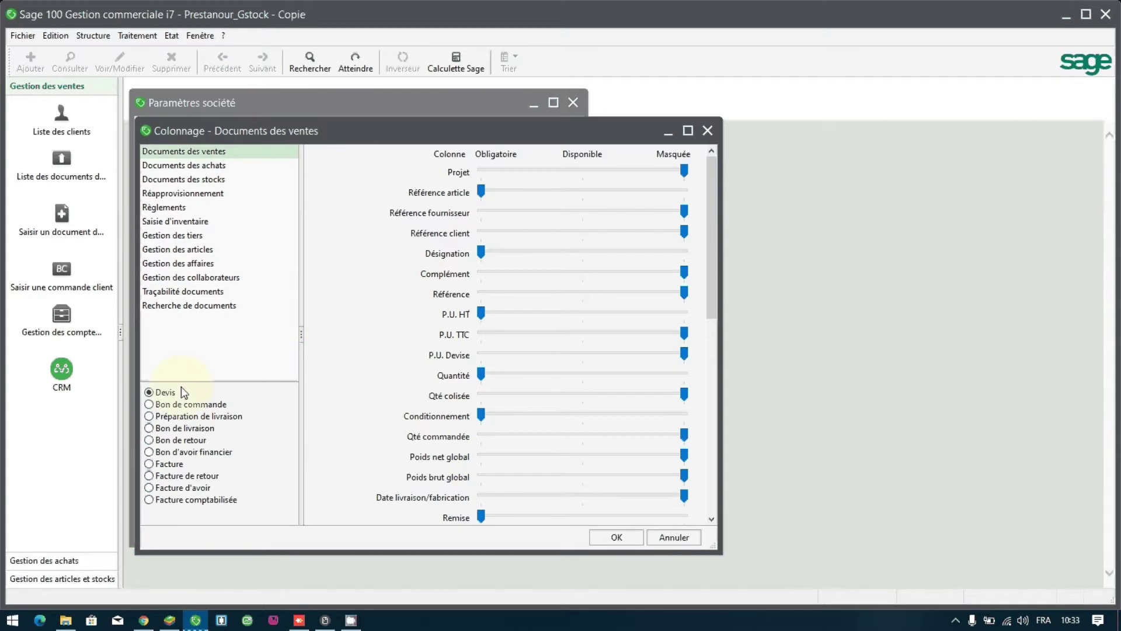
Step: Compare the column layouts of purchase, sales and stock documents
left_click(188, 166)
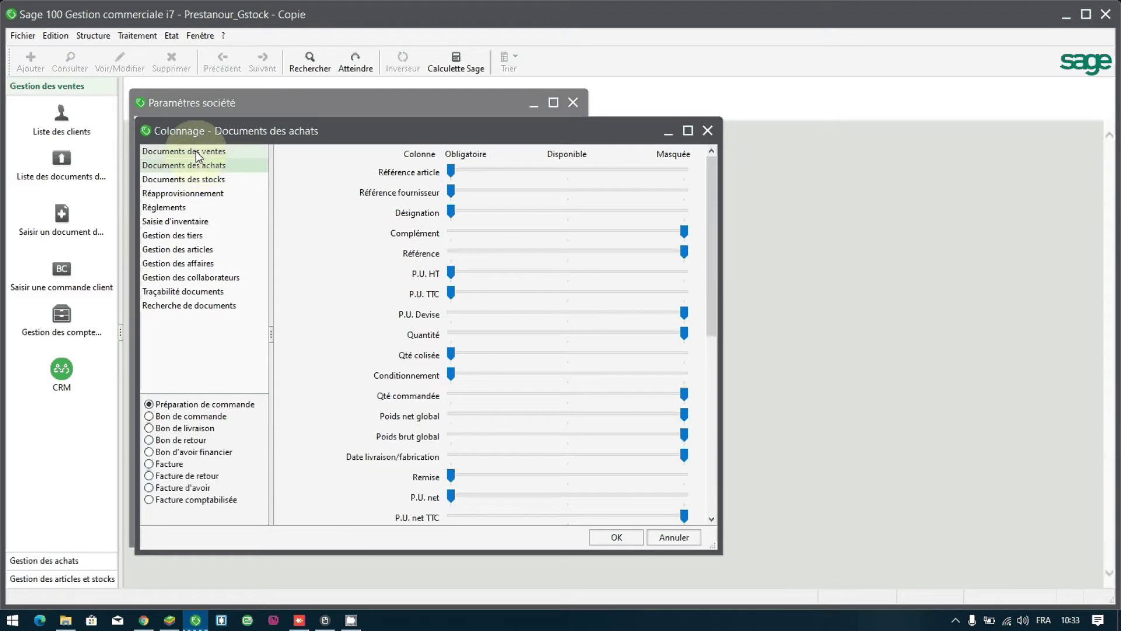
left_click(195, 151)
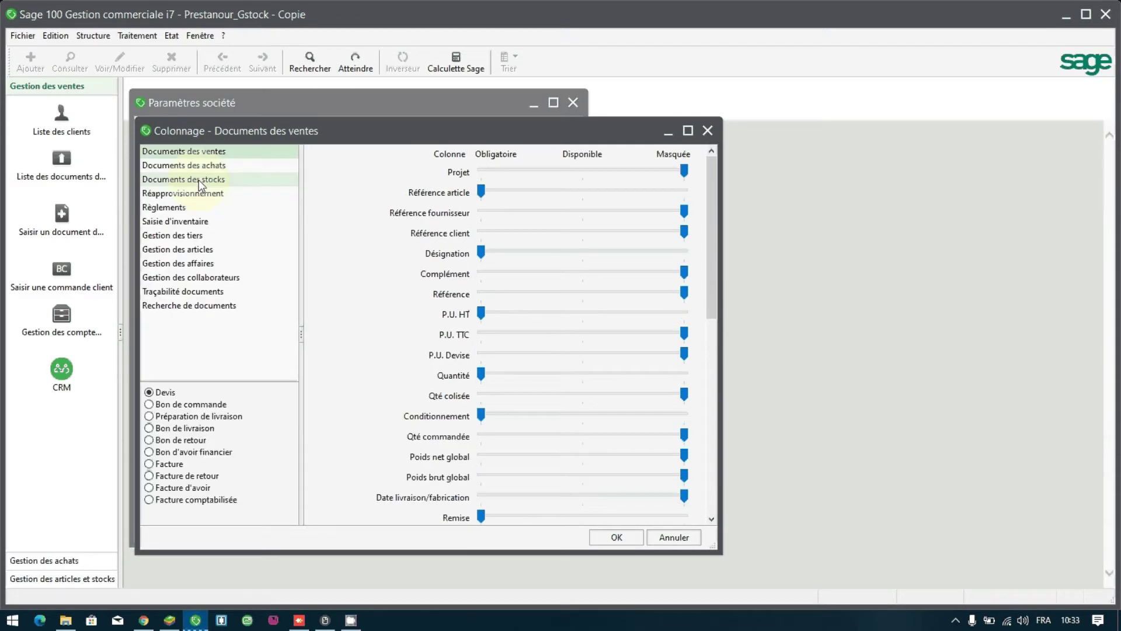
left_click(198, 180)
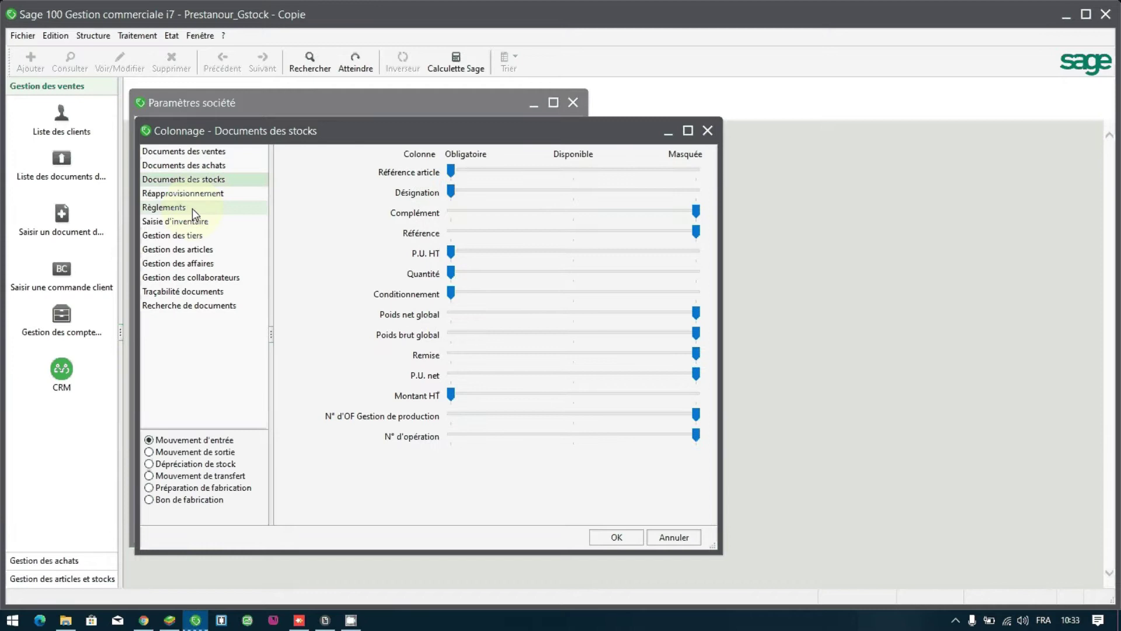
Step: Examine the sales document columns for Facture and Bon de livraison, ending on the Facture layout
left_click(188, 155)
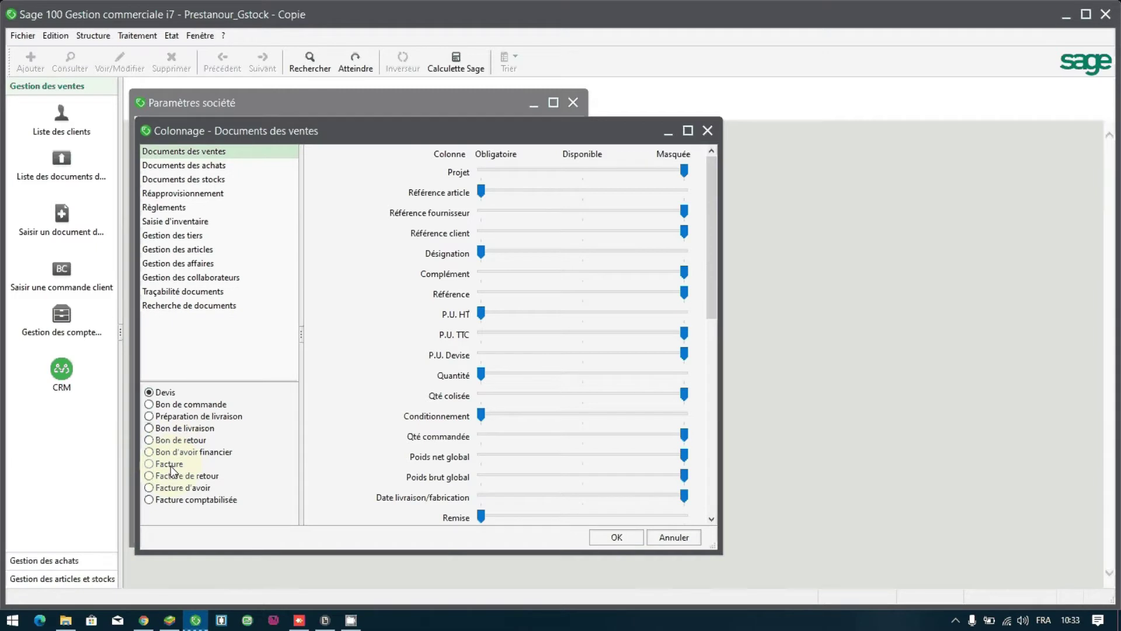
left_click(150, 463)
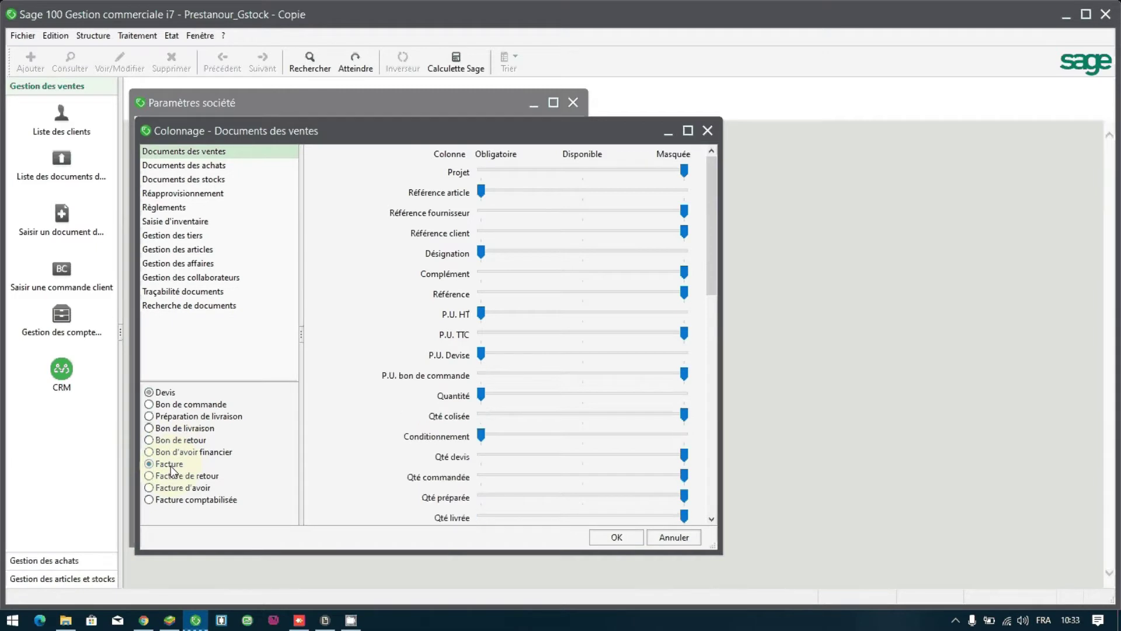
left_click(178, 430)
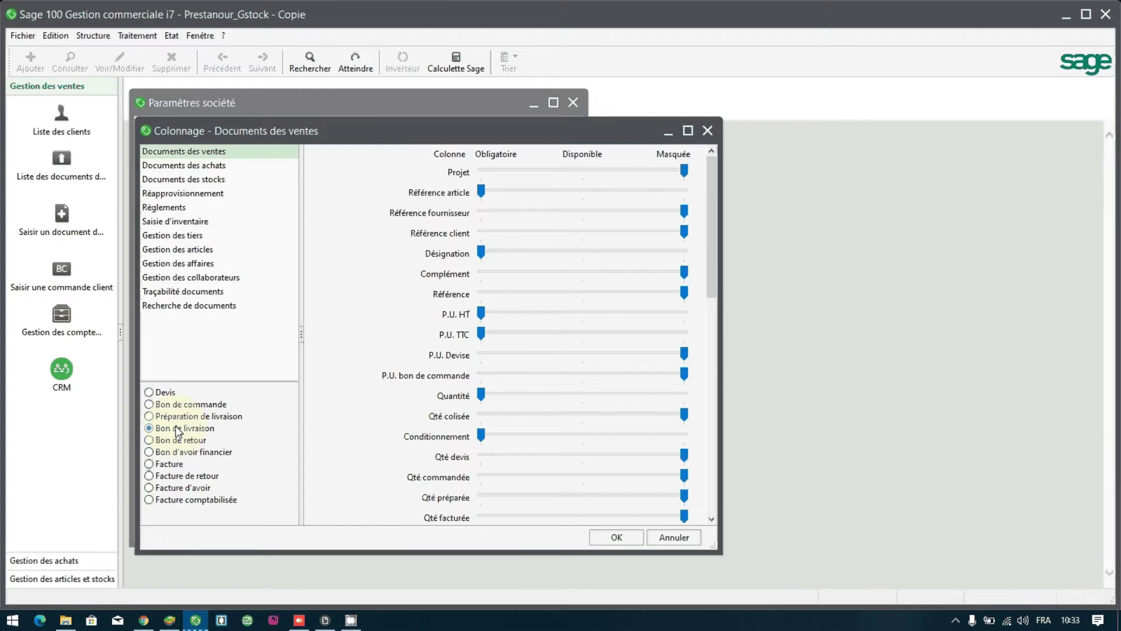
left_click(169, 464)
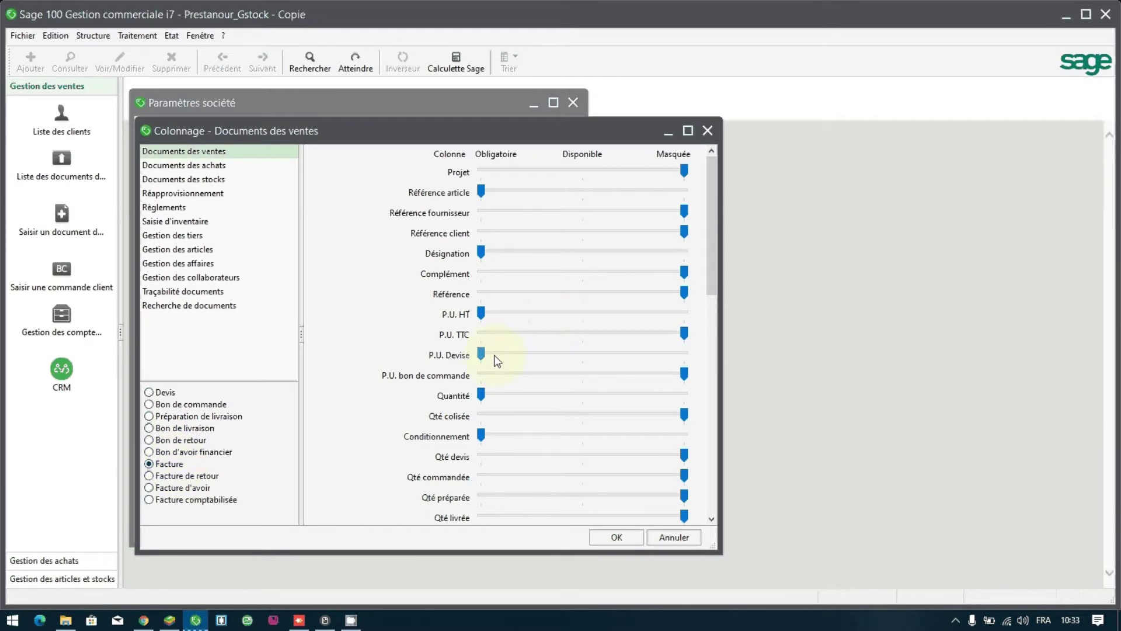
Step: Set the P.U. Devise column of the Facture layout to Disponible and return it to Obligatoire
left_click(514, 358)
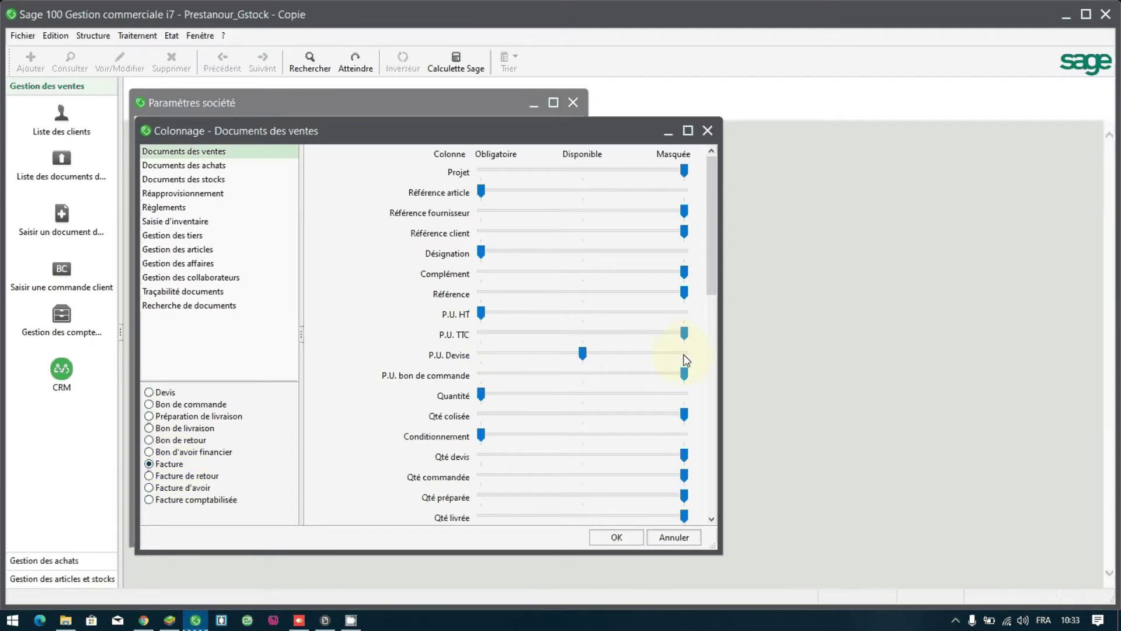
left_click(482, 357)
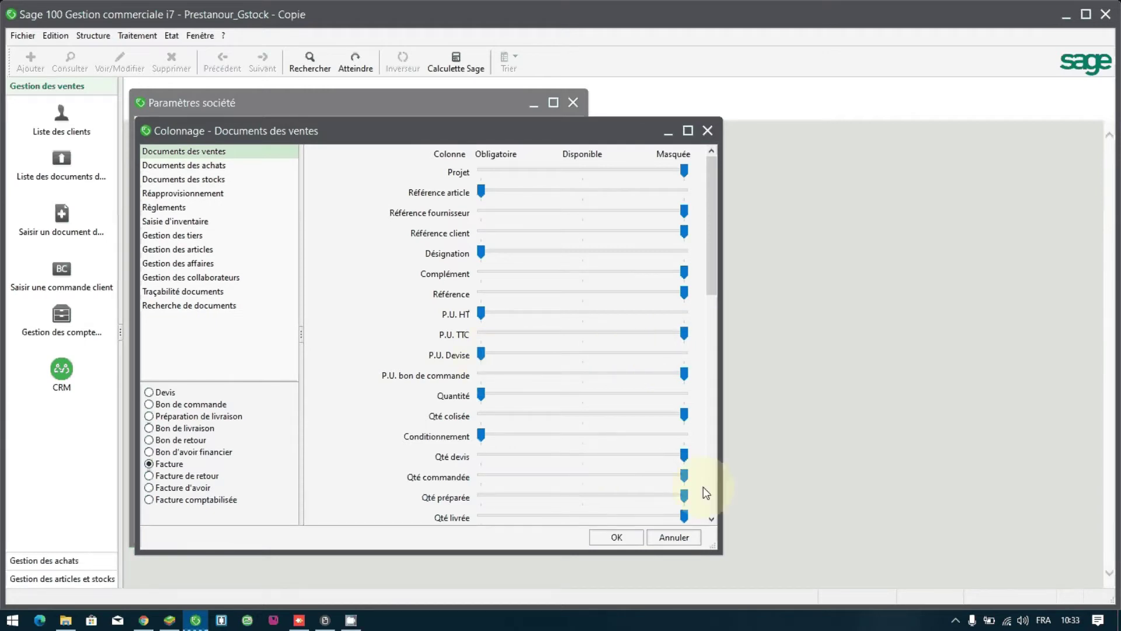
Step: Examine the remaining Facture columns down to the end, including Montant HT Devise, and validate the column layout
left_click(711, 500)
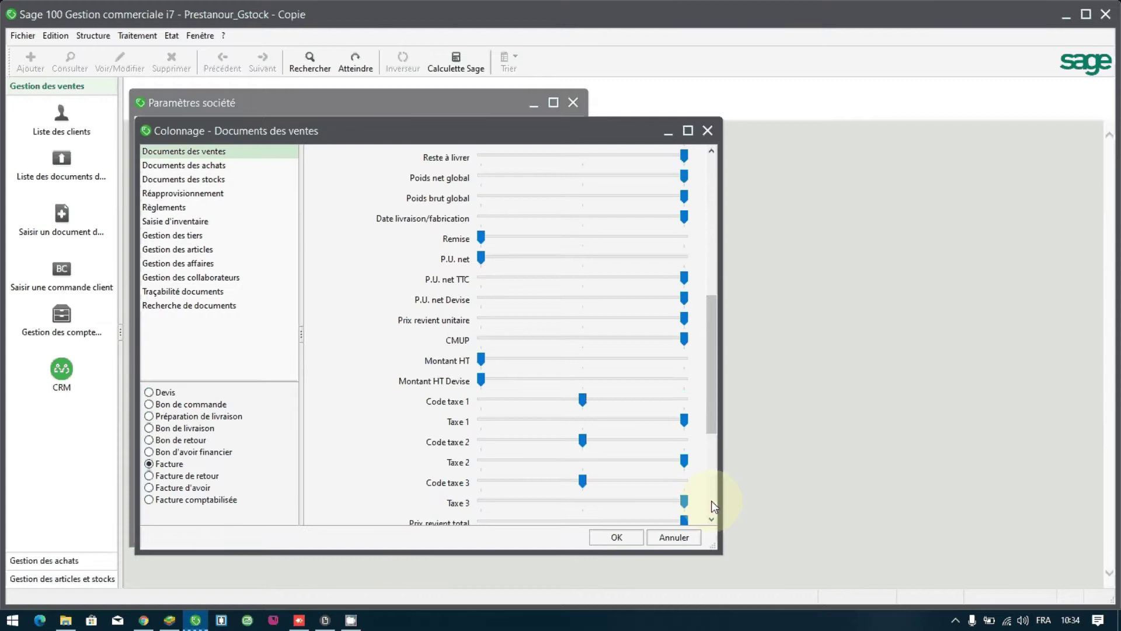
left_click(712, 499)
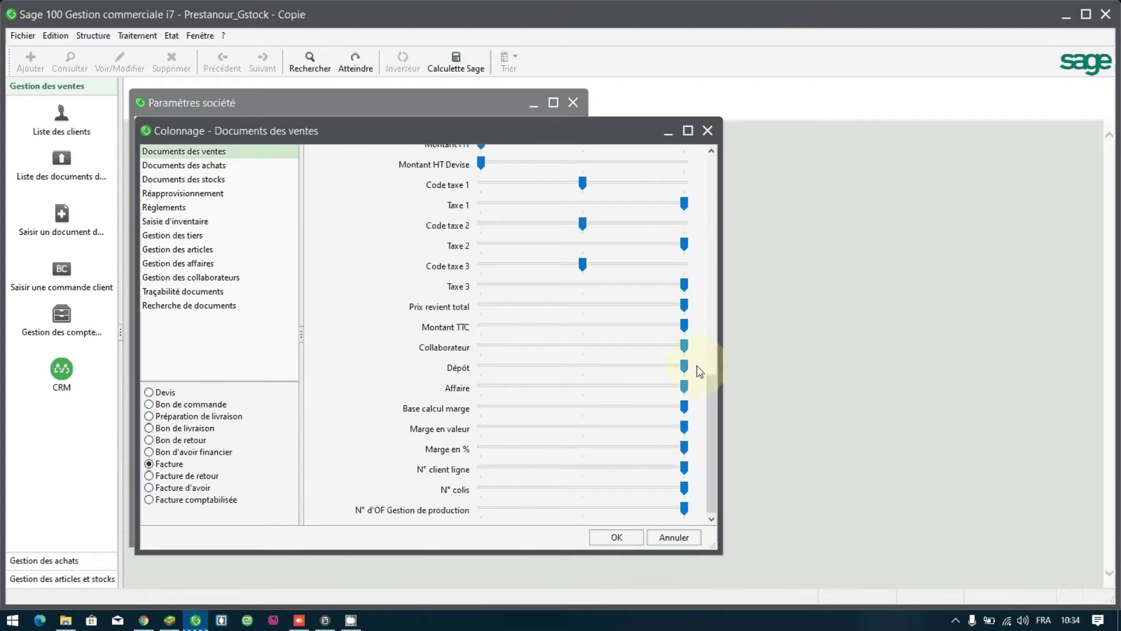
left_click(716, 345)
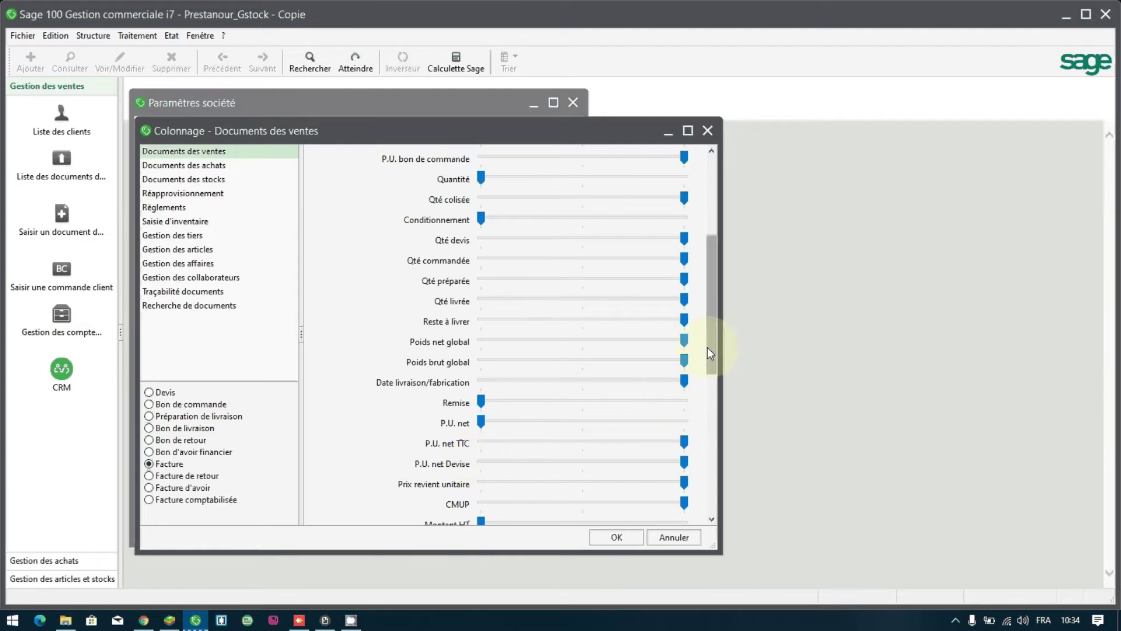
left_click_drag(711, 349, 697, 409)
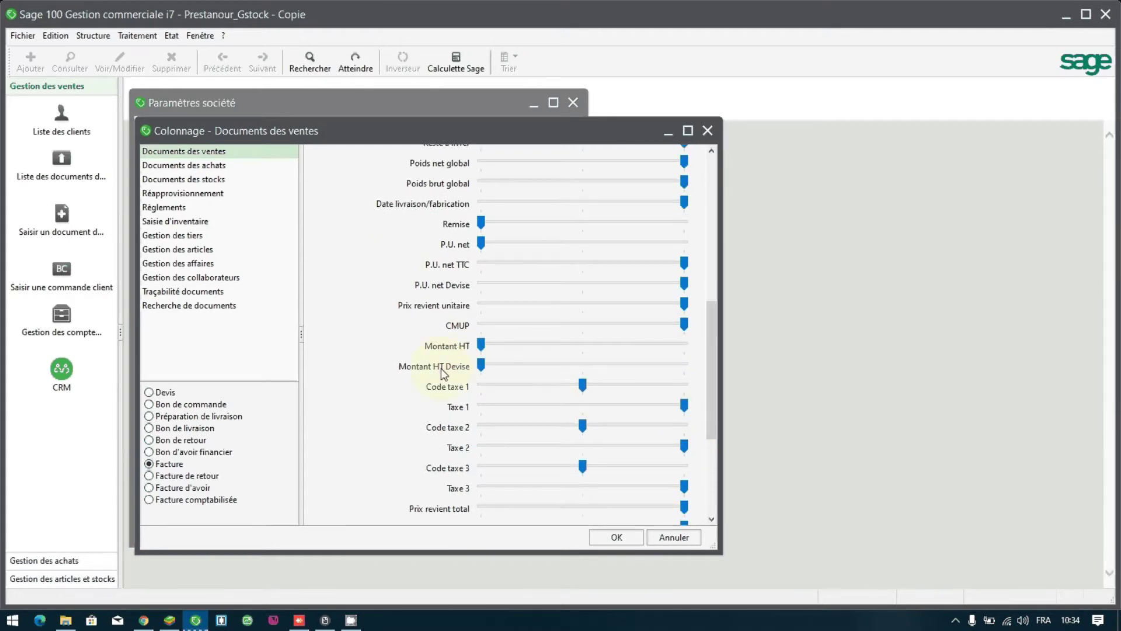
left_click(613, 535)
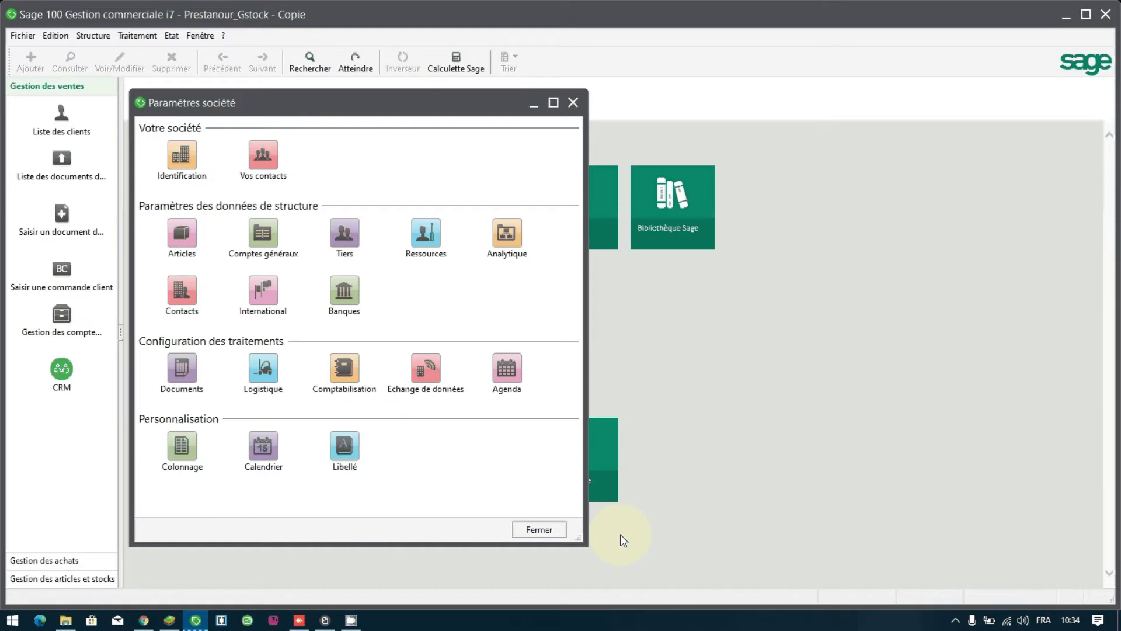
Step: Open the accounting parameters and examine the accounting categories, selecting the VENTE EXONOREE sales category
left_click(345, 372)
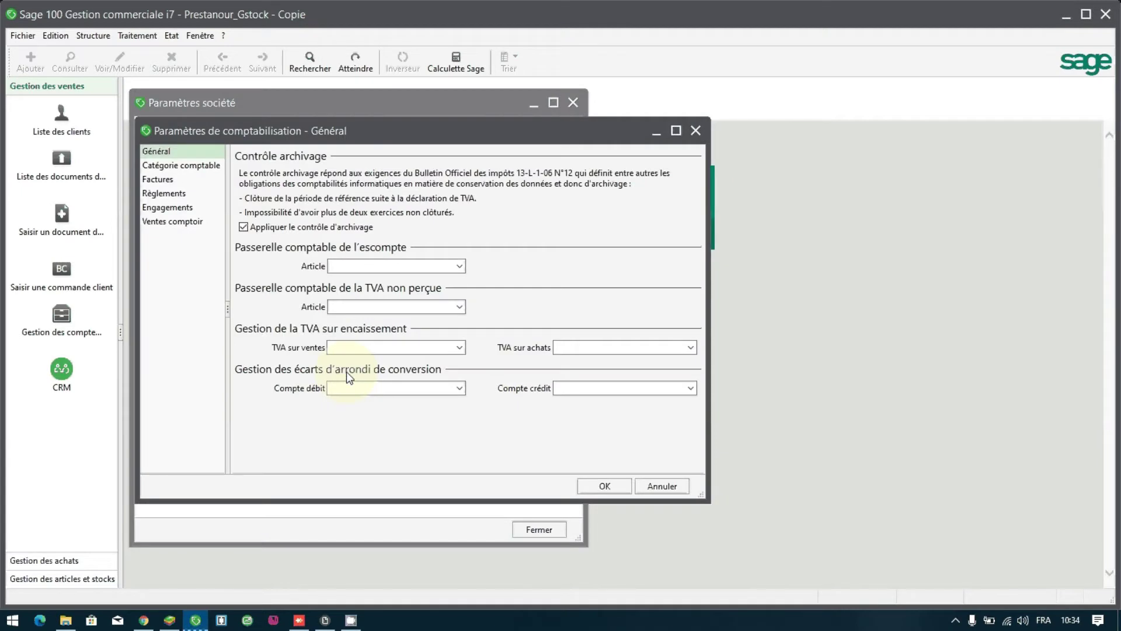
left_click(216, 168)
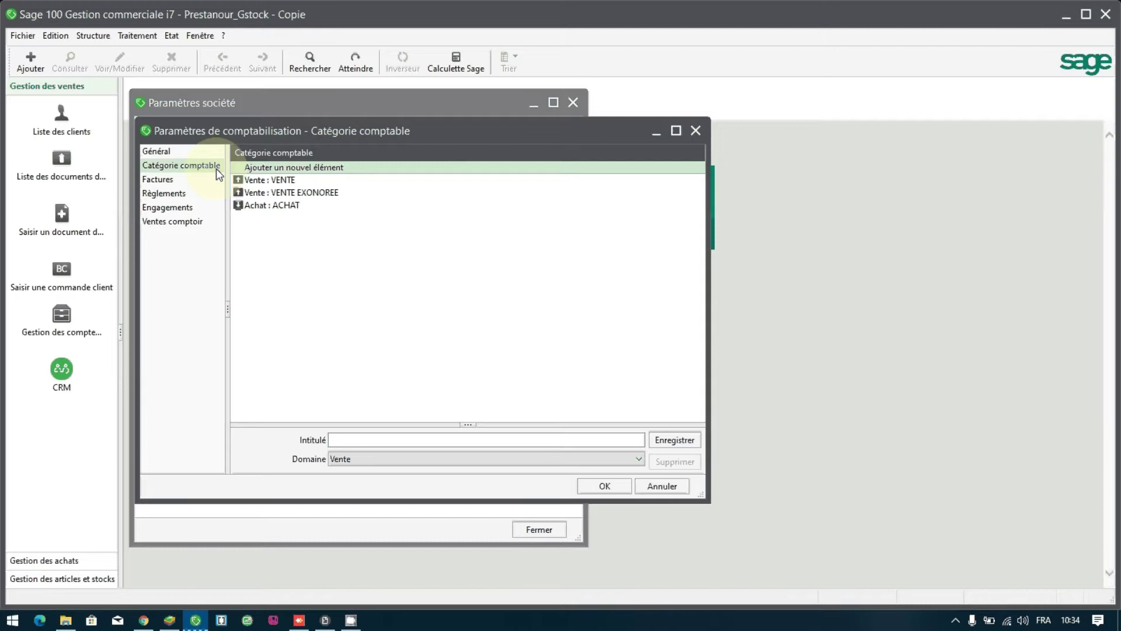
left_click(300, 195)
left_click(300, 194)
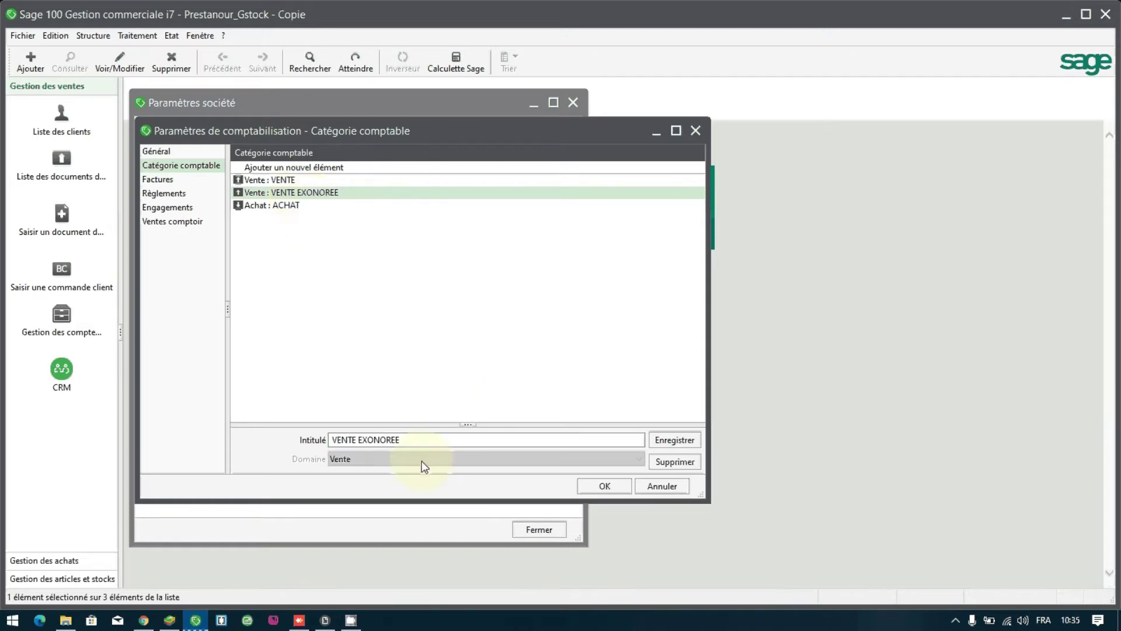
Step: Add a new accounting category titled AAA in the Vente domain and save it
left_click(319, 170)
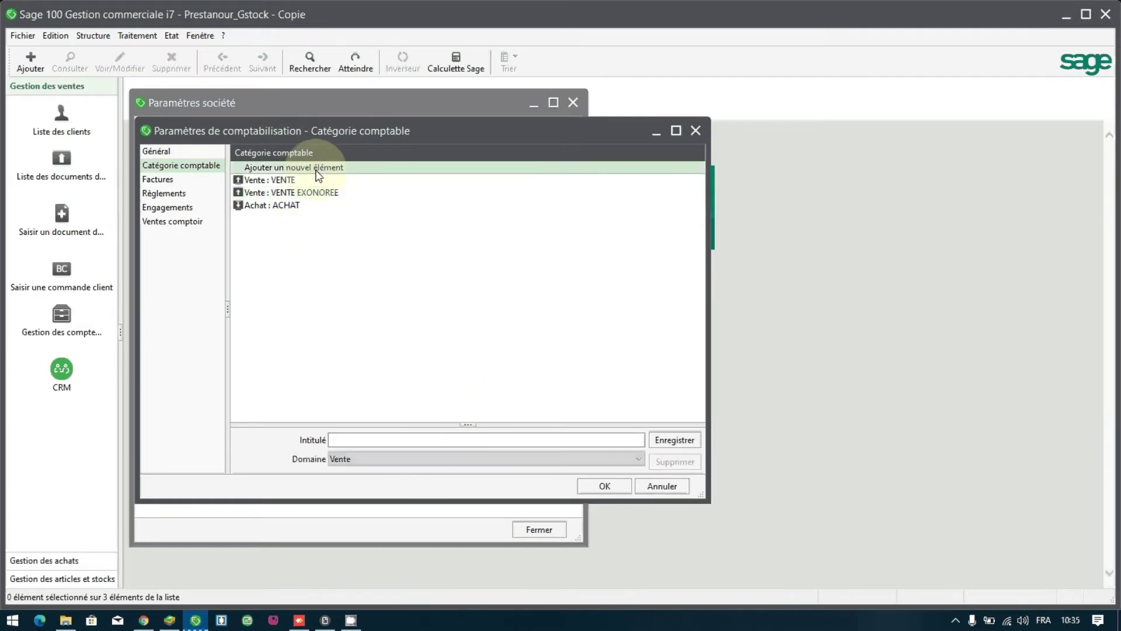
left_click(420, 439)
type("AAA")
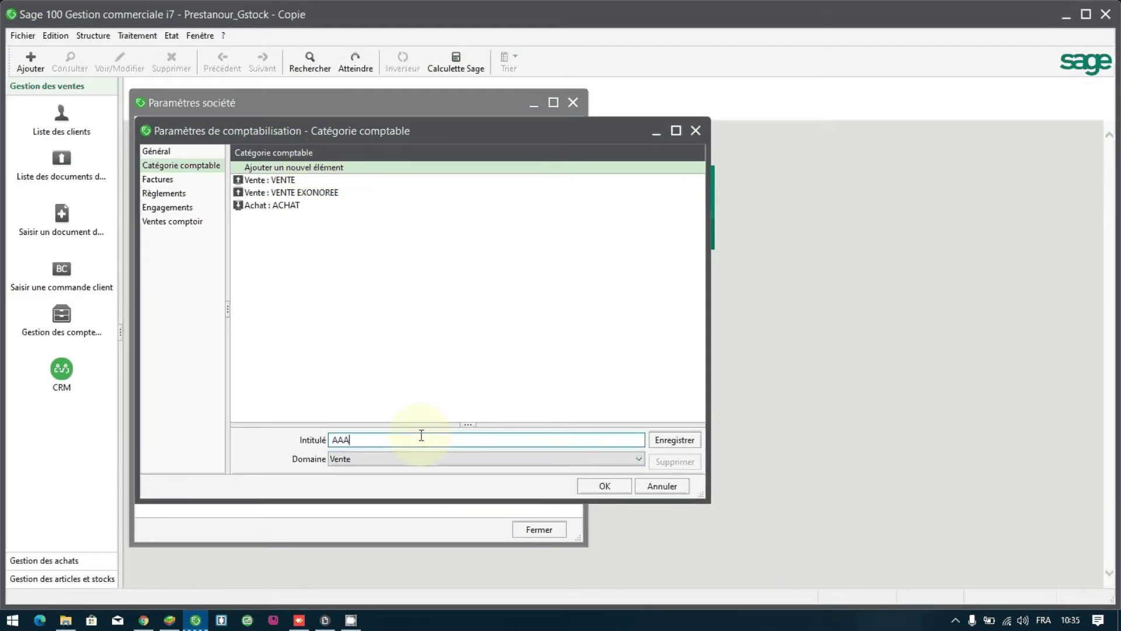
left_click(405, 464)
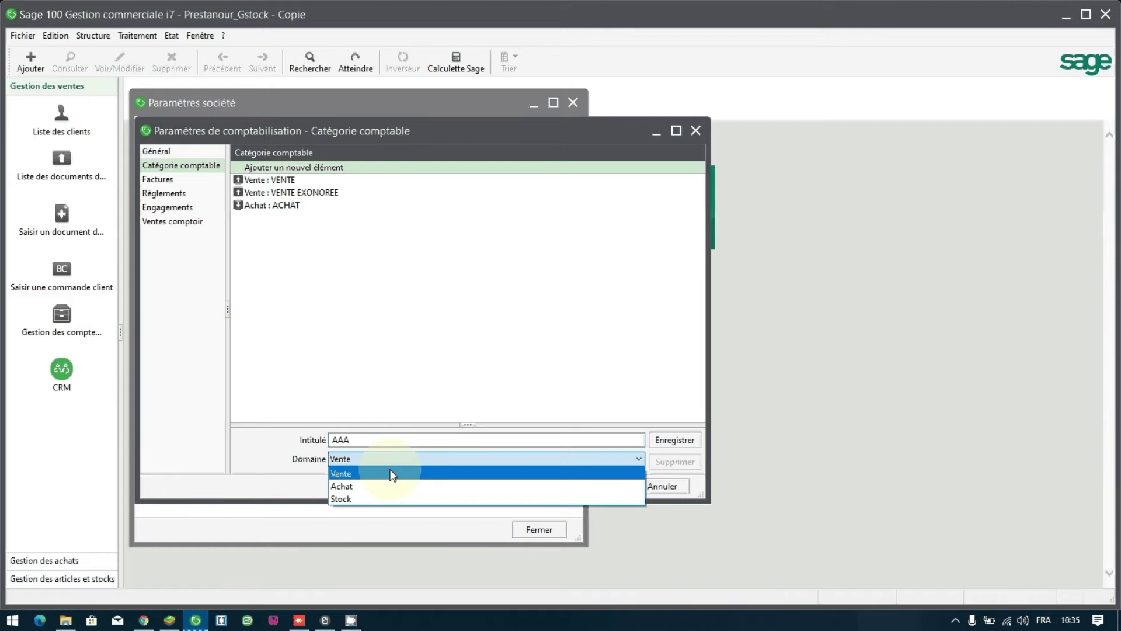
left_click(377, 458)
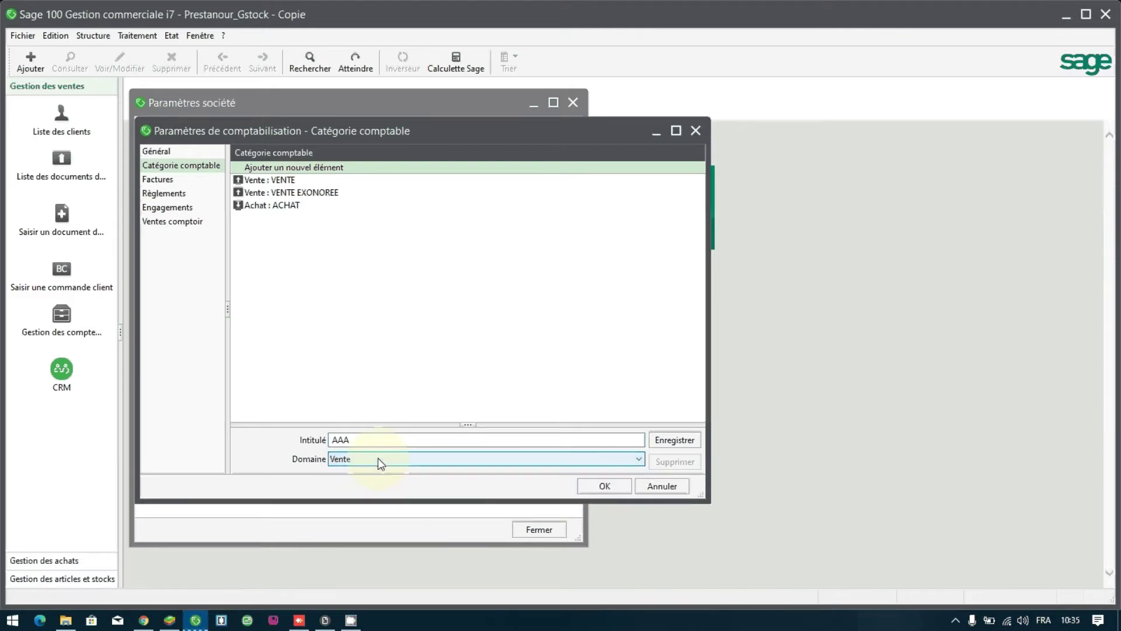
left_click(362, 440)
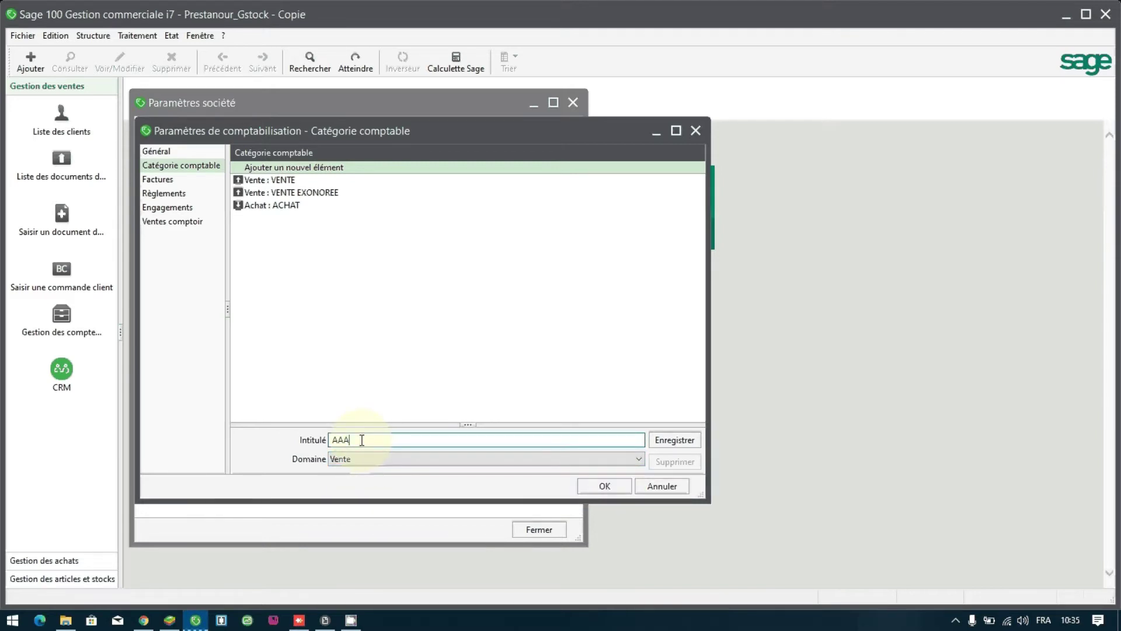
key("BackSpace")
key("BackSpace")
key("BackSpace")
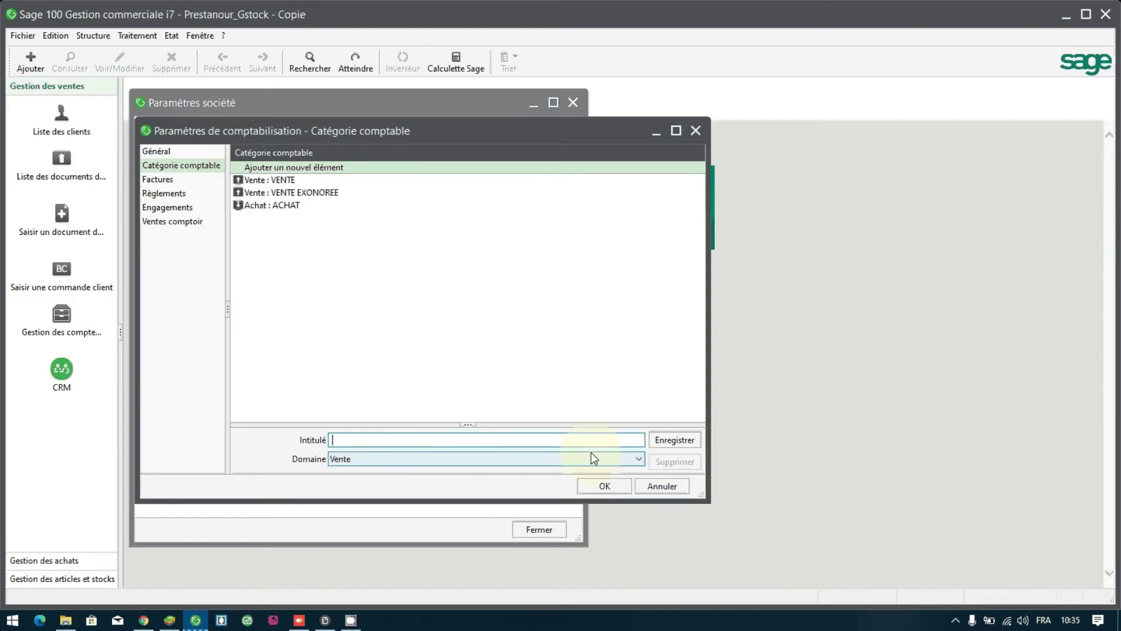
type("AAA")
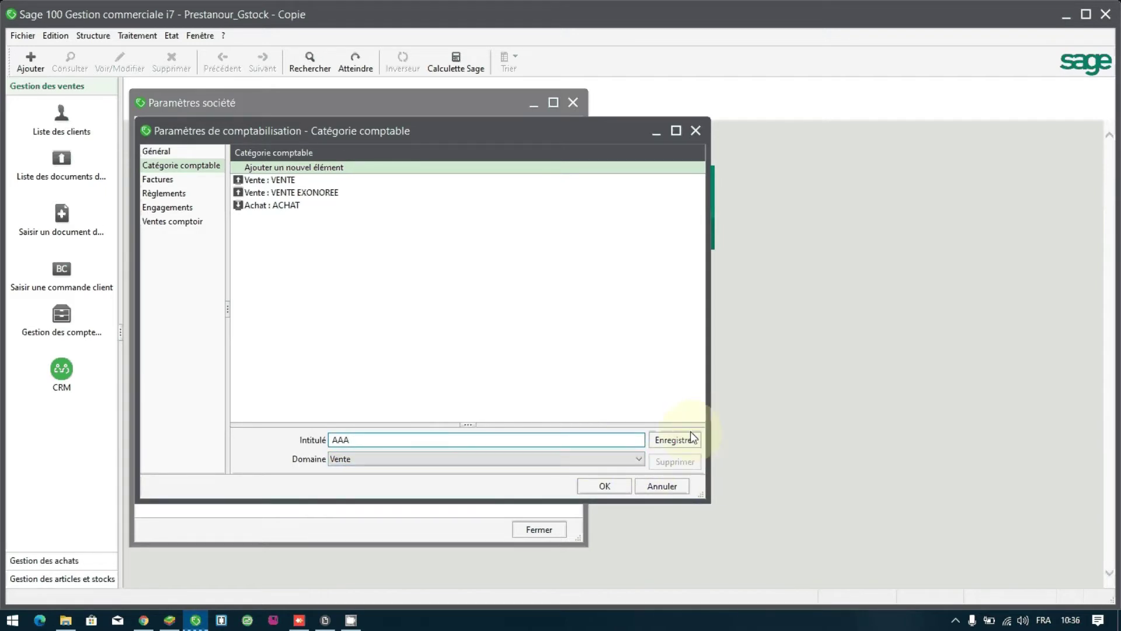
left_click(690, 433)
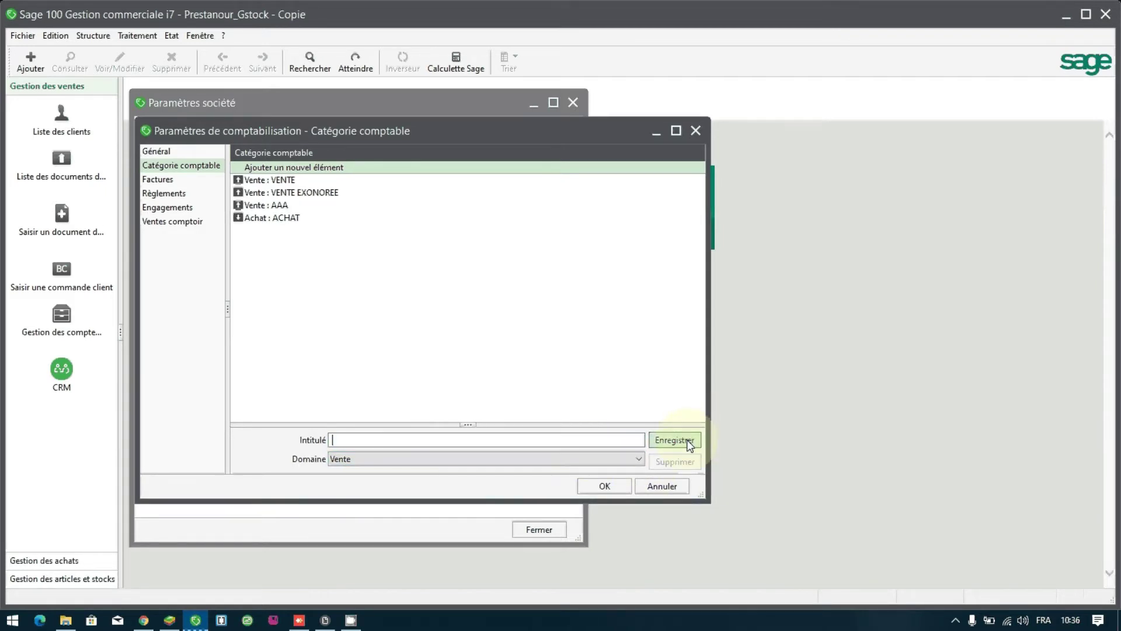
Step: Delete the AAA sales accounting category, validate the accounting parameters and close the company parameters
left_click(283, 206)
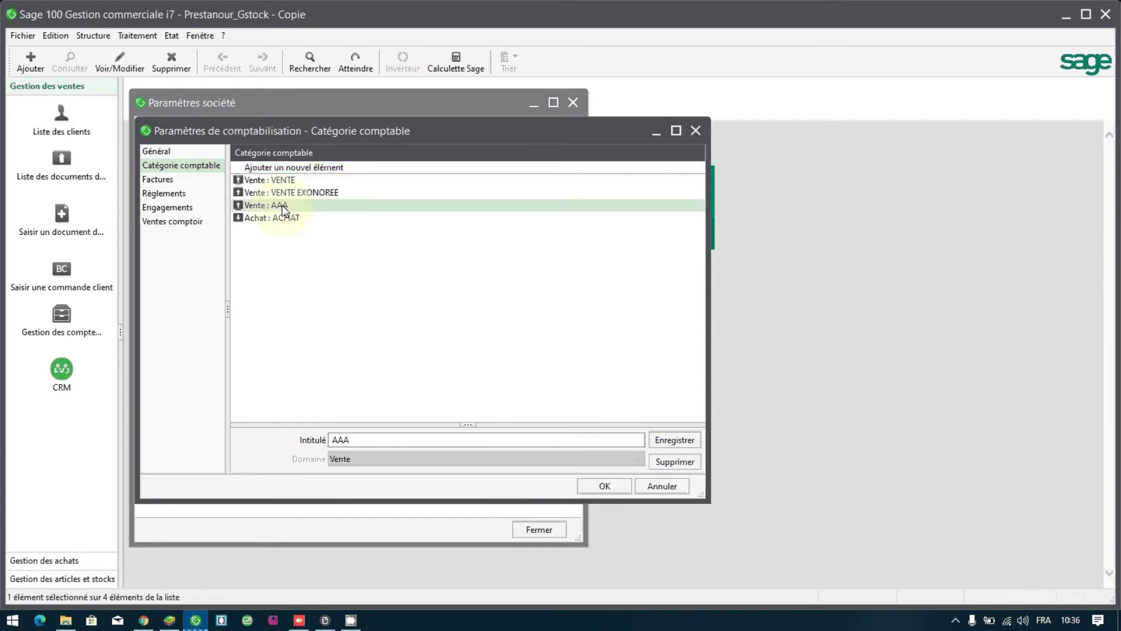
left_click(675, 463)
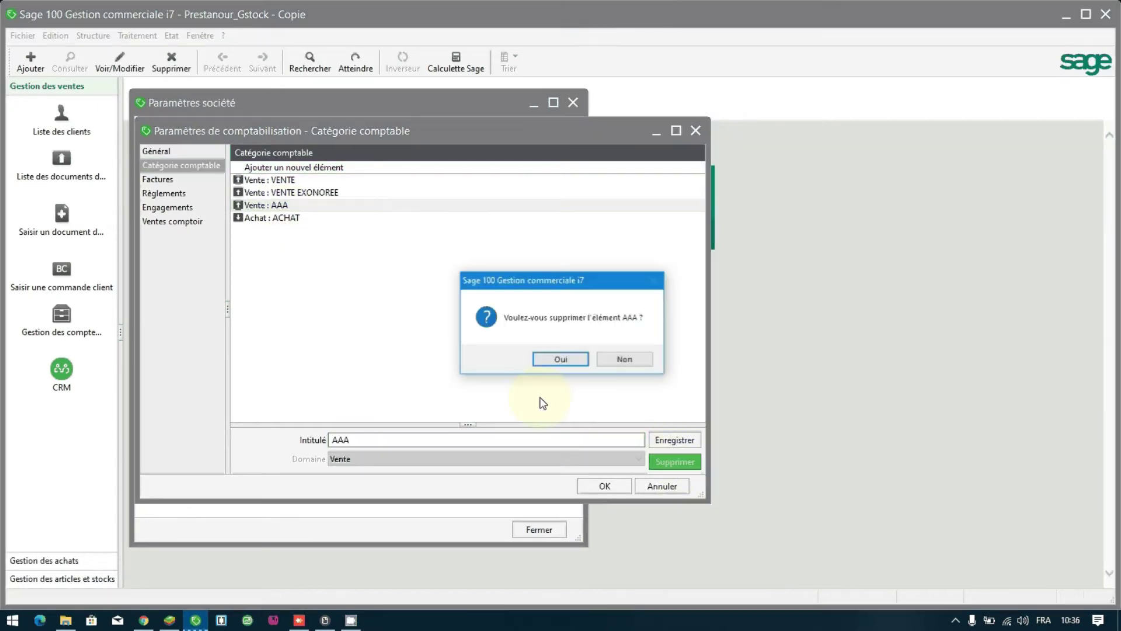
left_click(538, 357)
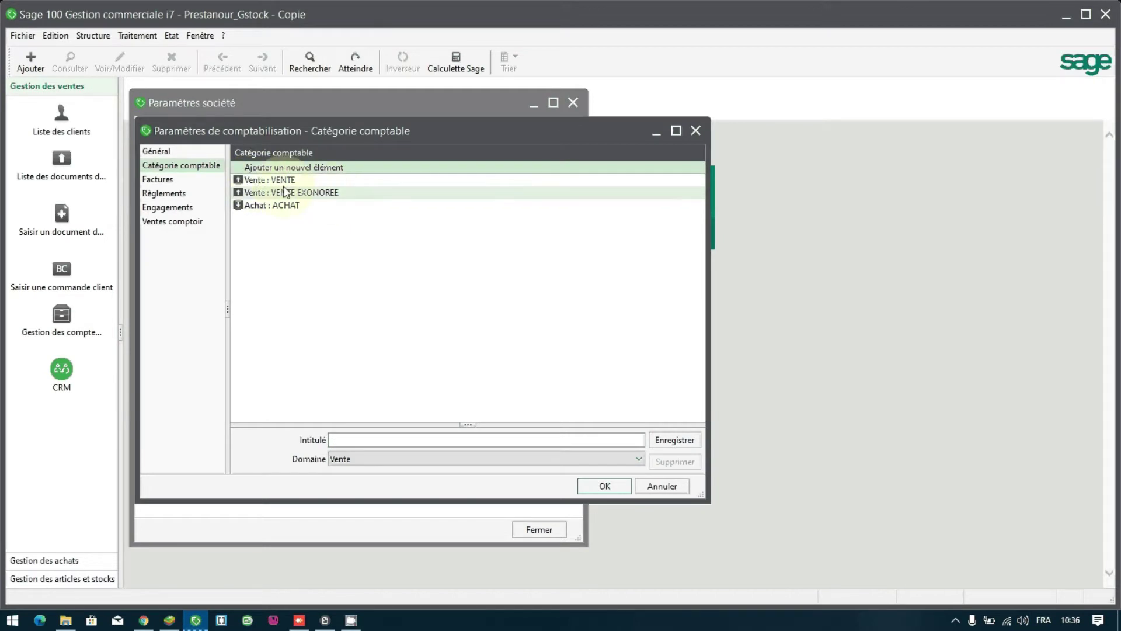
left_click(605, 486)
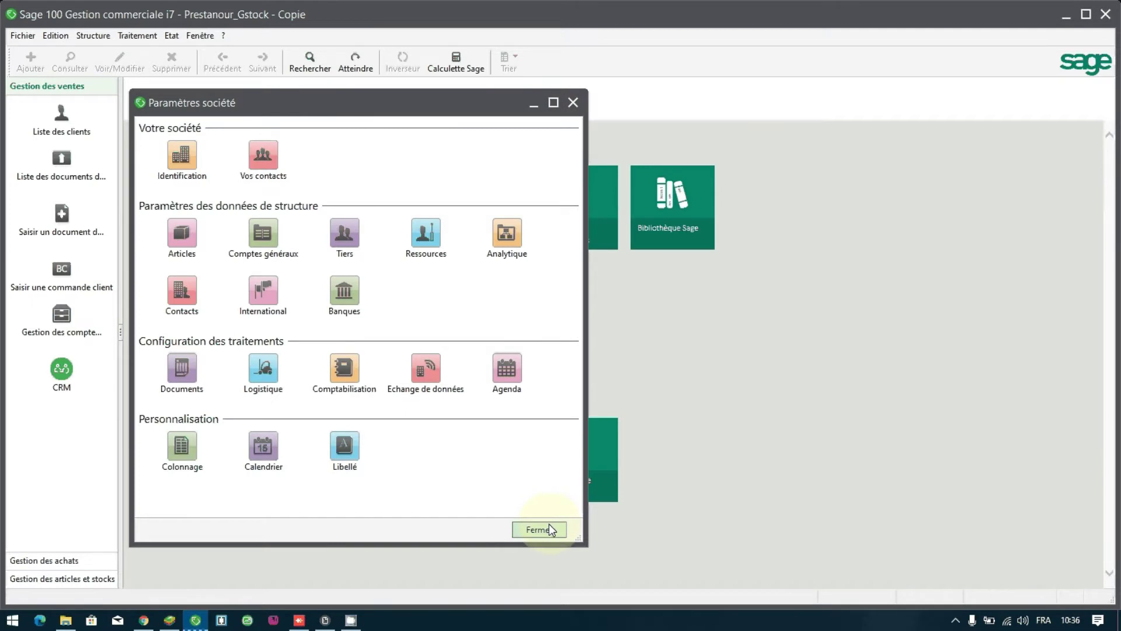
left_click(538, 529)
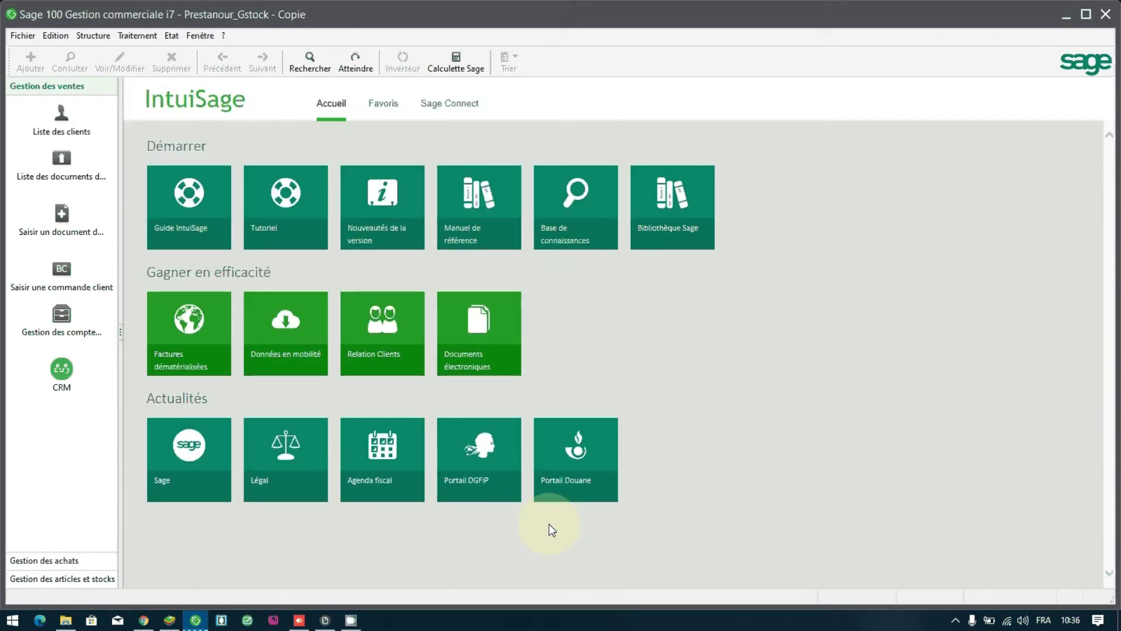
Step: Open the list of tax rates from the accounting structure data and show all taxes
left_click(107, 39)
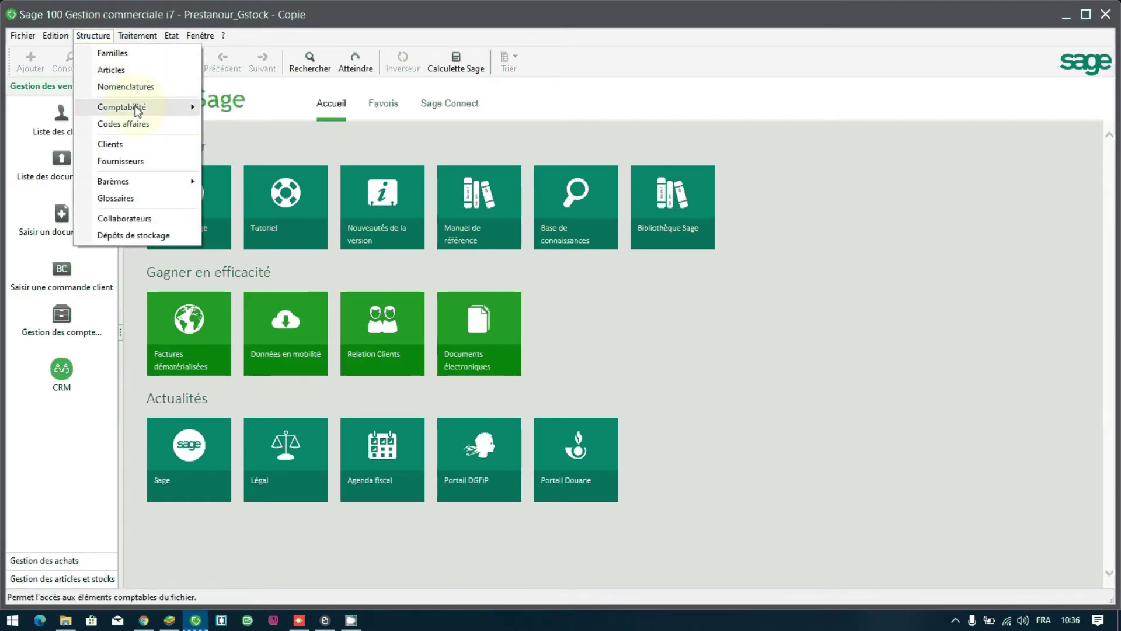
mouse_move(137, 109)
left_click(251, 139)
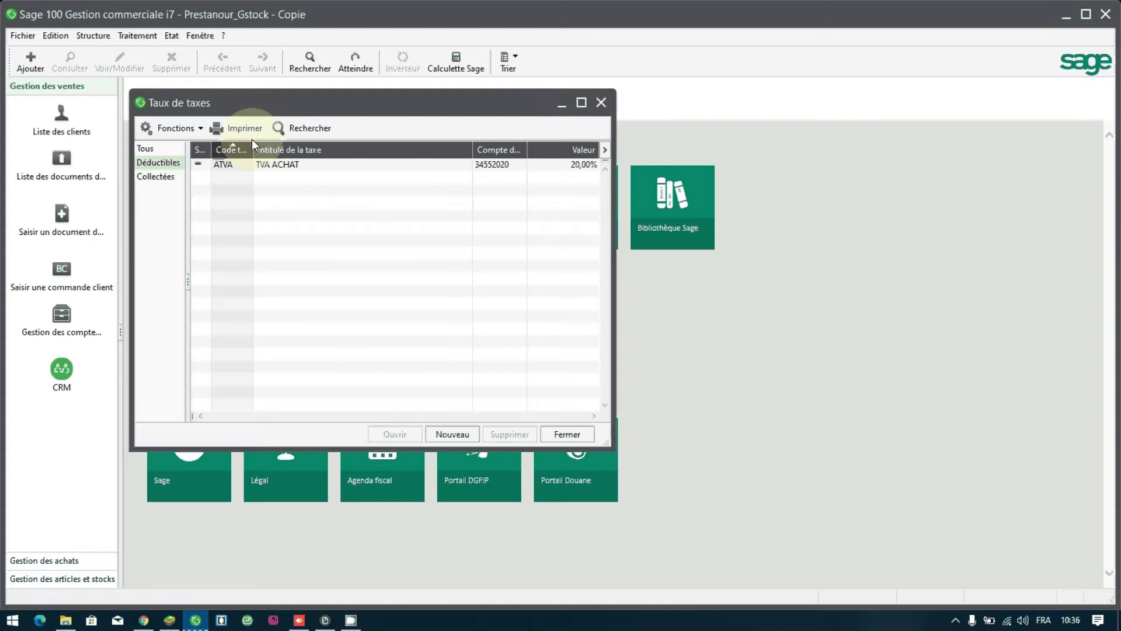
left_click(179, 148)
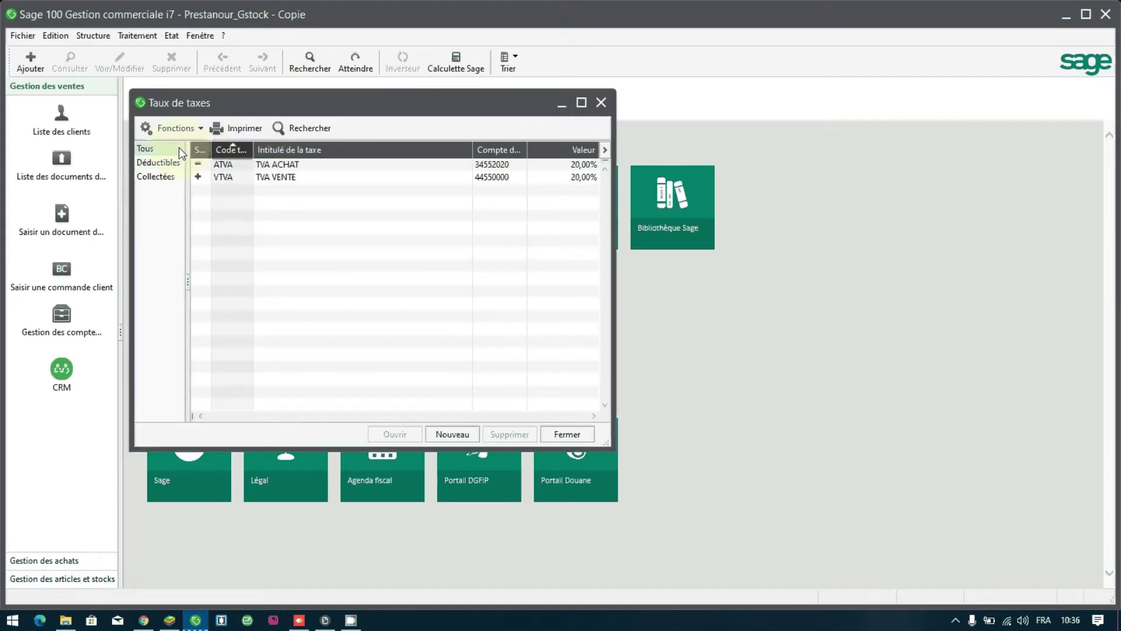
Step: Examine the tax records for TVA ACHAT and TVA VENTE, and close the tax rates list
left_click(273, 166)
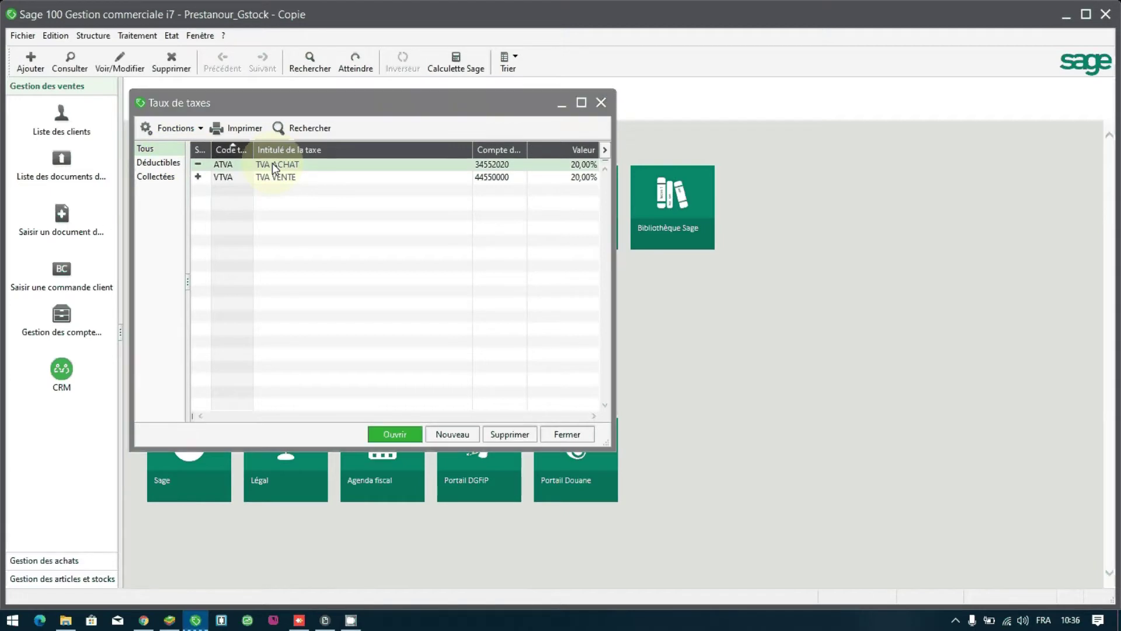
double_click(274, 167)
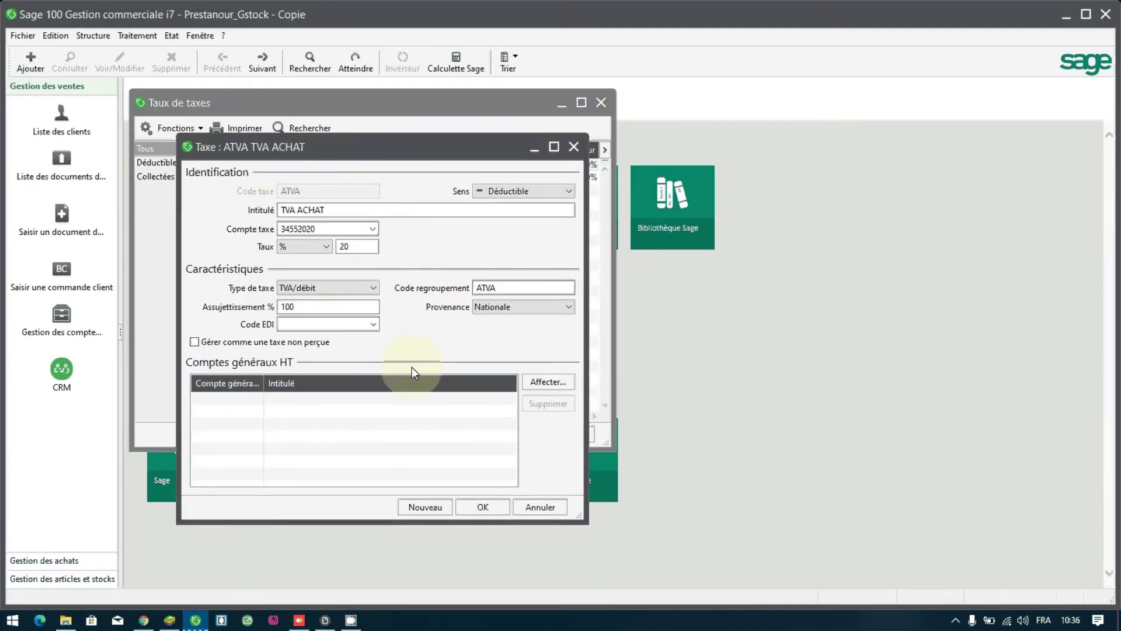
left_click(478, 506)
double_click(339, 178)
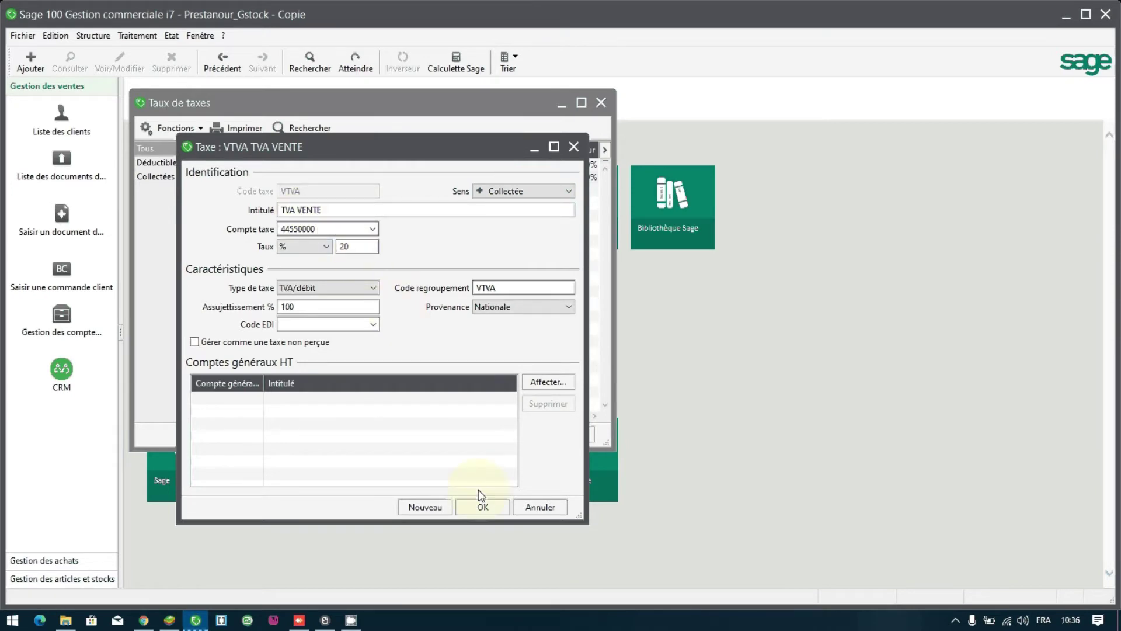
left_click(488, 509)
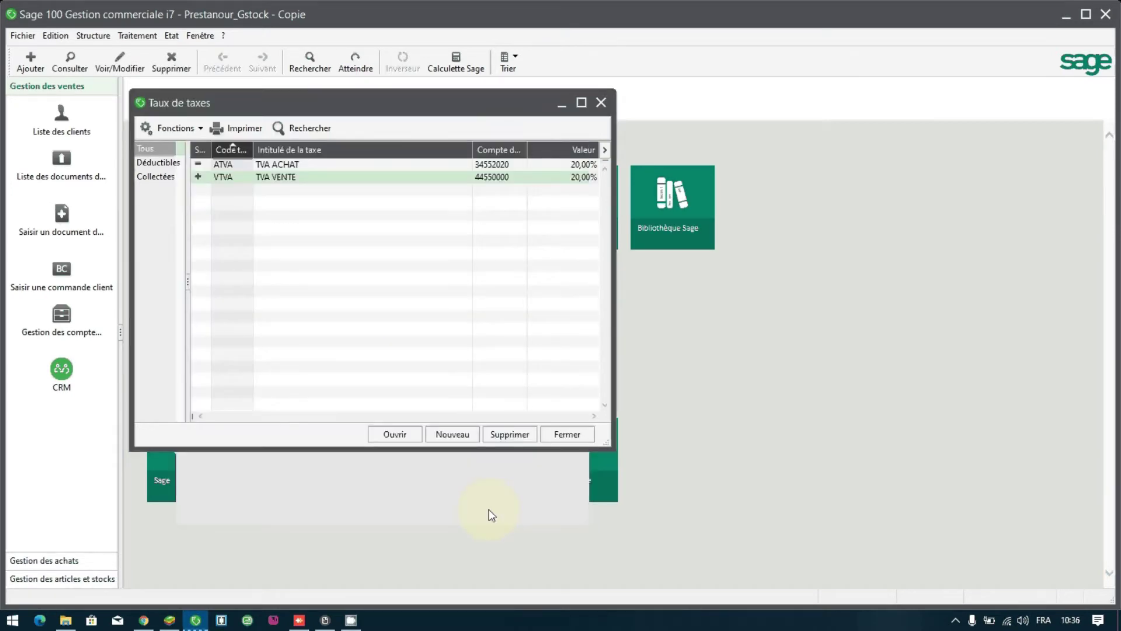
left_click(565, 434)
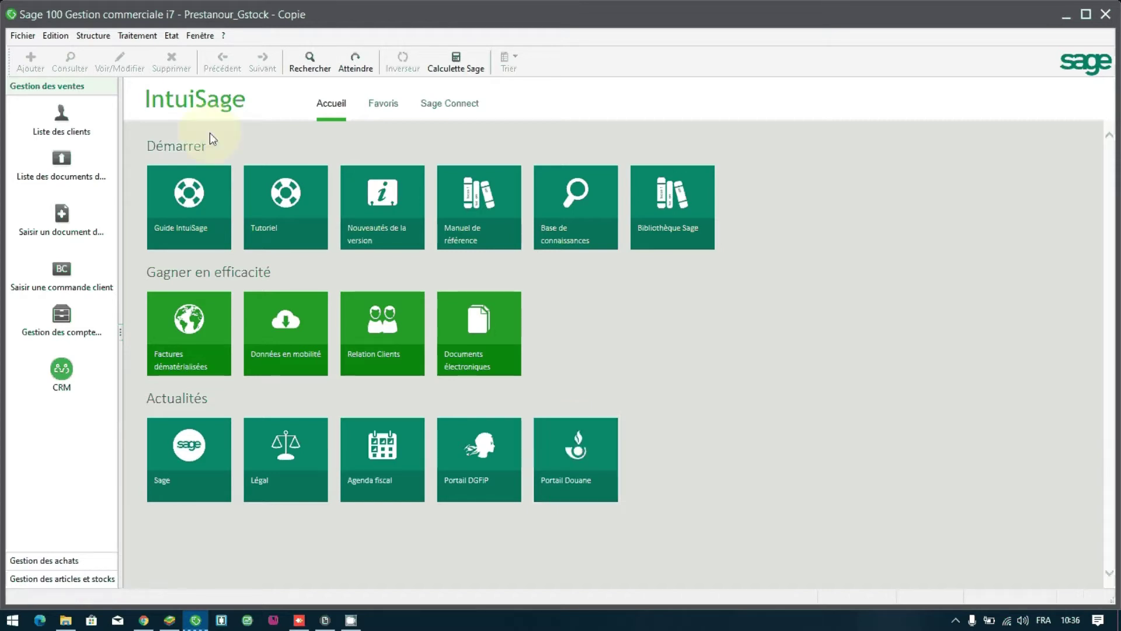
Step: Examine the currency list and the blank new-currency form in the international company parameters, and close both without adding a currency
left_click(22, 39)
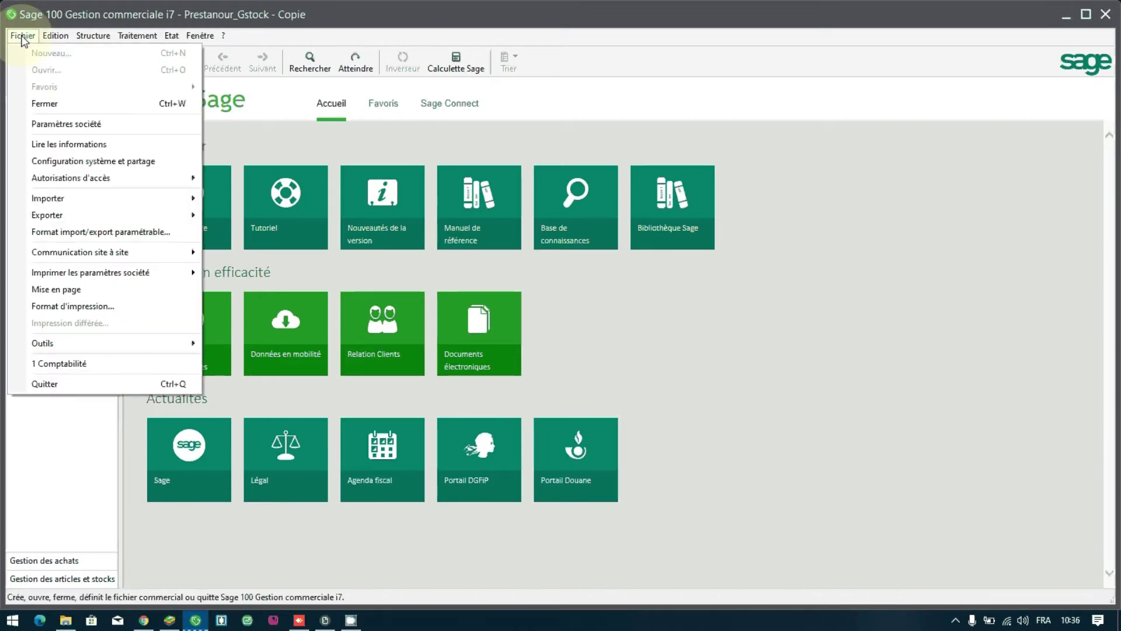
left_click(73, 125)
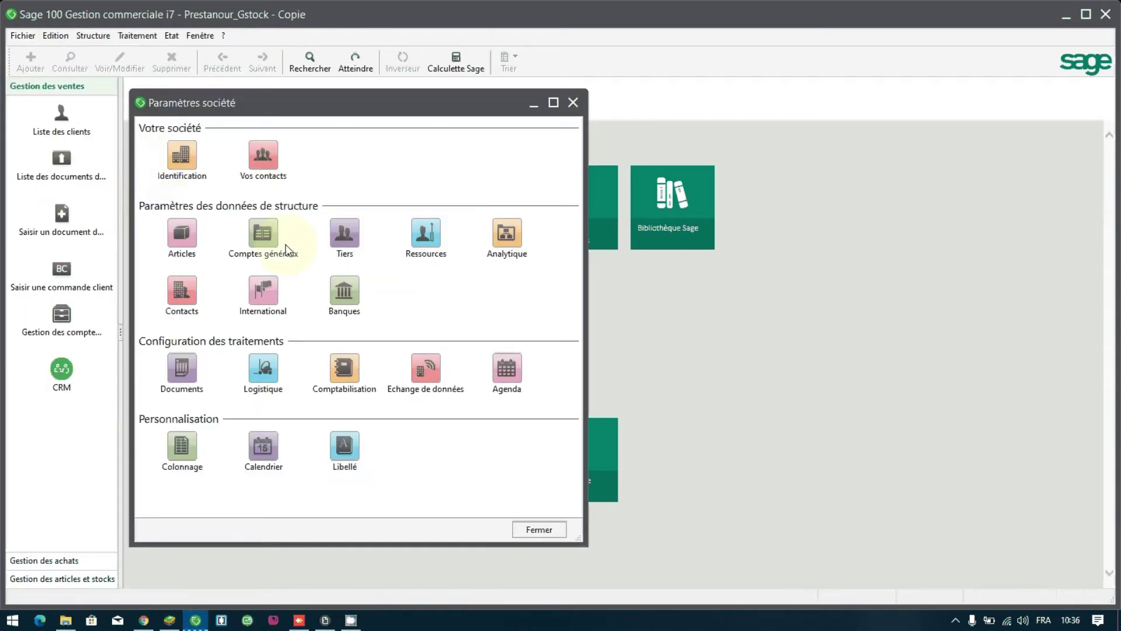
left_click(269, 289)
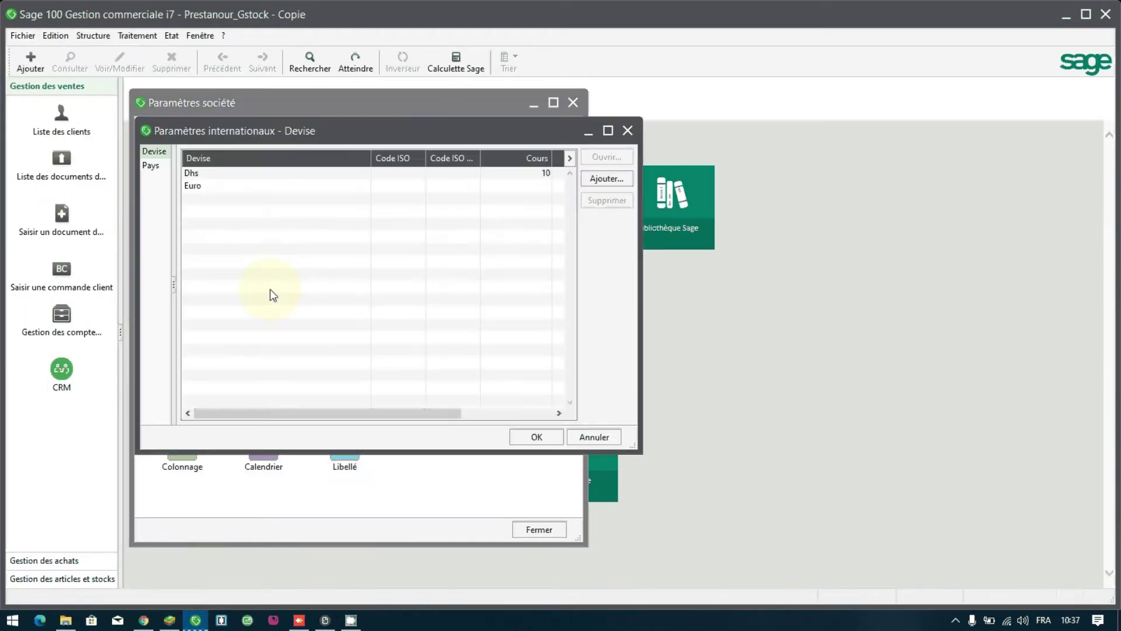
left_click(208, 188)
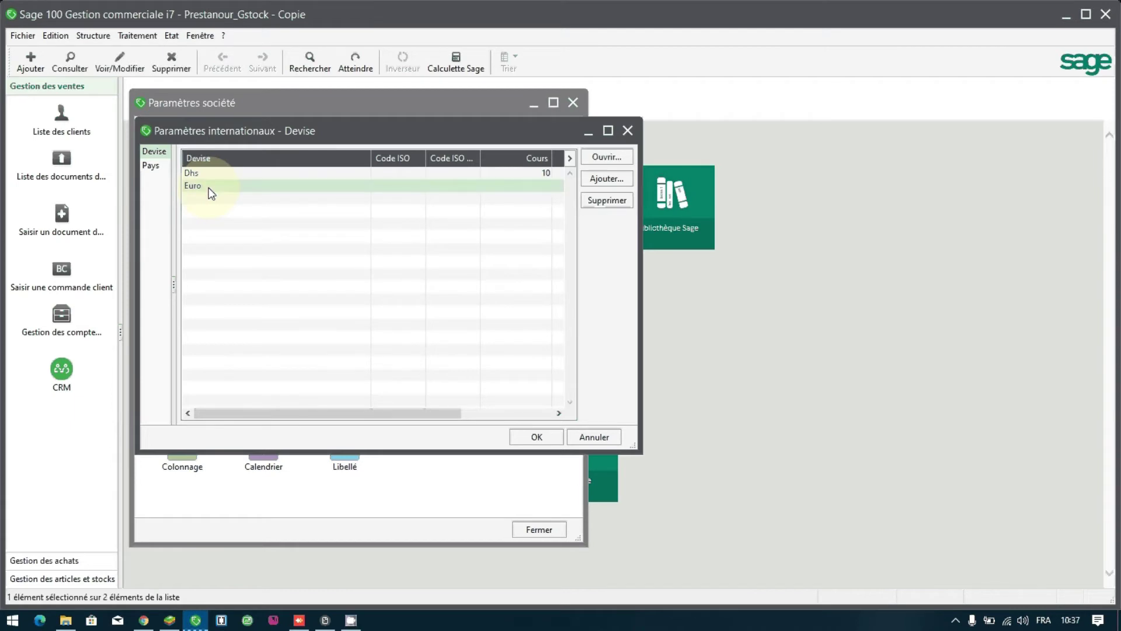
left_click(616, 185)
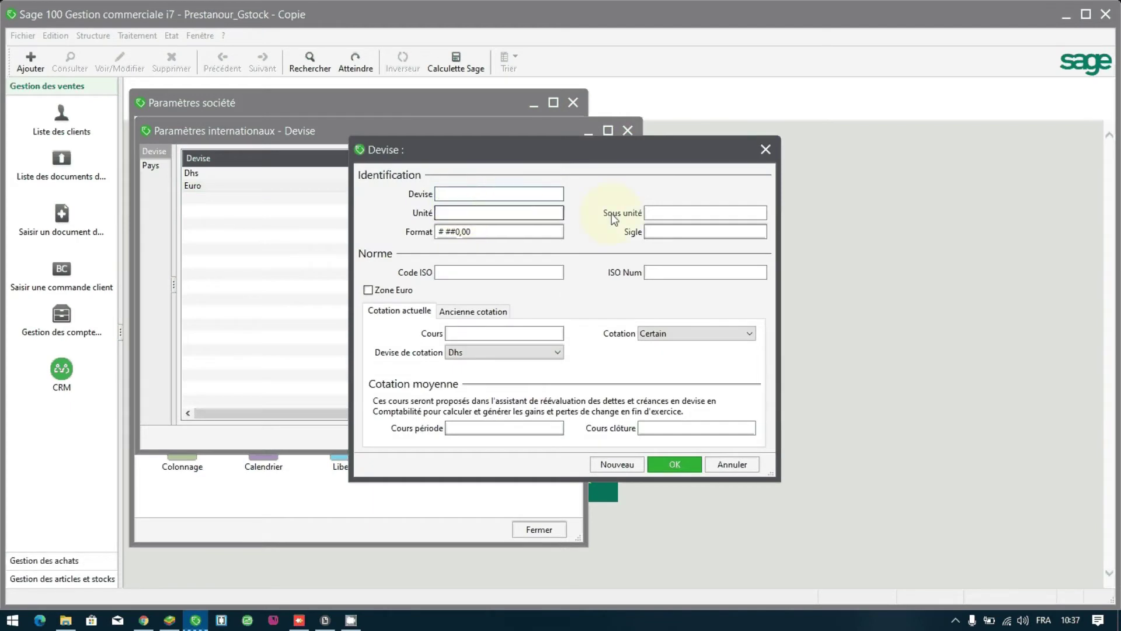
left_click(721, 463)
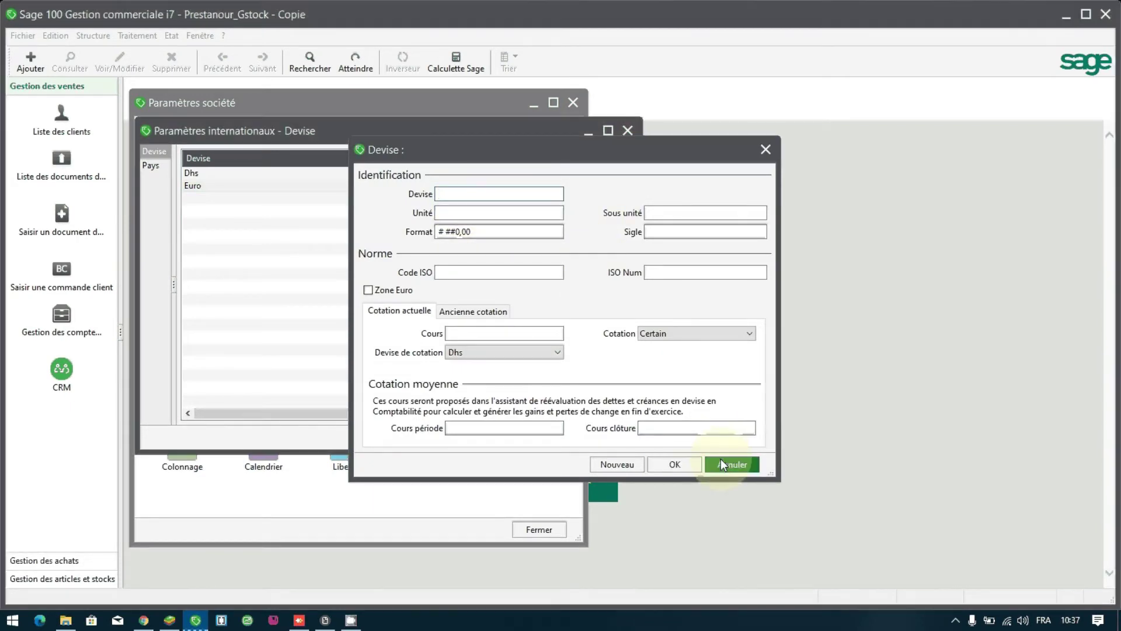
left_click(535, 436)
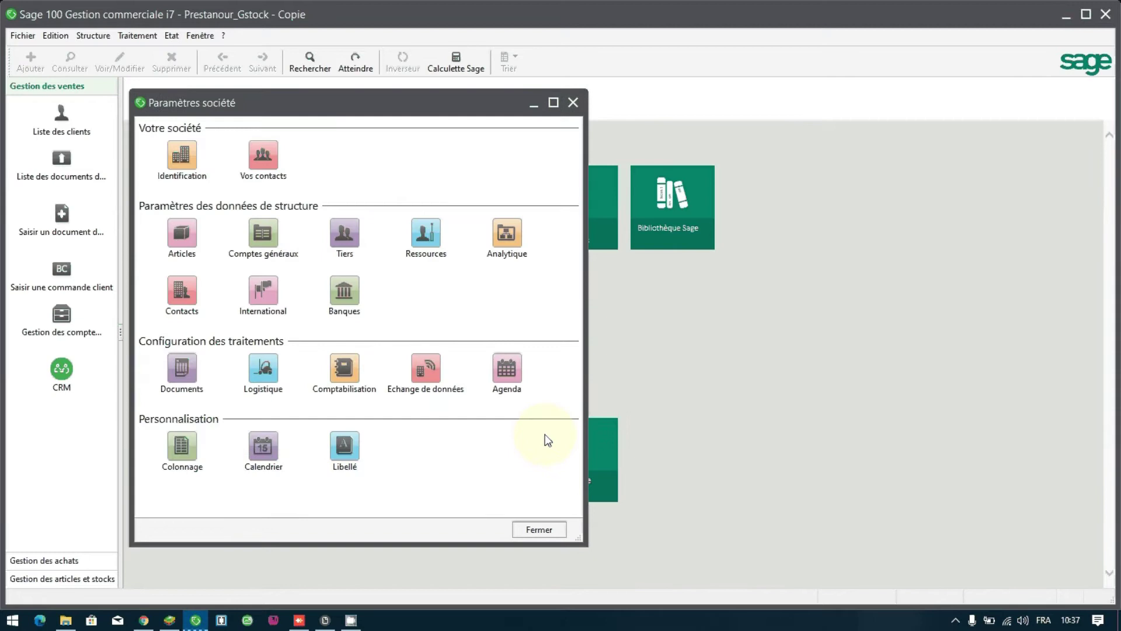
Step: Set the P.U. Devise column to Obligatoire for sales documents of type Facture, check the Montant HT Devise column, and validate the column layout
left_click(182, 445)
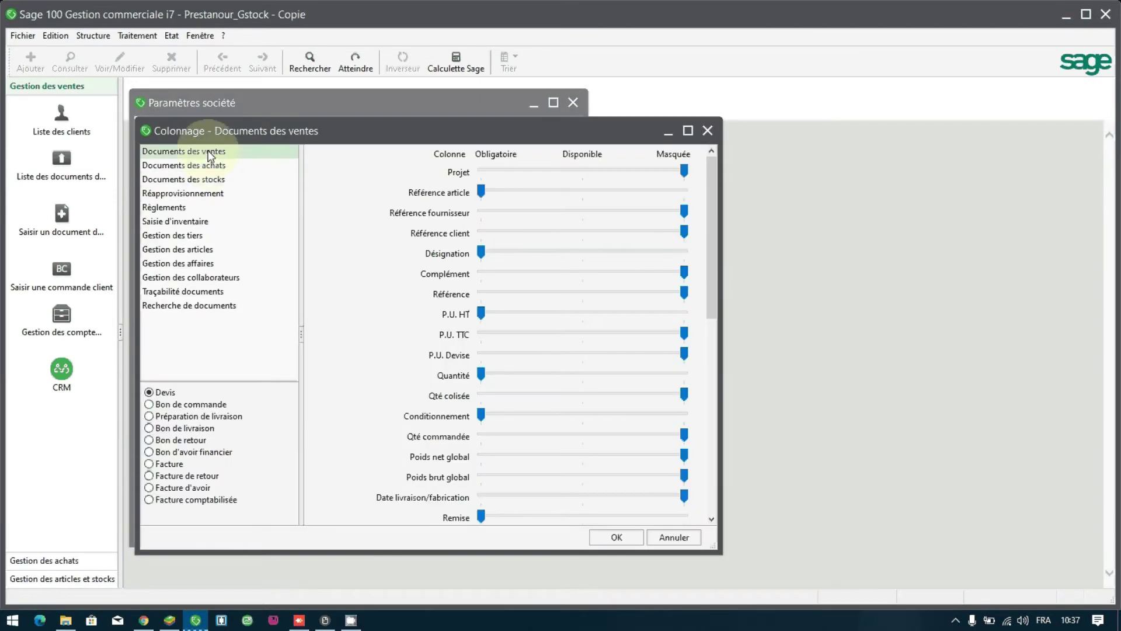
left_click(176, 464)
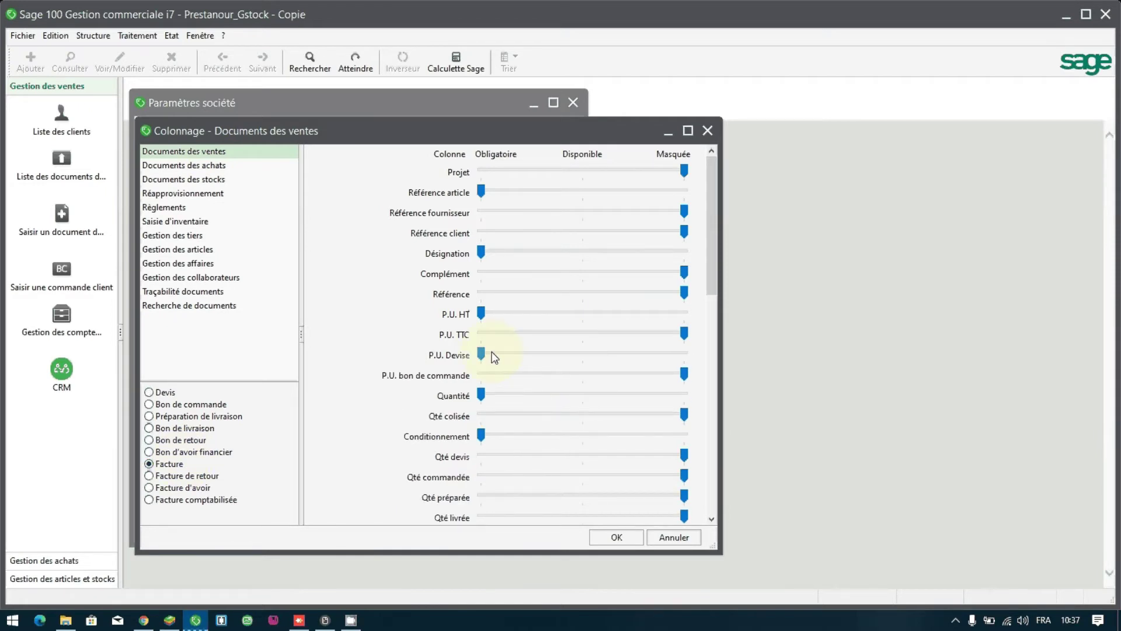
left_click(683, 354)
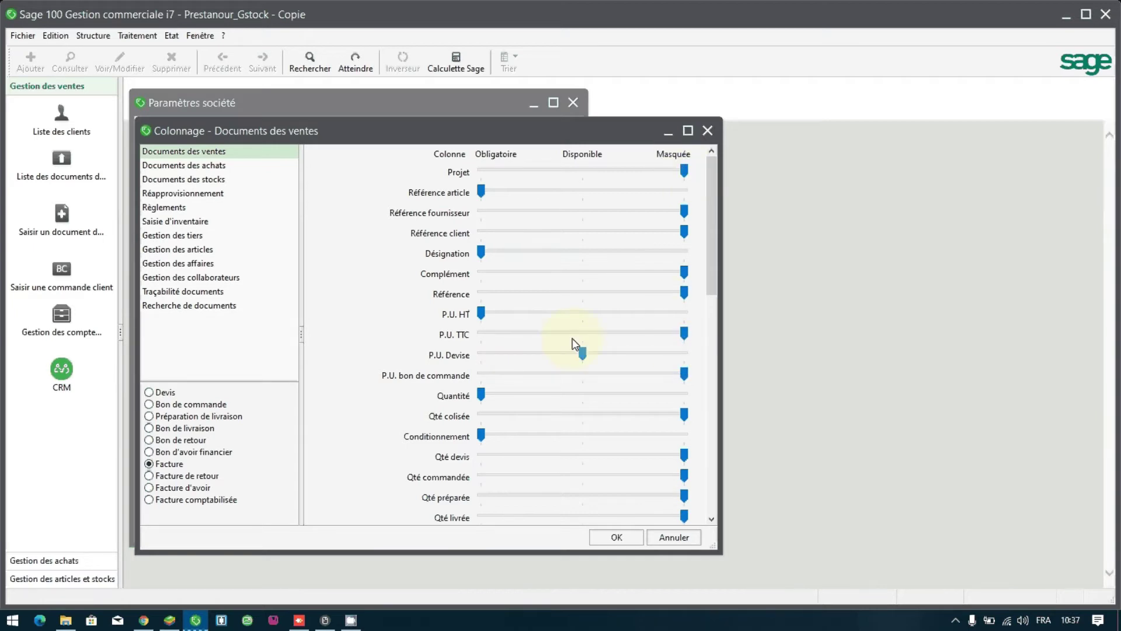
left_click(480, 354)
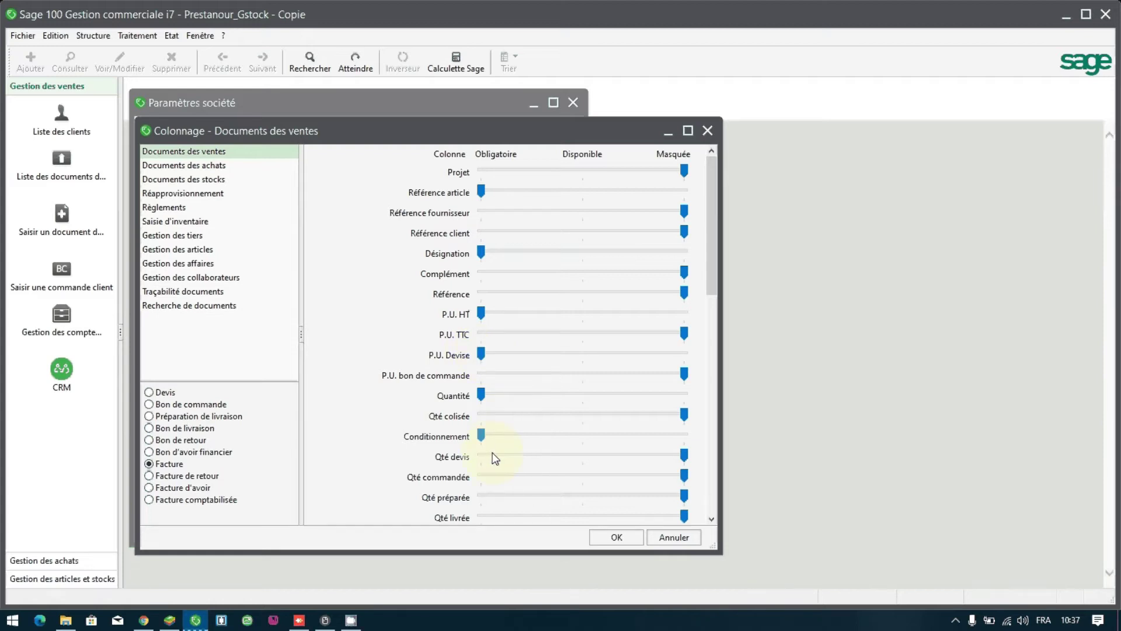
left_click(712, 498)
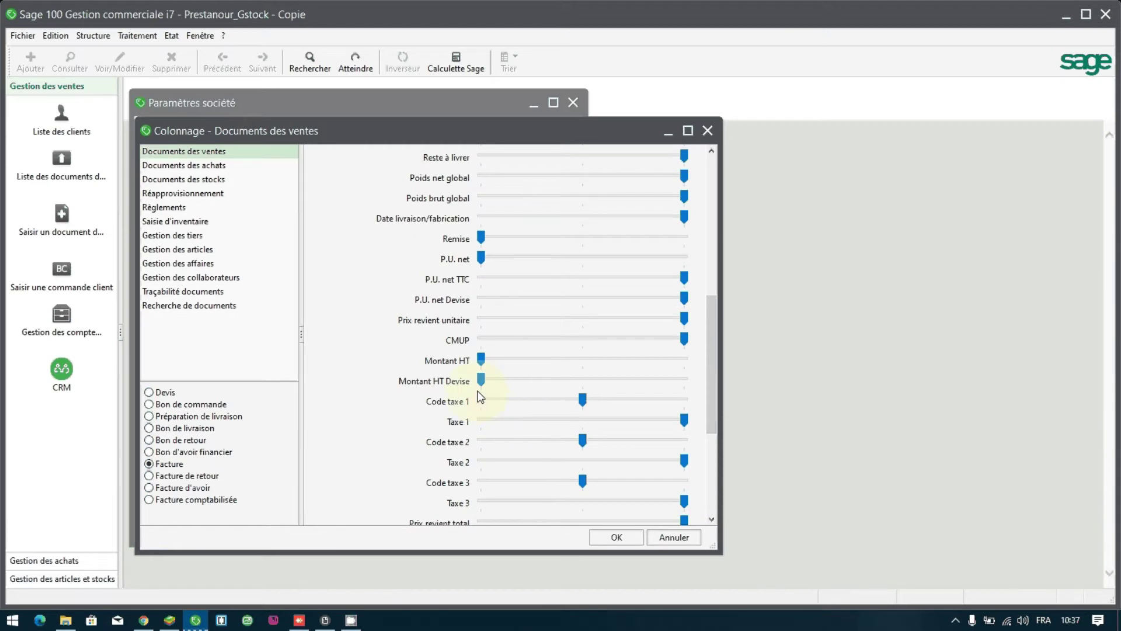
left_click(636, 538)
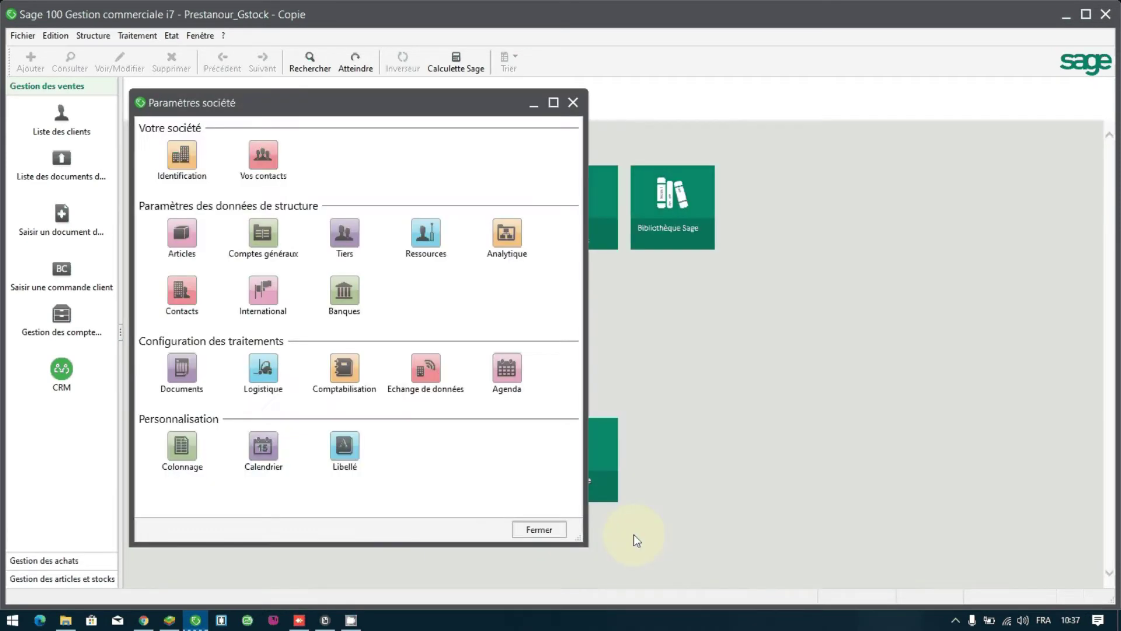
Step: Examine the accounting categories, including VENTE EXONOREE, in the accounting parameters, and close the company parameters
left_click(339, 366)
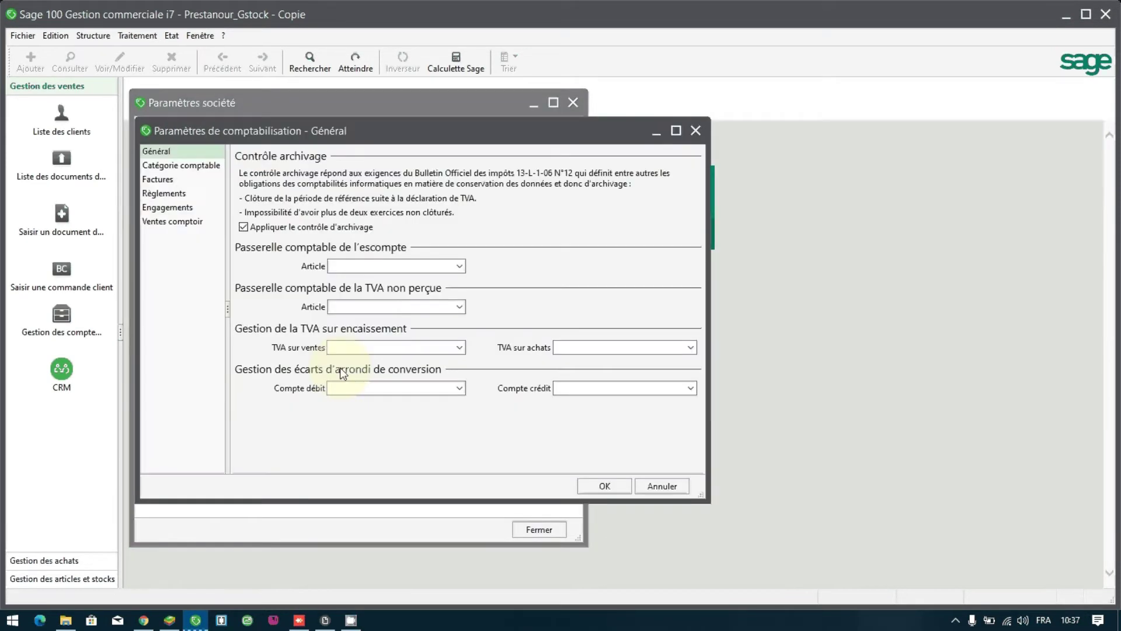
left_click(170, 166)
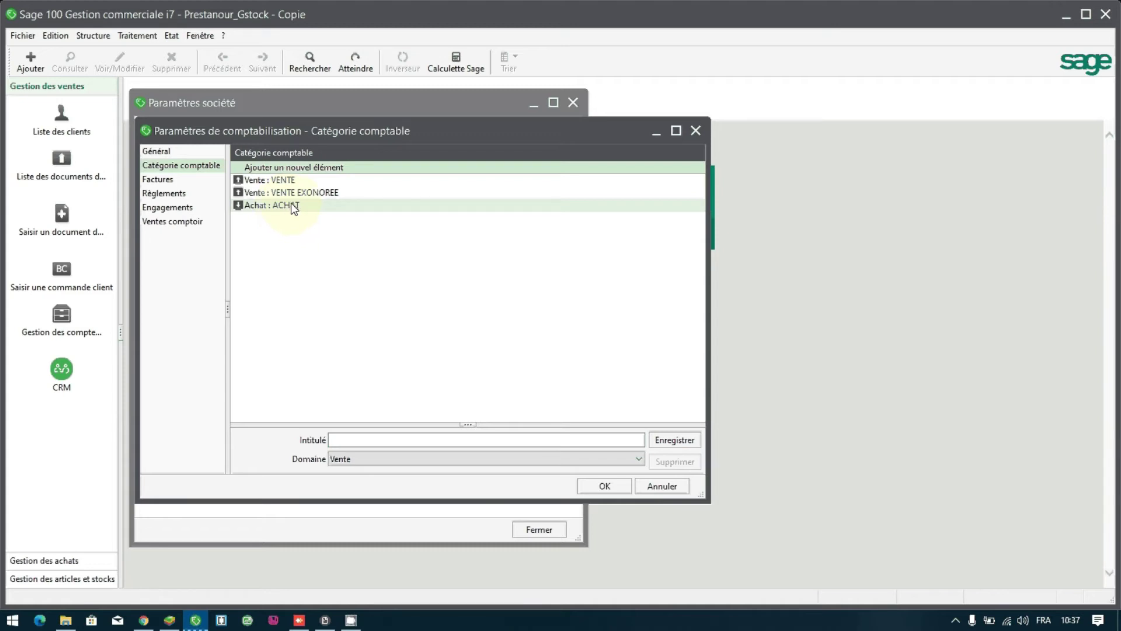
left_click(311, 196)
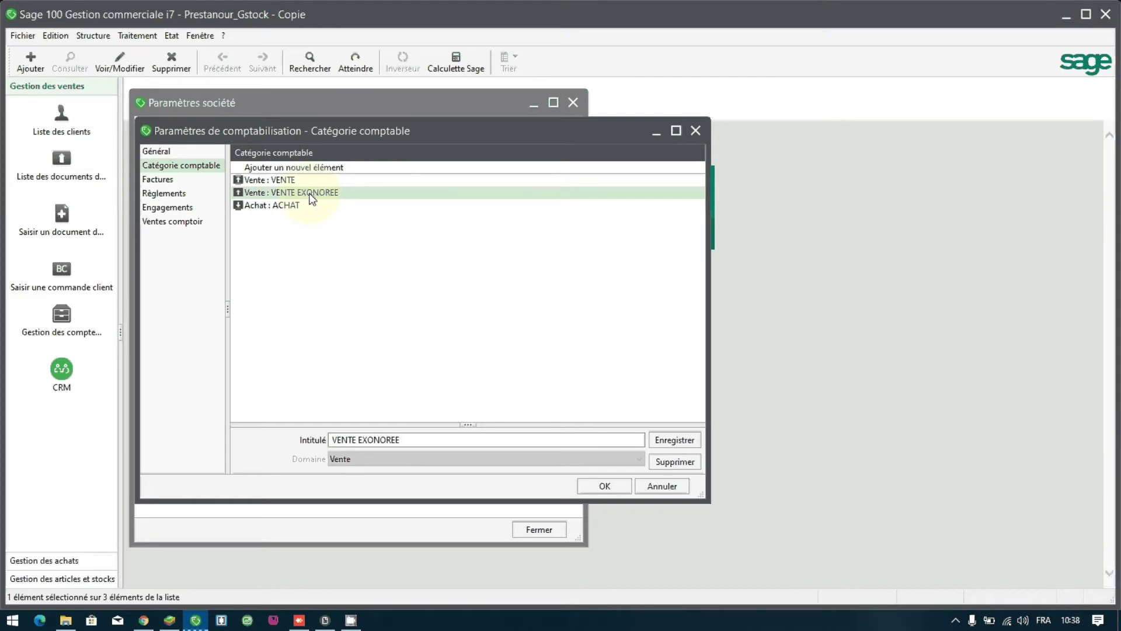
left_click(611, 489)
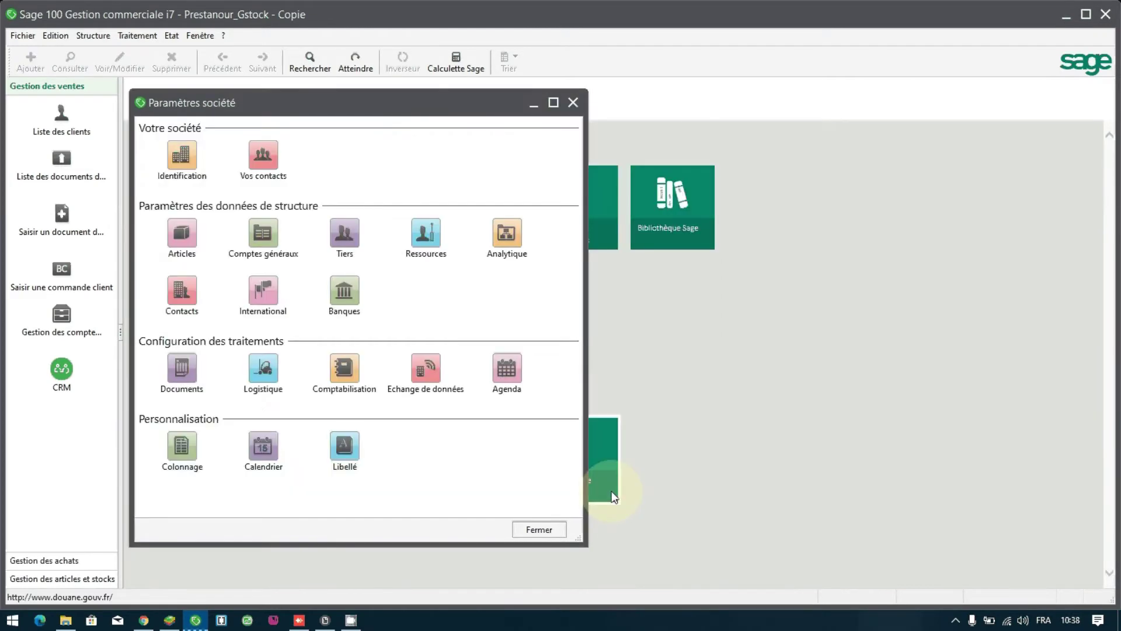
left_click(545, 527)
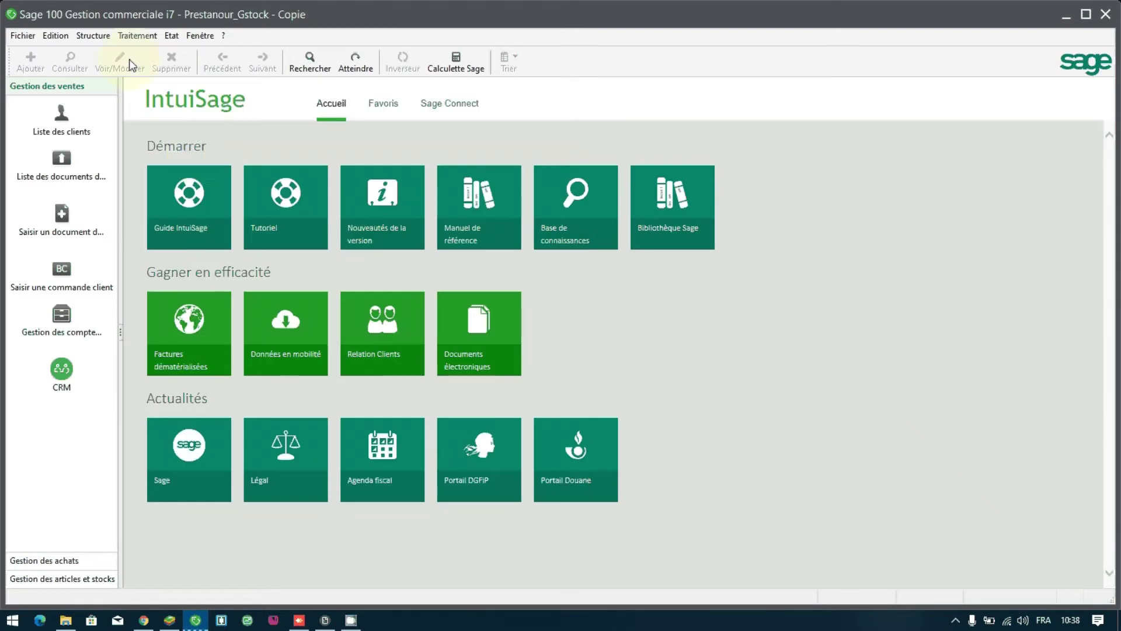
Step: Open the list of customers from the structure data and maximize its window
left_click(93, 35)
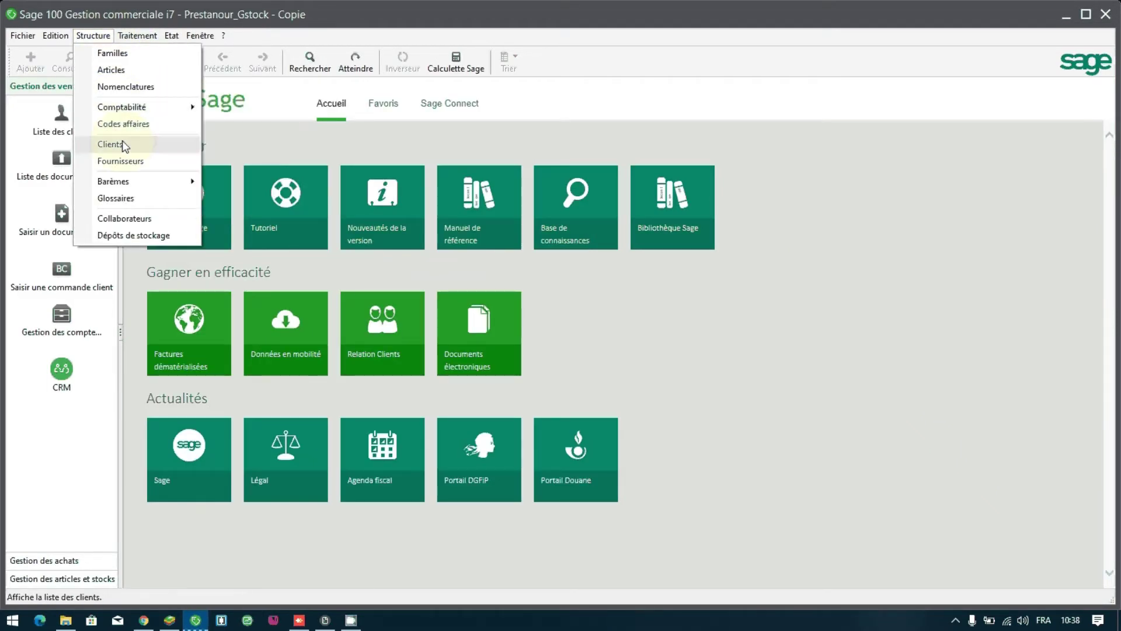
left_click(110, 144)
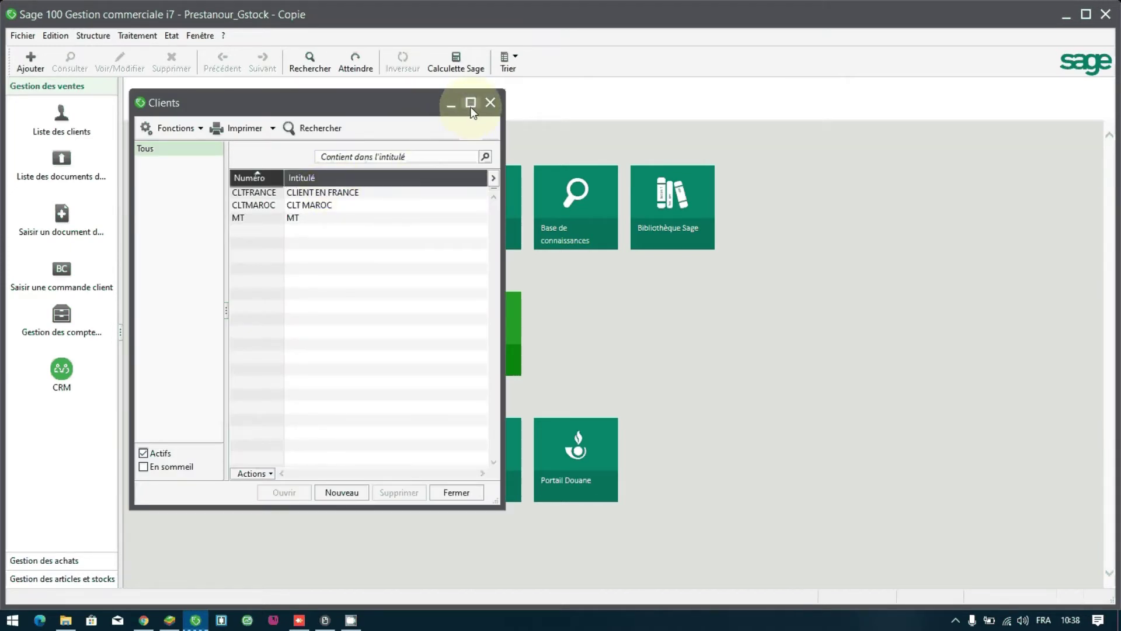
left_click(470, 104)
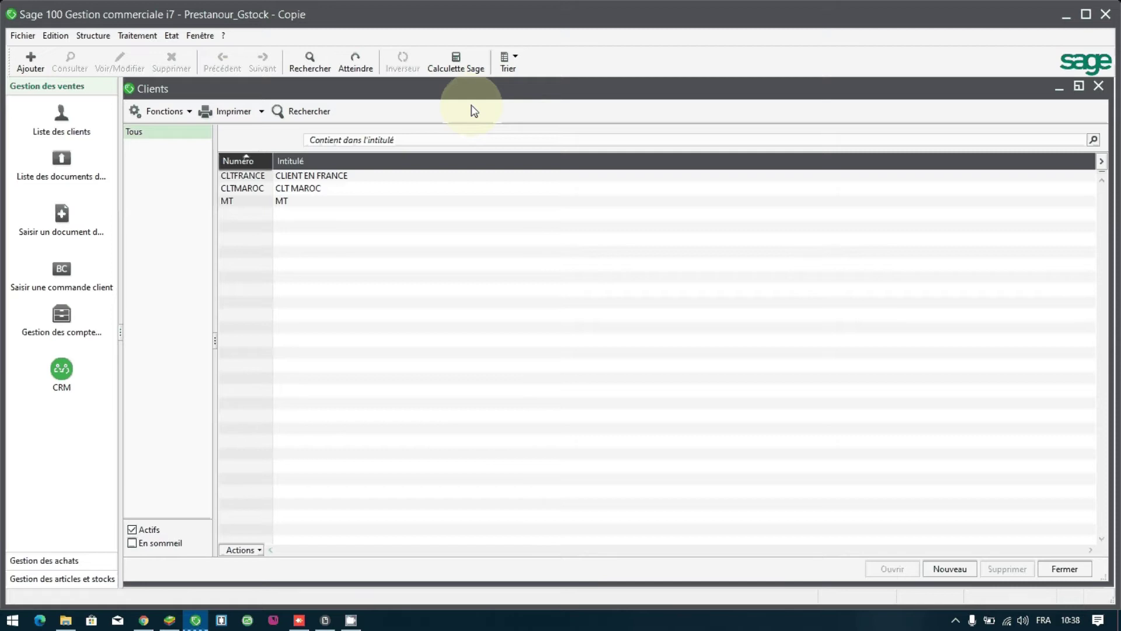
Step: Examine the identification details and collective accounts of the CLIENT EN FRANCE and CLT MAROC customer records, and close the records
double_click(354, 180)
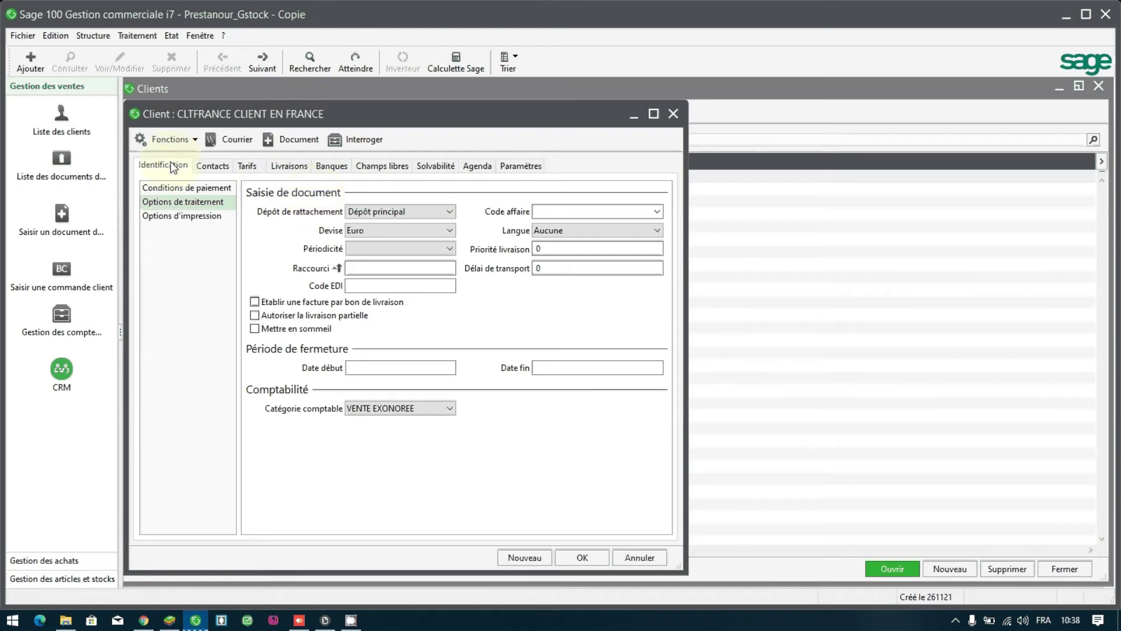
left_click(170, 163)
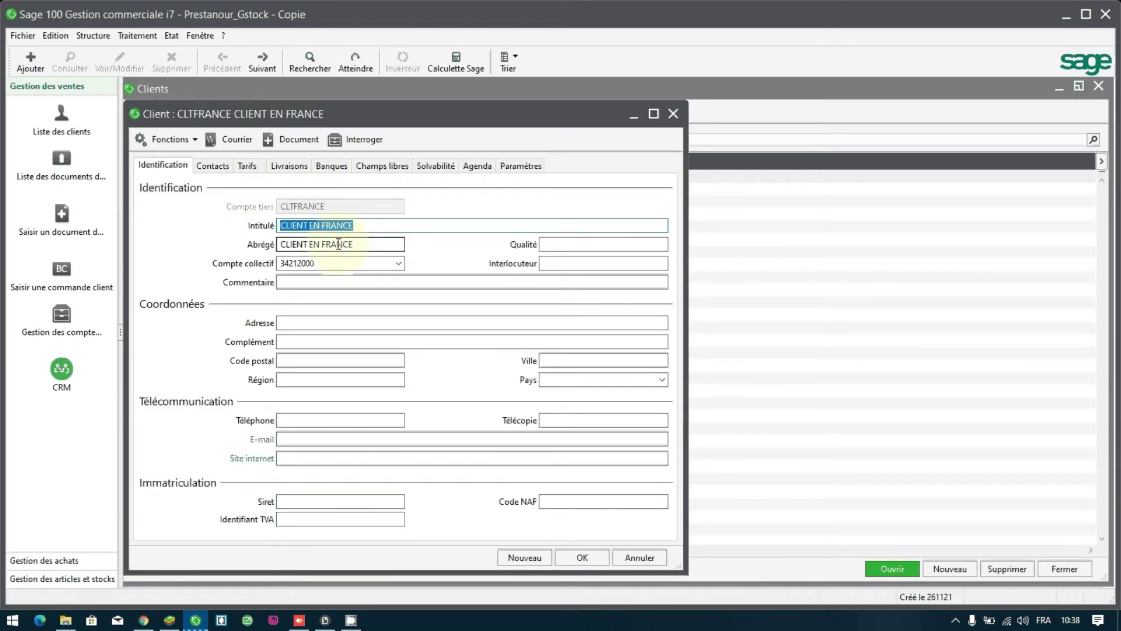
left_click(584, 556)
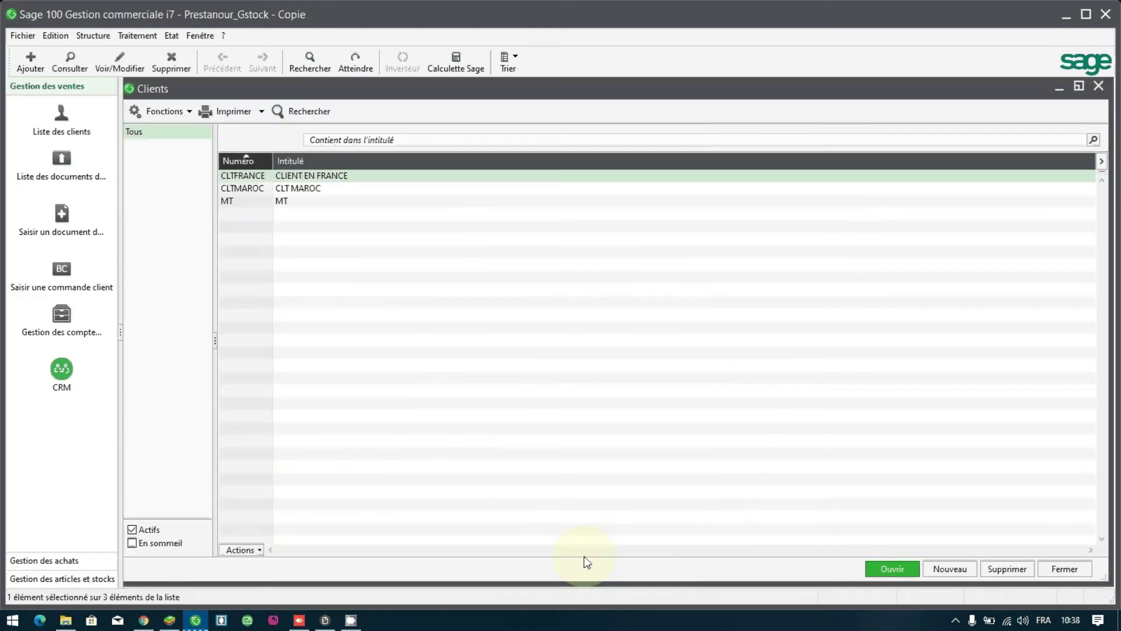
double_click(312, 181)
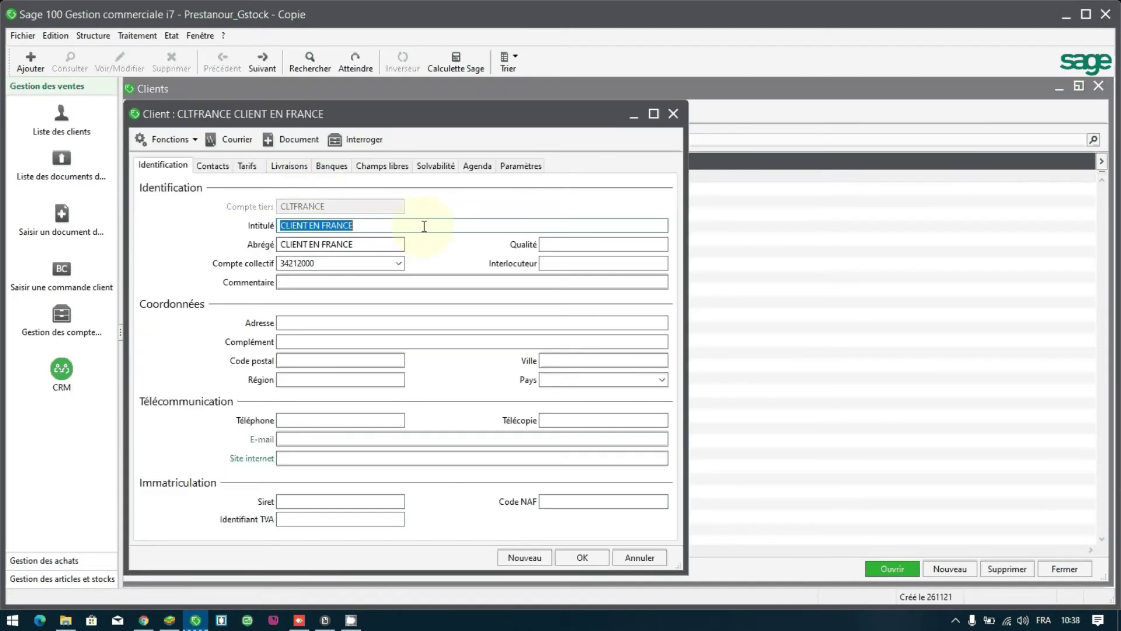
left_click(581, 557)
double_click(301, 189)
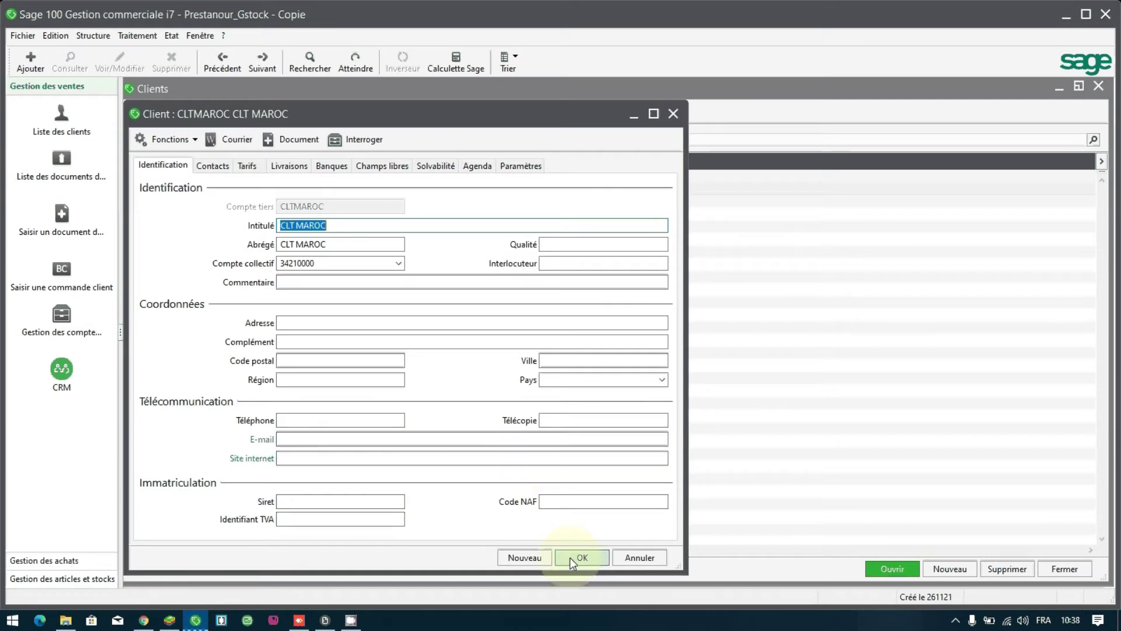
left_click(566, 558)
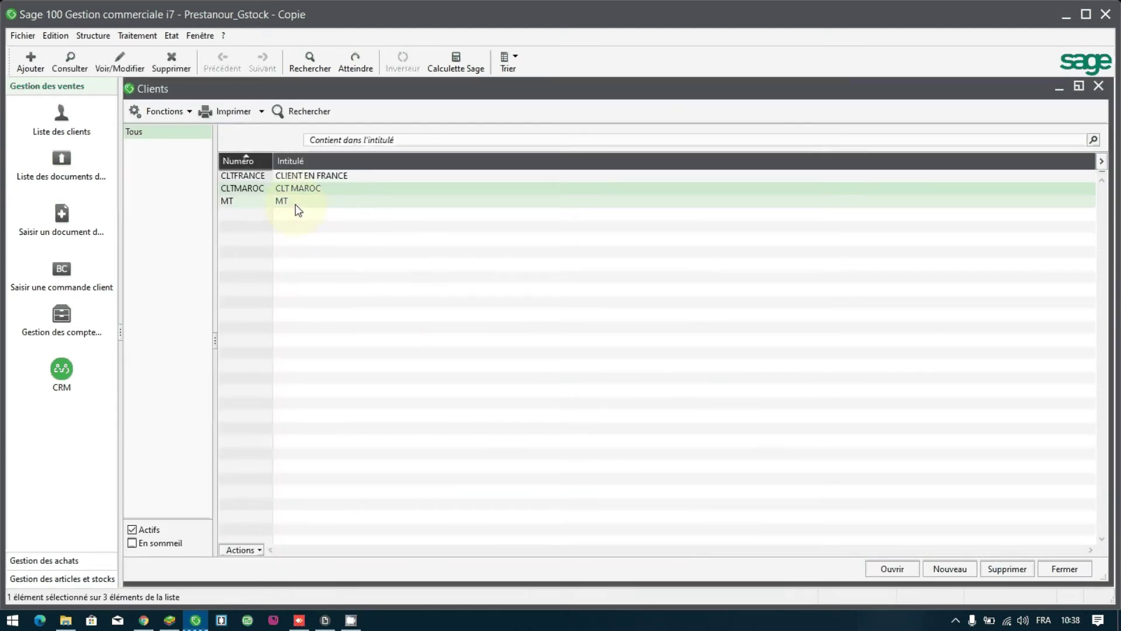
Step: Set the currency to Euro in the processing options of the CLIENT EN FRANCE customer record
double_click(332, 179)
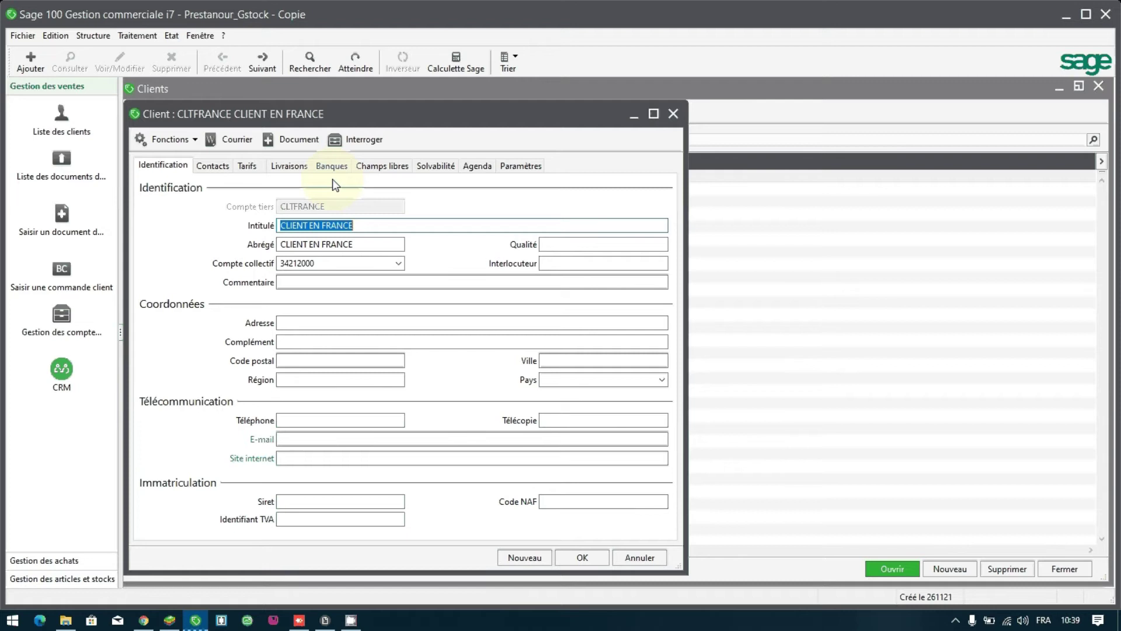
left_click(533, 167)
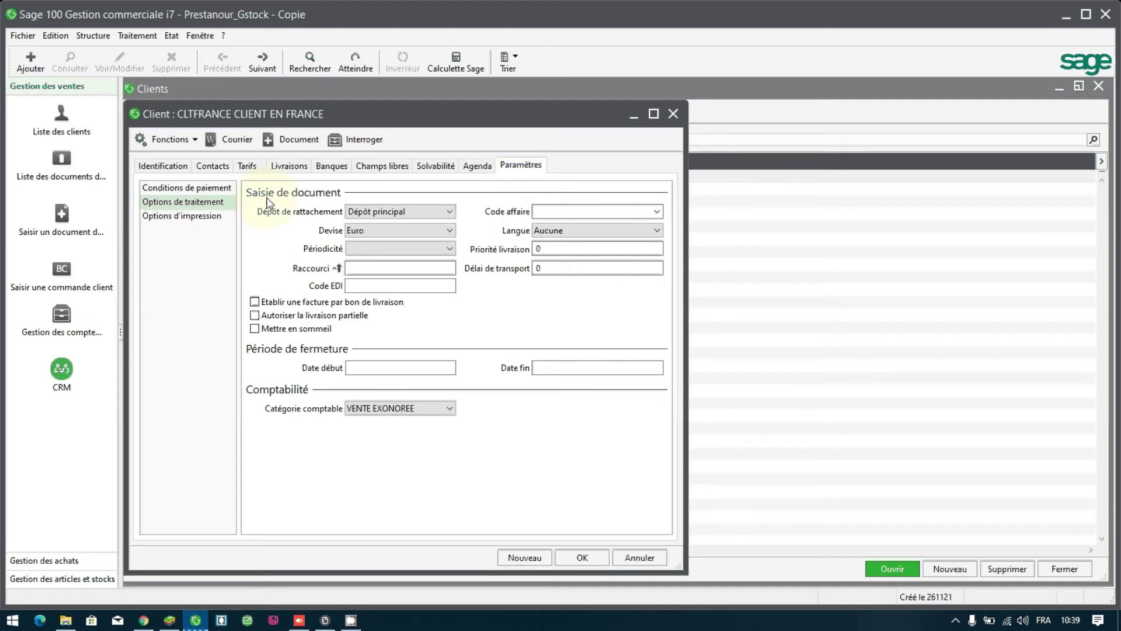
left_click(195, 186)
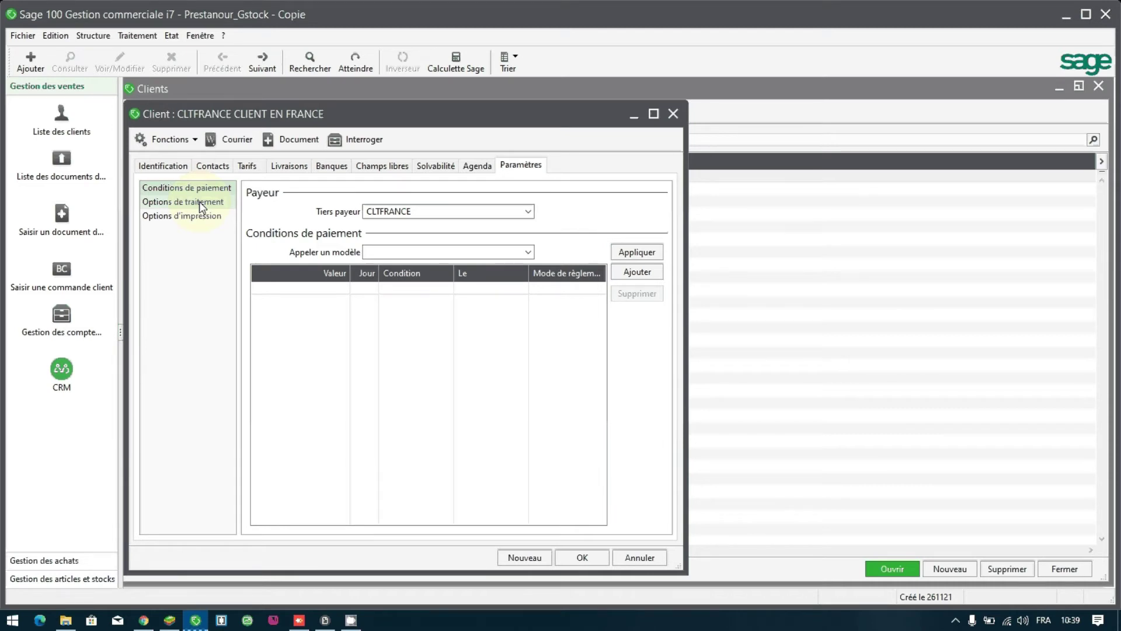
left_click(199, 202)
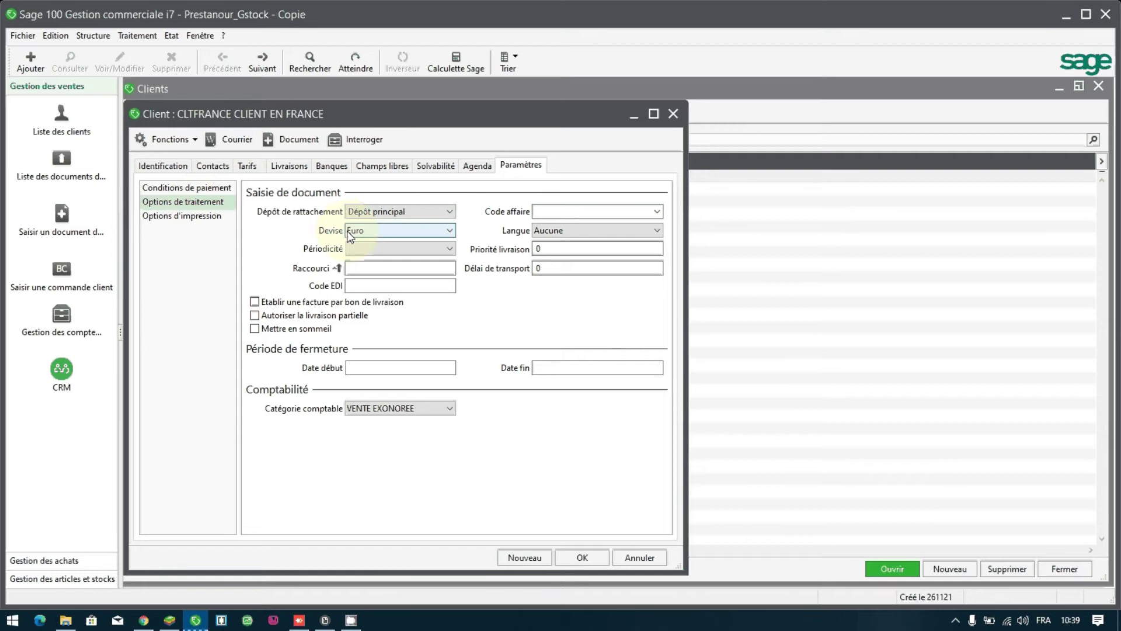
left_click(363, 230)
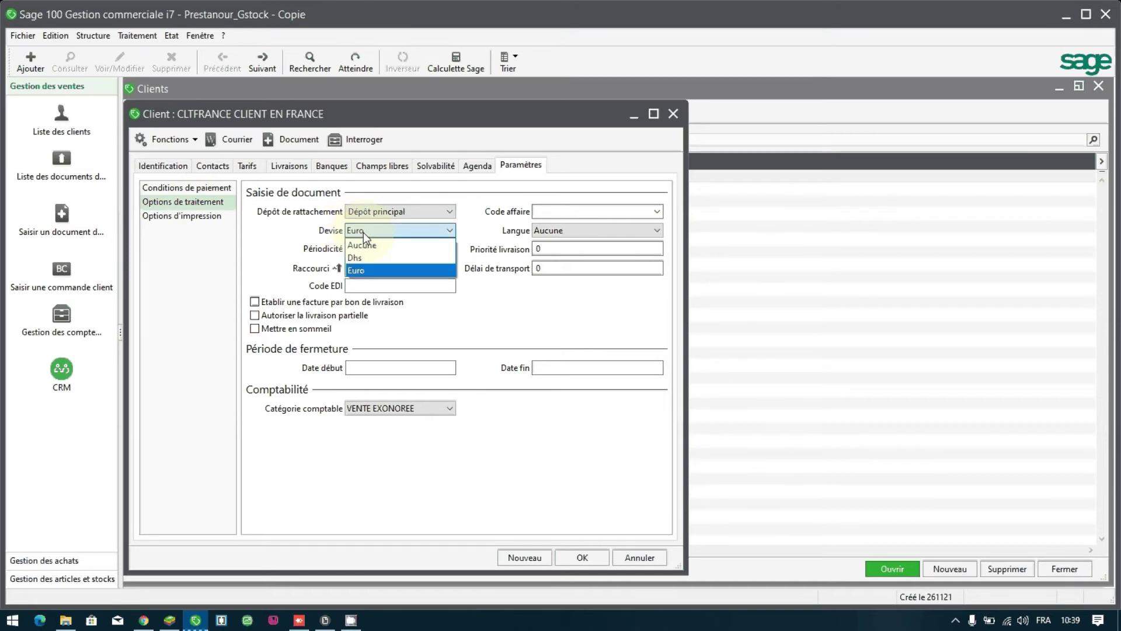
left_click(364, 271)
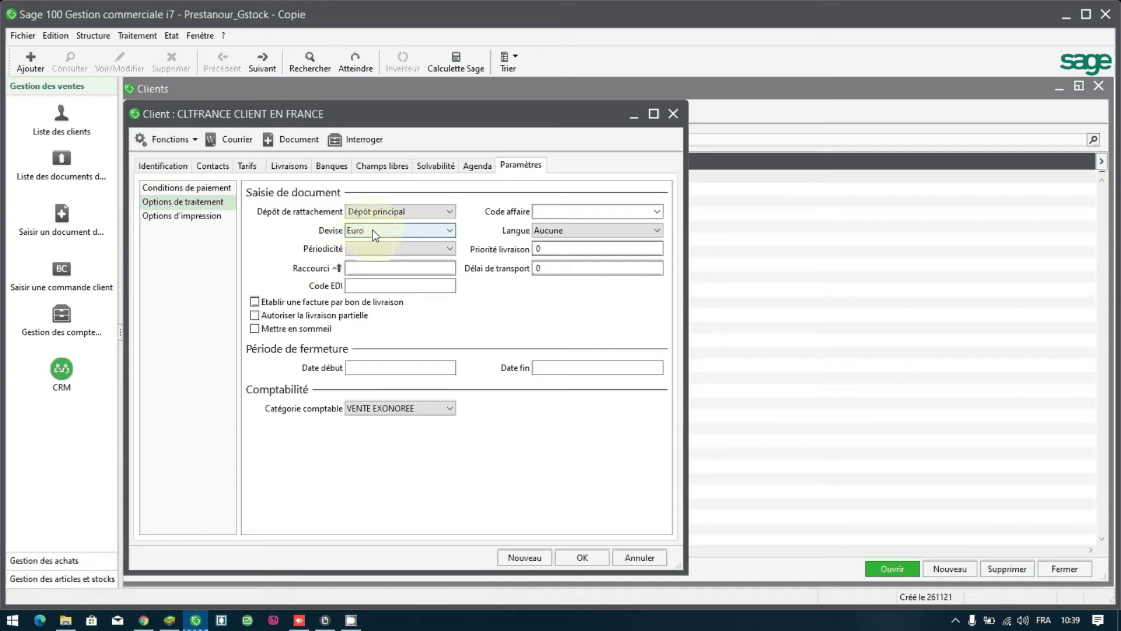
Step: Select VENTE EXONOREE as the accounting category of the CLIENT EN FRANCE customer and save the record
left_click(384, 408)
left_click(386, 435)
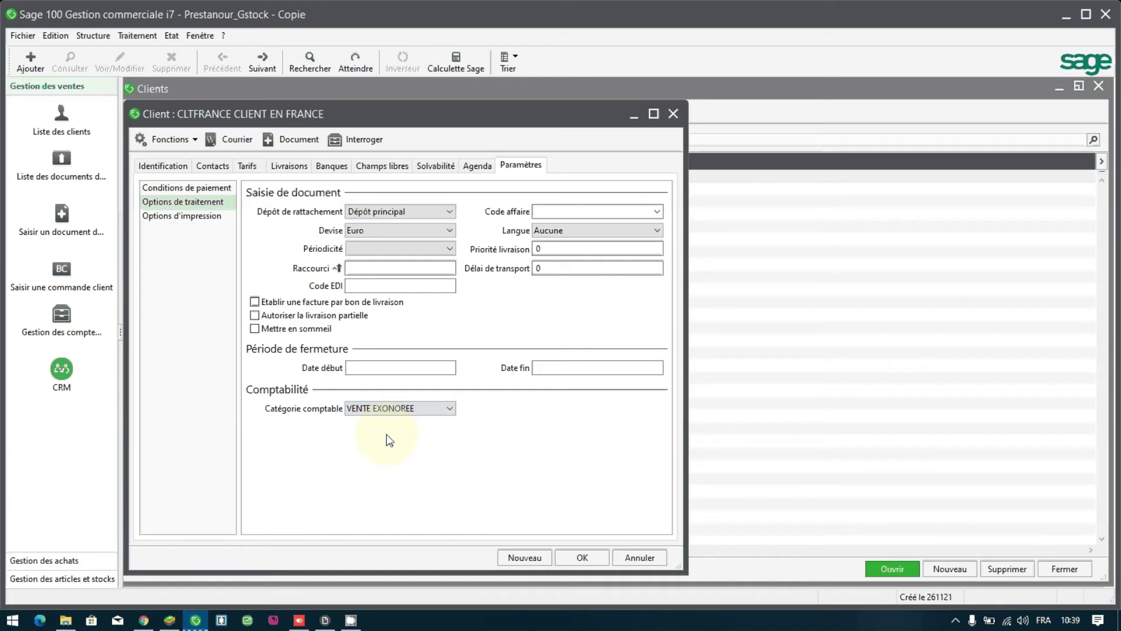
left_click(378, 411)
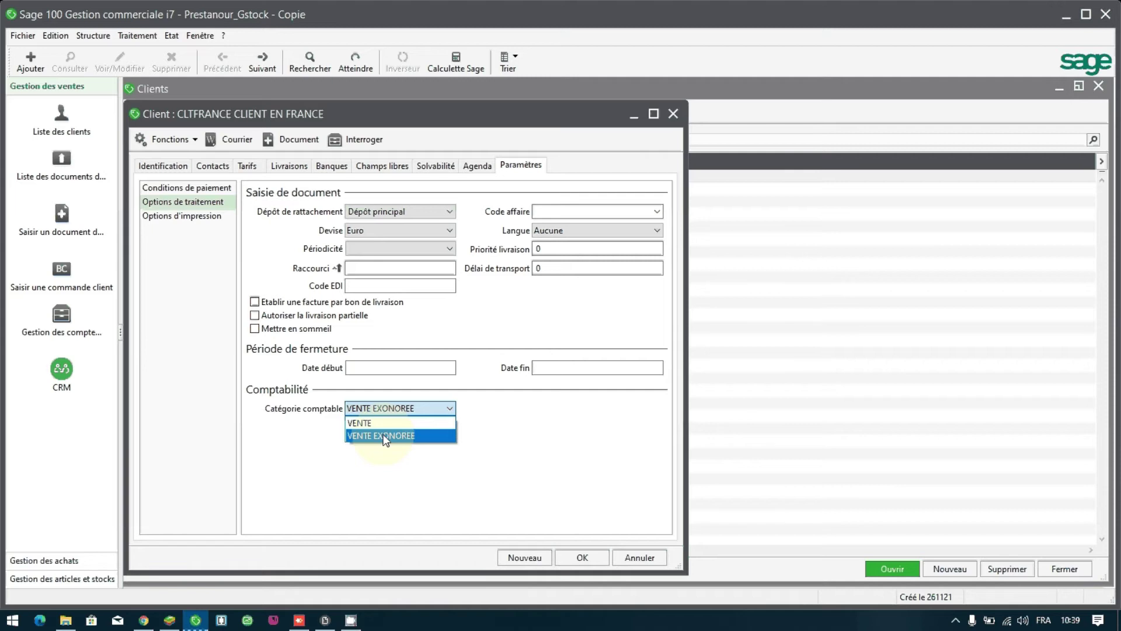
left_click(386, 439)
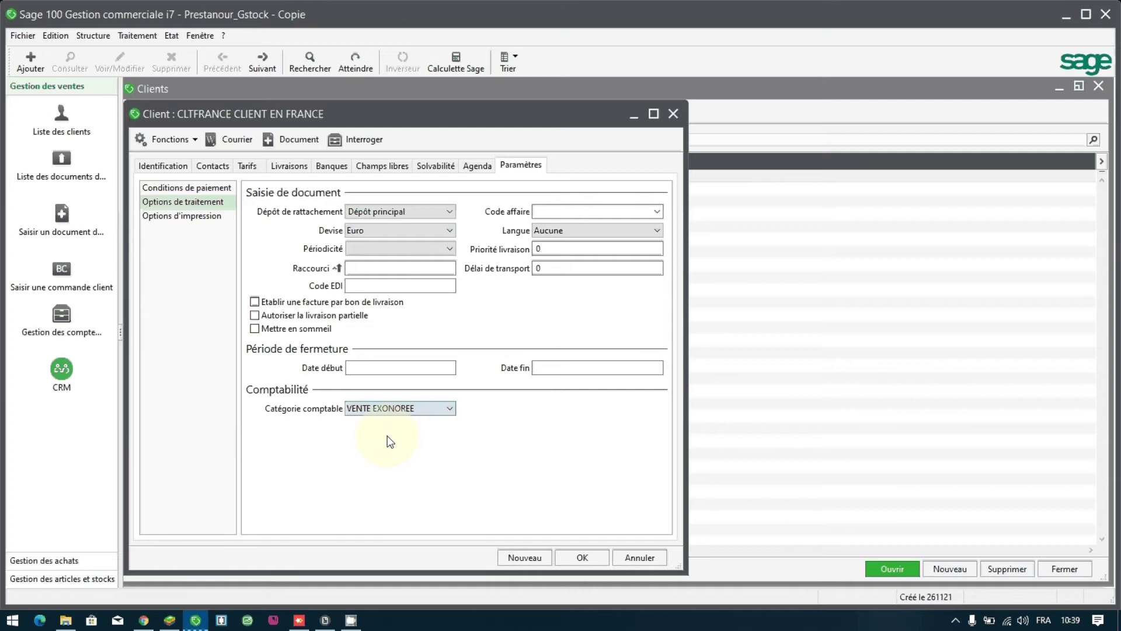
left_click(598, 556)
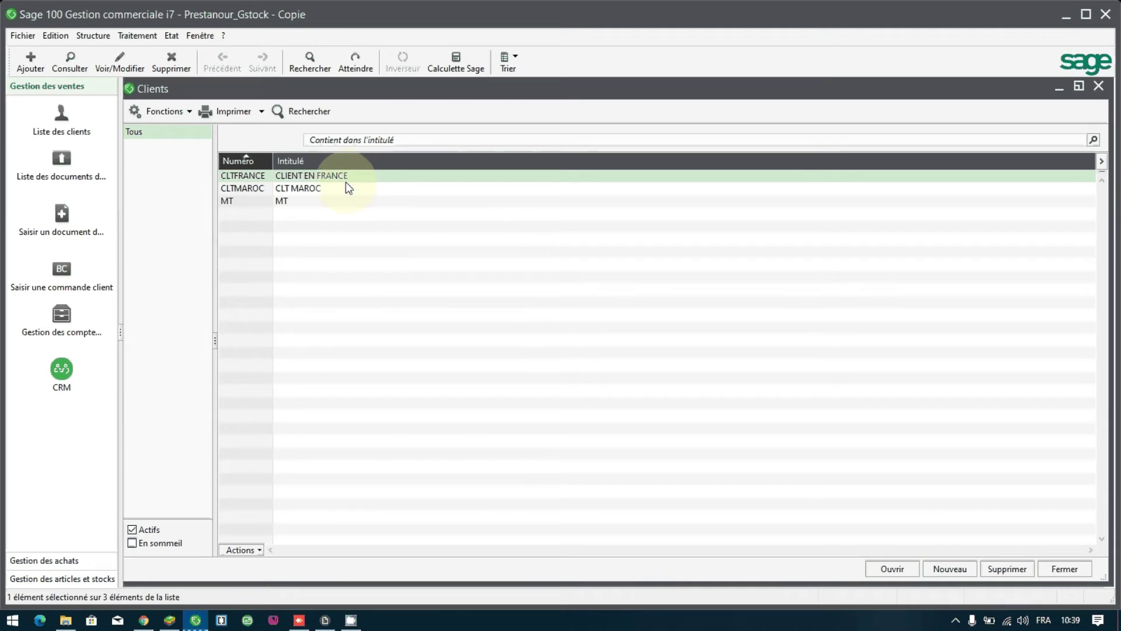
Step: Examine the currency and accounting category of the CLT MAROC and MT customers, and close the customer list
double_click(332, 189)
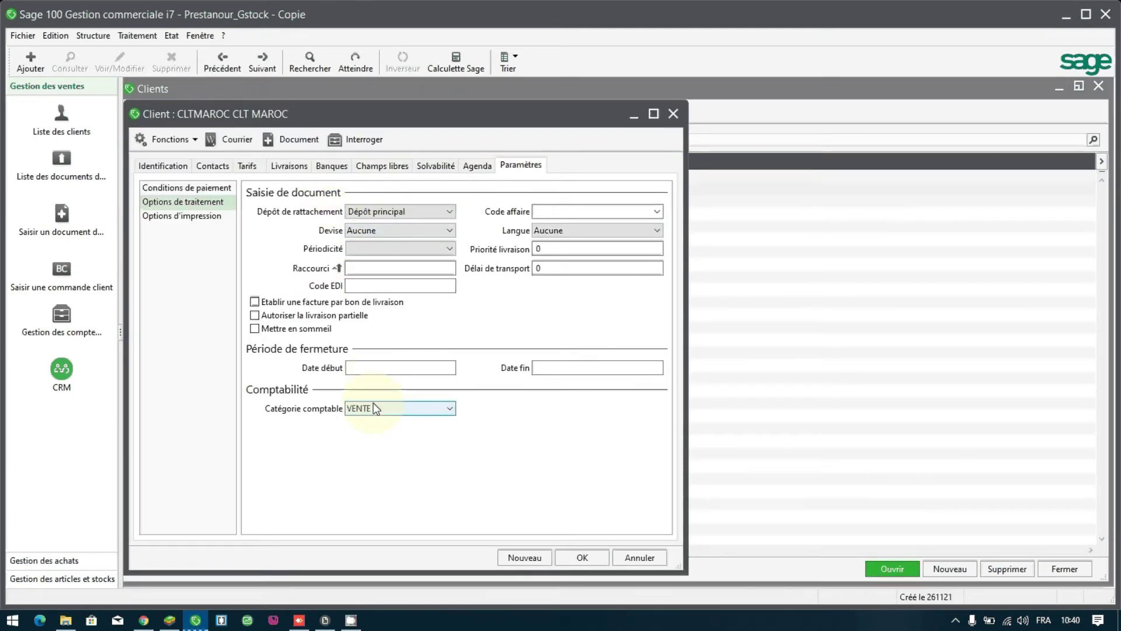
left_click(584, 558)
double_click(274, 204)
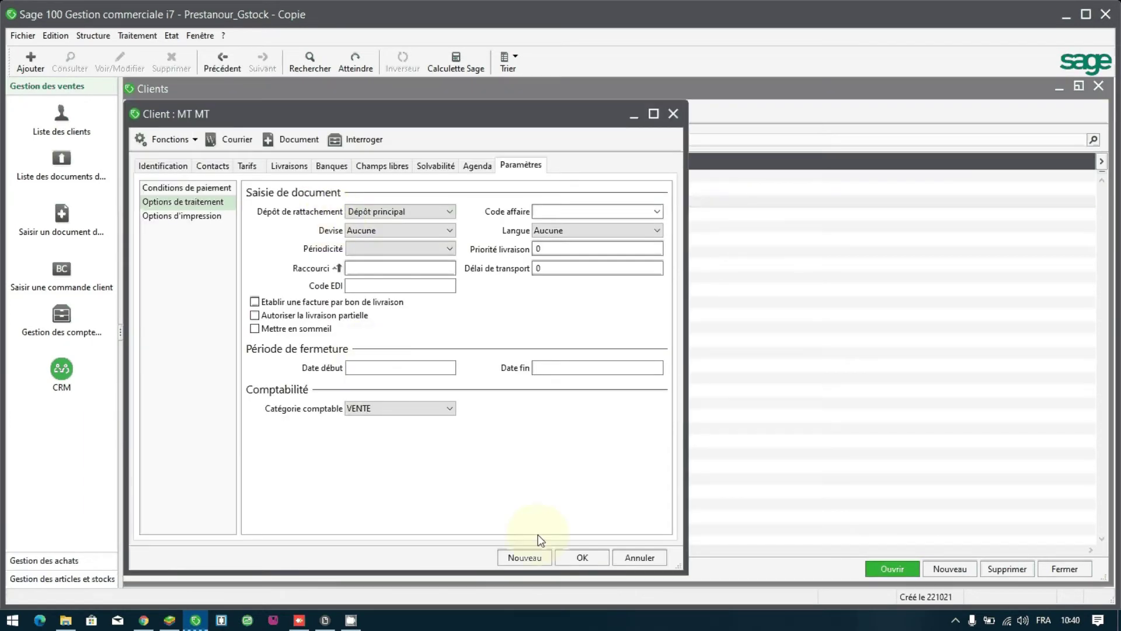
left_click(576, 558)
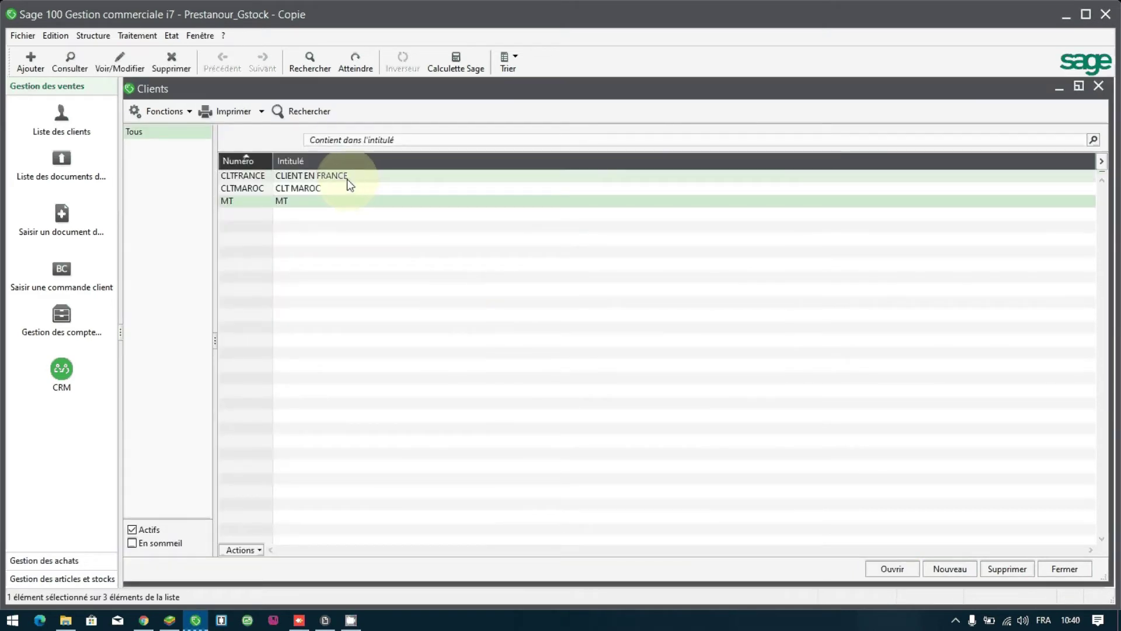
left_click(1057, 567)
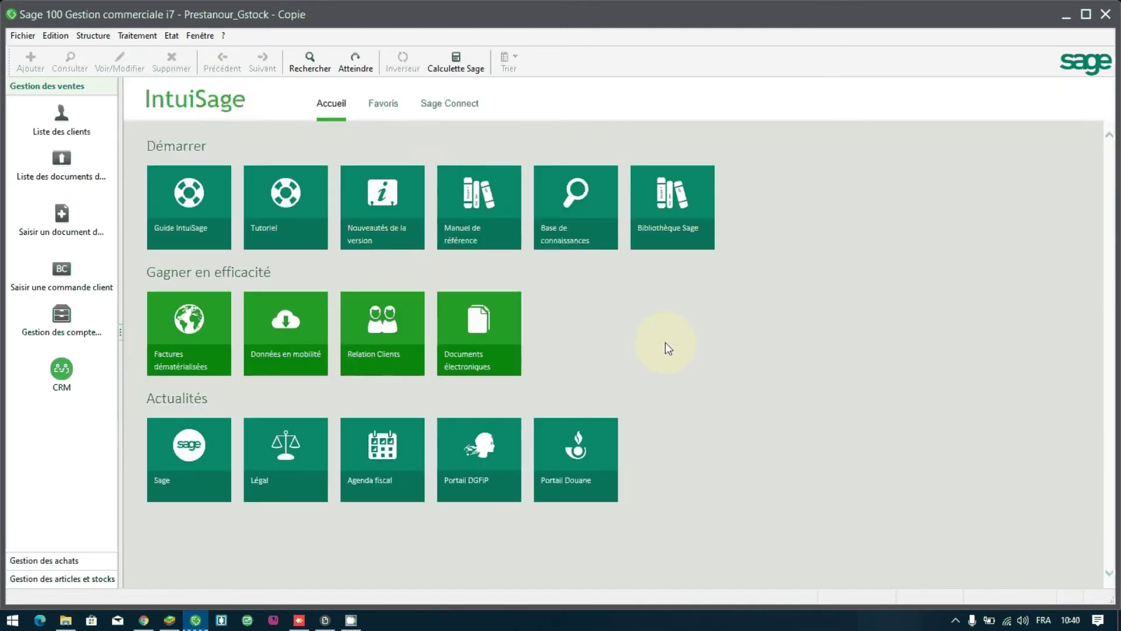
Step: Open the list of articles, examine the accounting and identification details of the Cahiers économique article, and close its record
left_click(89, 36)
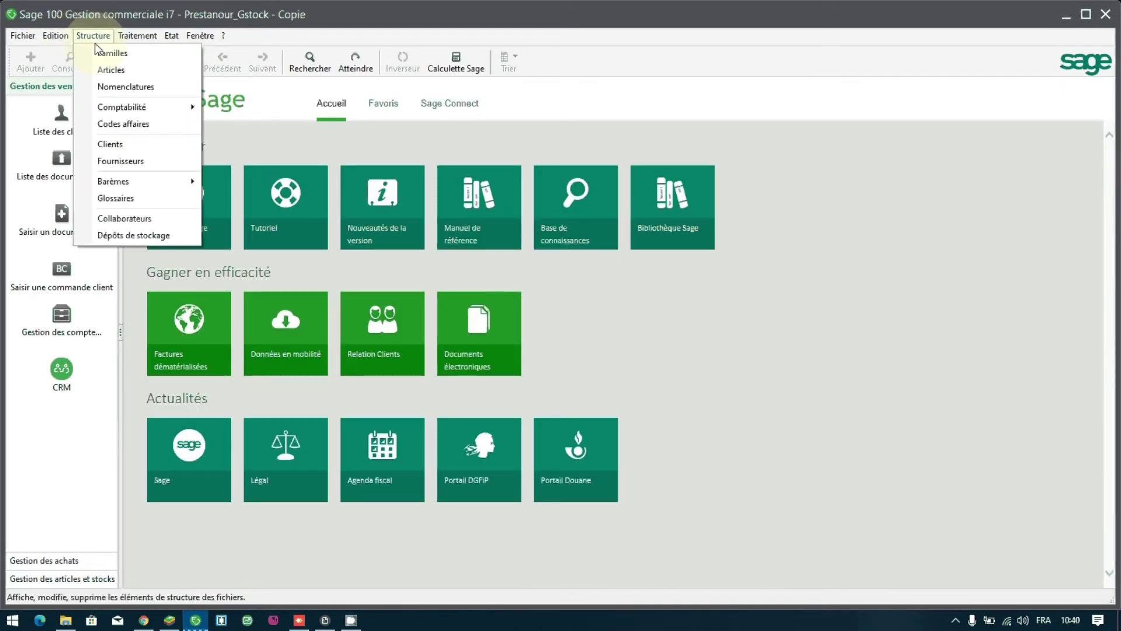
left_click(105, 70)
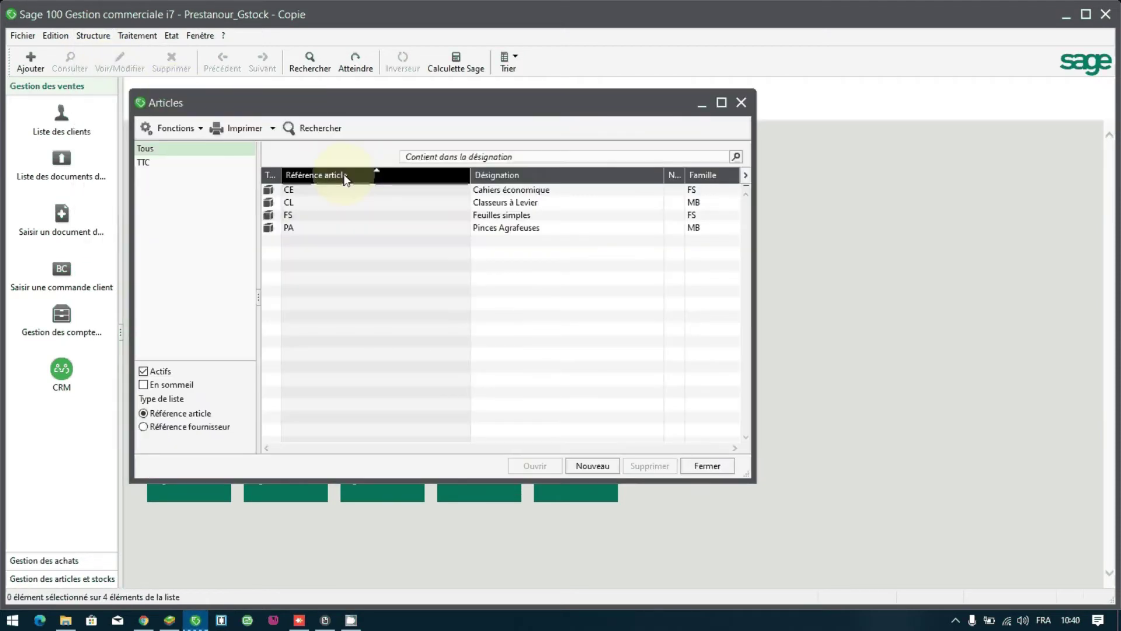
double_click(333, 192)
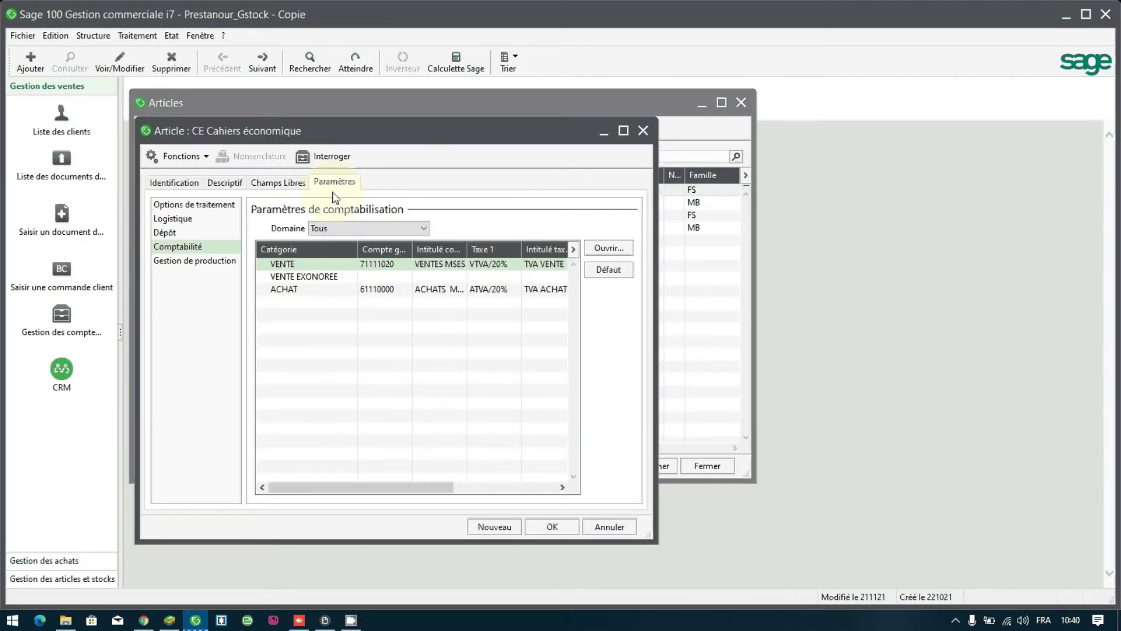
left_click(191, 185)
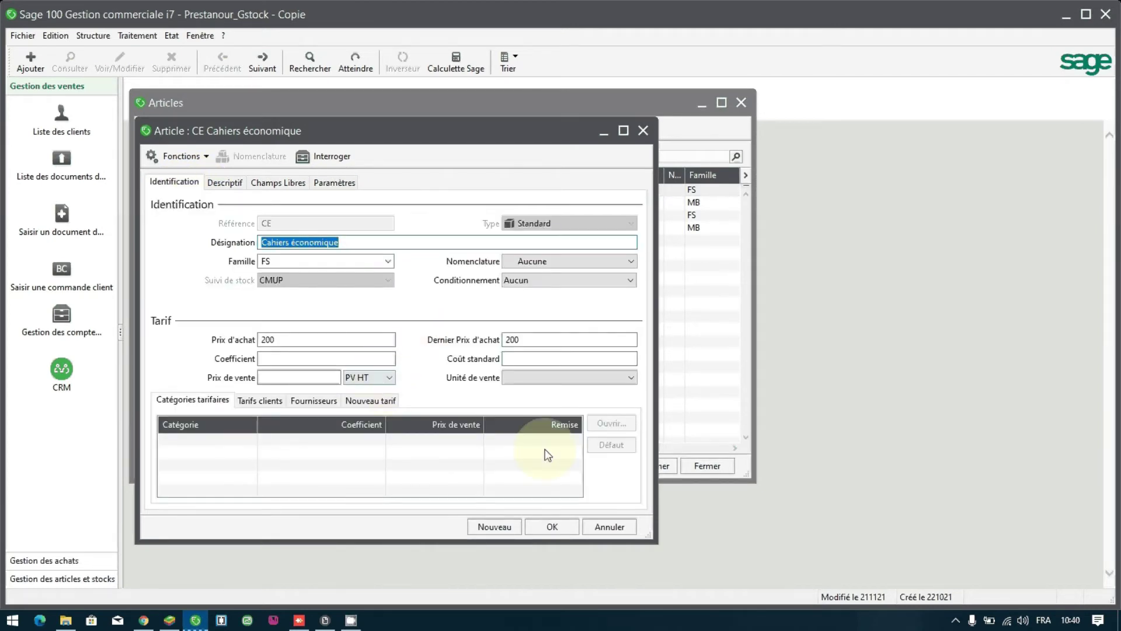
left_click(601, 528)
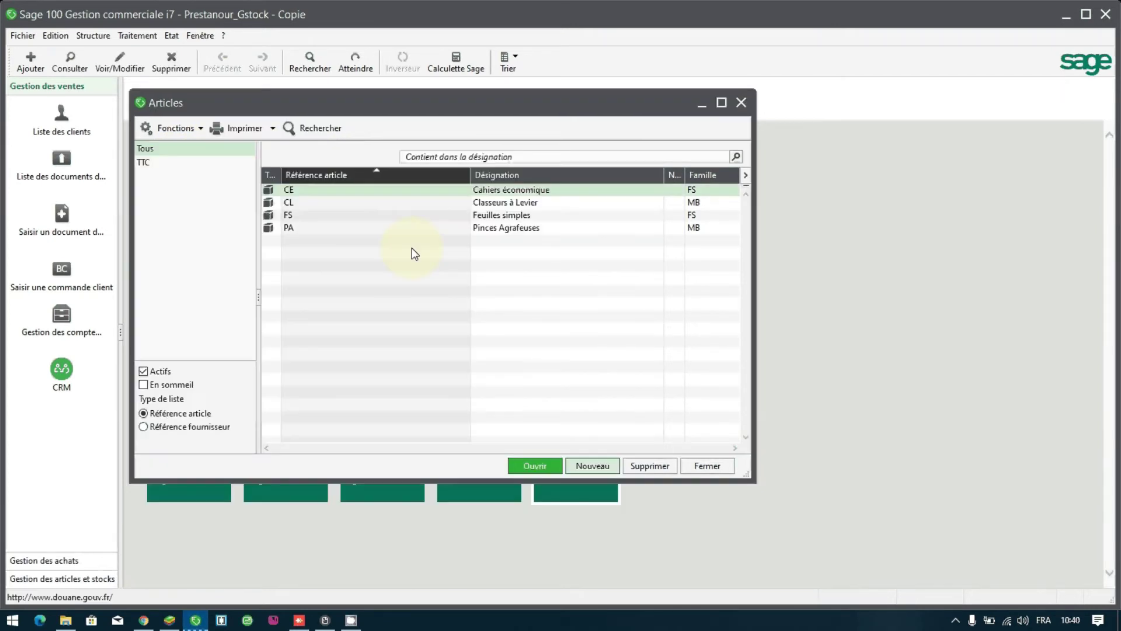
Step: Examine the identification details and accounting parameters of the Classeurs à Levier article, and close its record
double_click(348, 205)
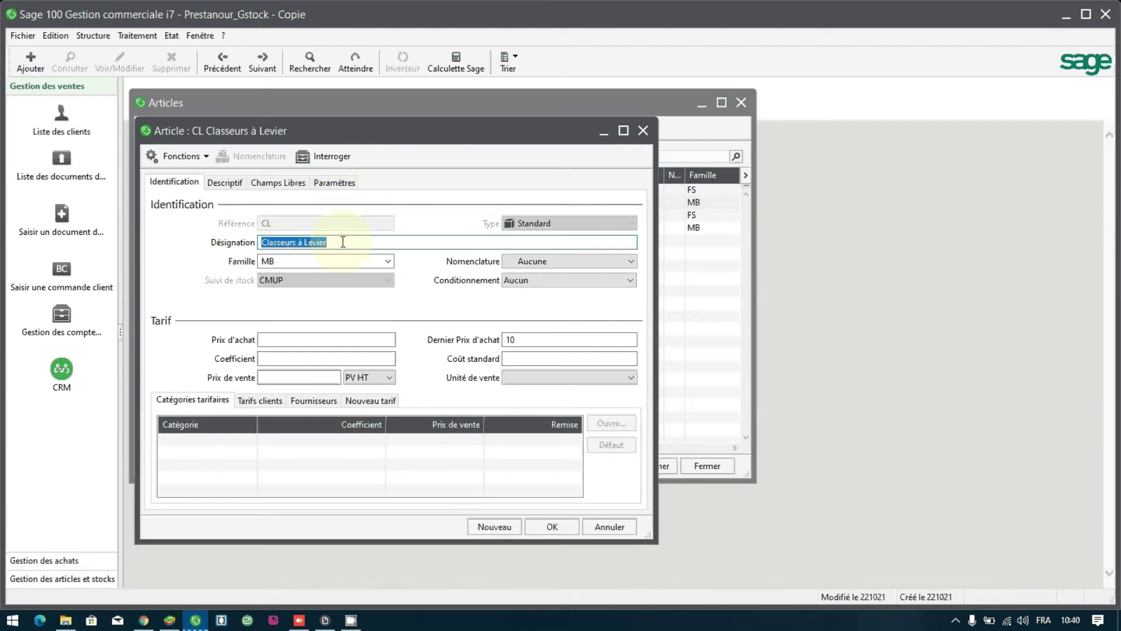
left_click(346, 185)
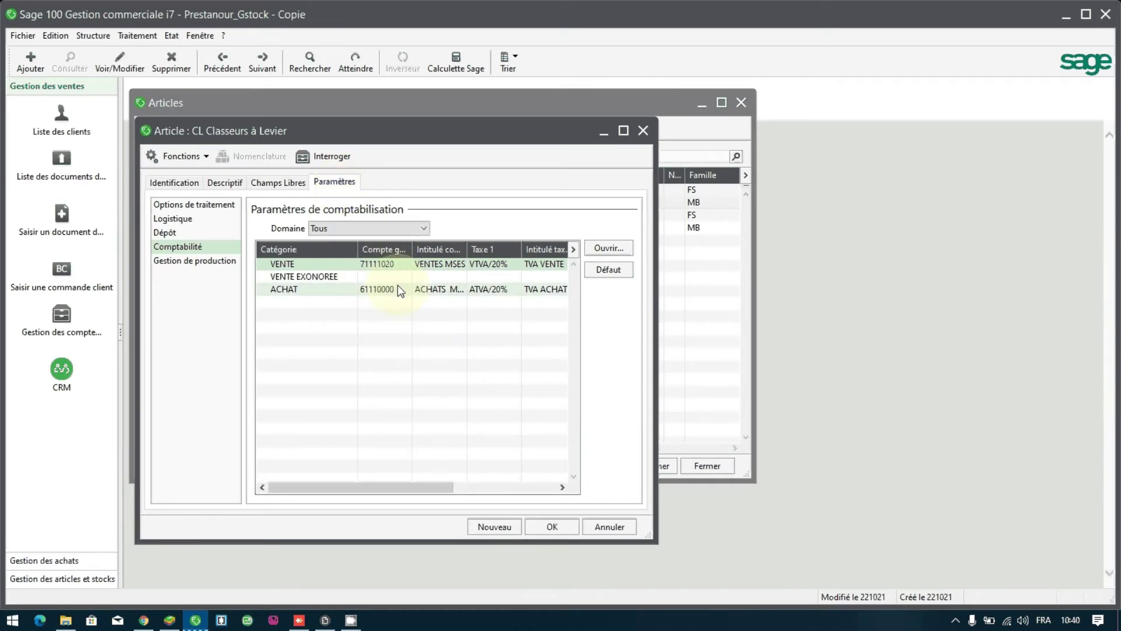
left_click(607, 525)
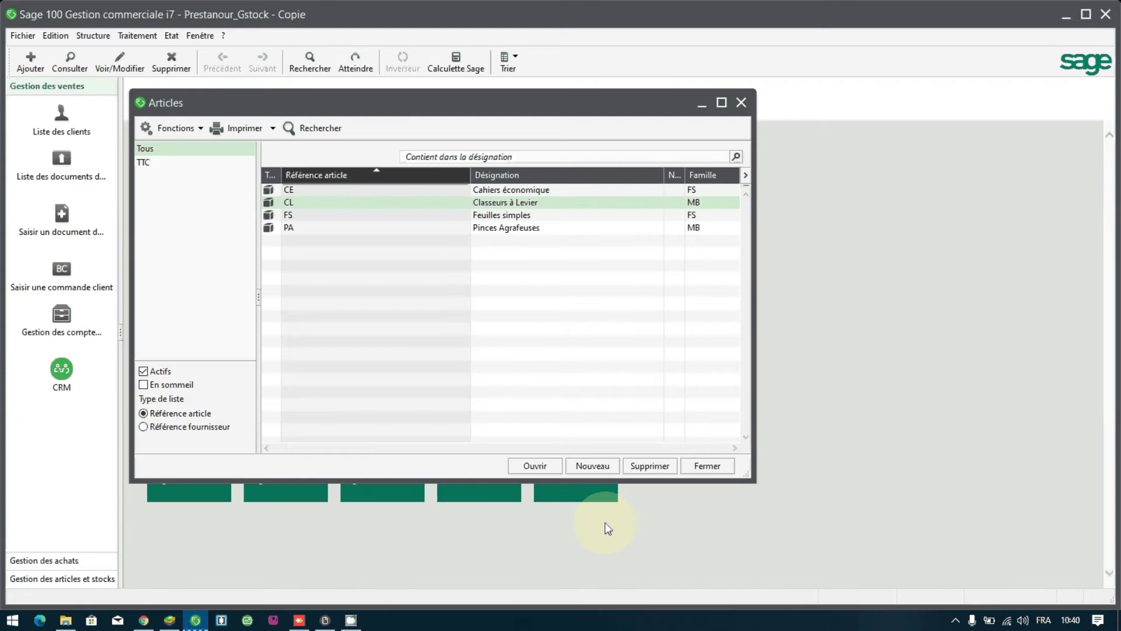
Step: Open the Feuilles simples article in a maximized window and view the accounting settings of its VENTE category
double_click(412, 218)
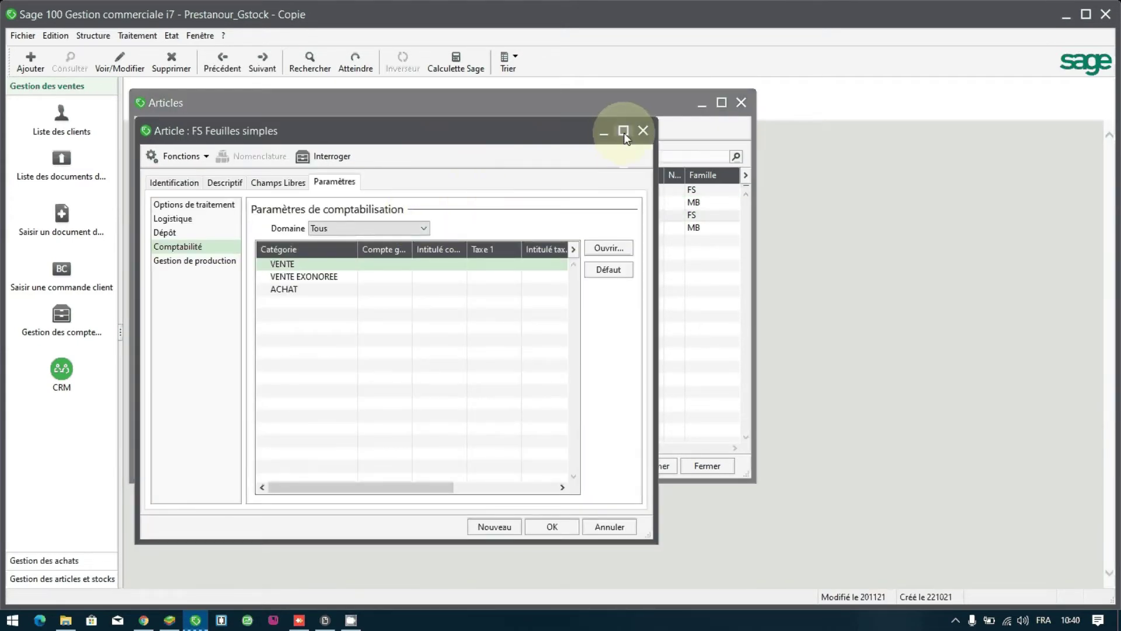
left_click(623, 130)
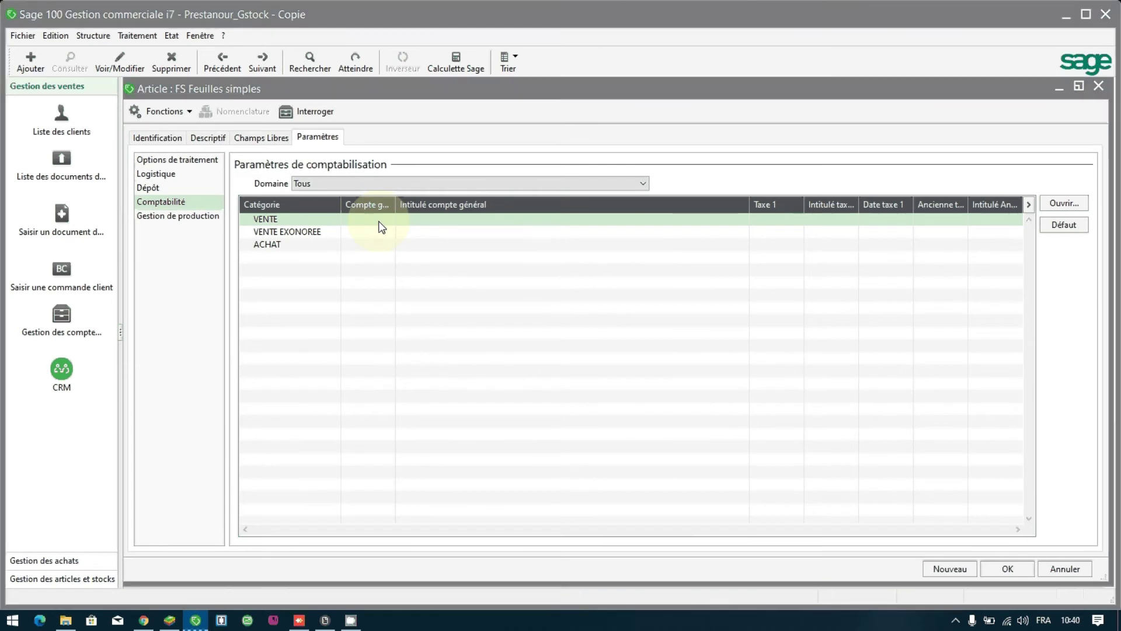
double_click(379, 226)
left_click(710, 436)
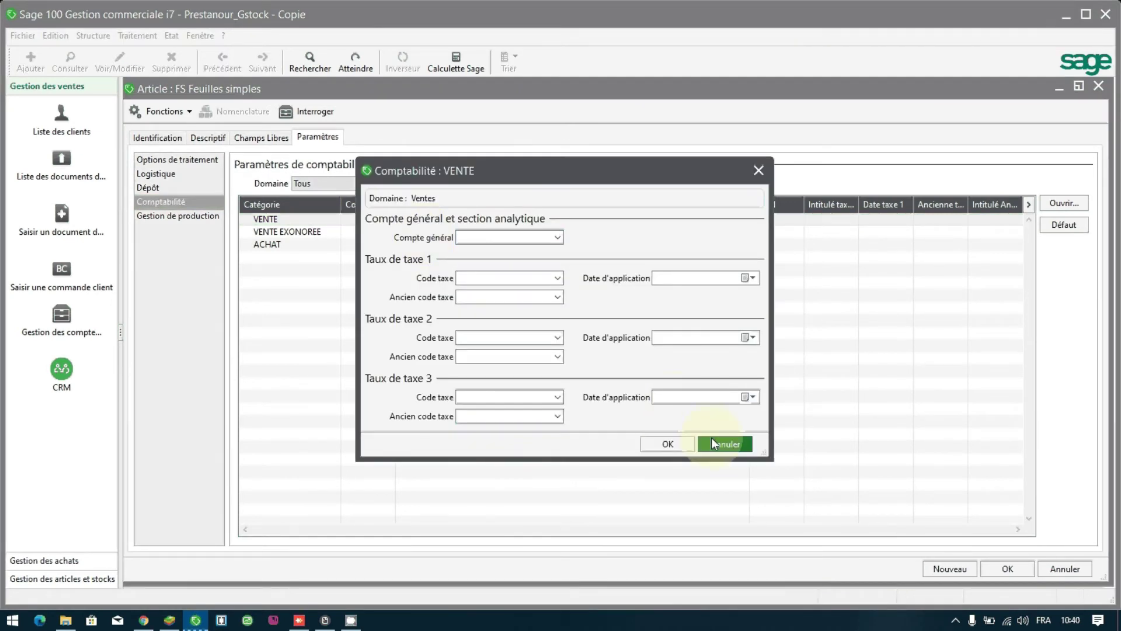
Step: Assign general account 71111020 and first tax code VTVA to the VENTE category of the Feuilles simples article
left_click(284, 219)
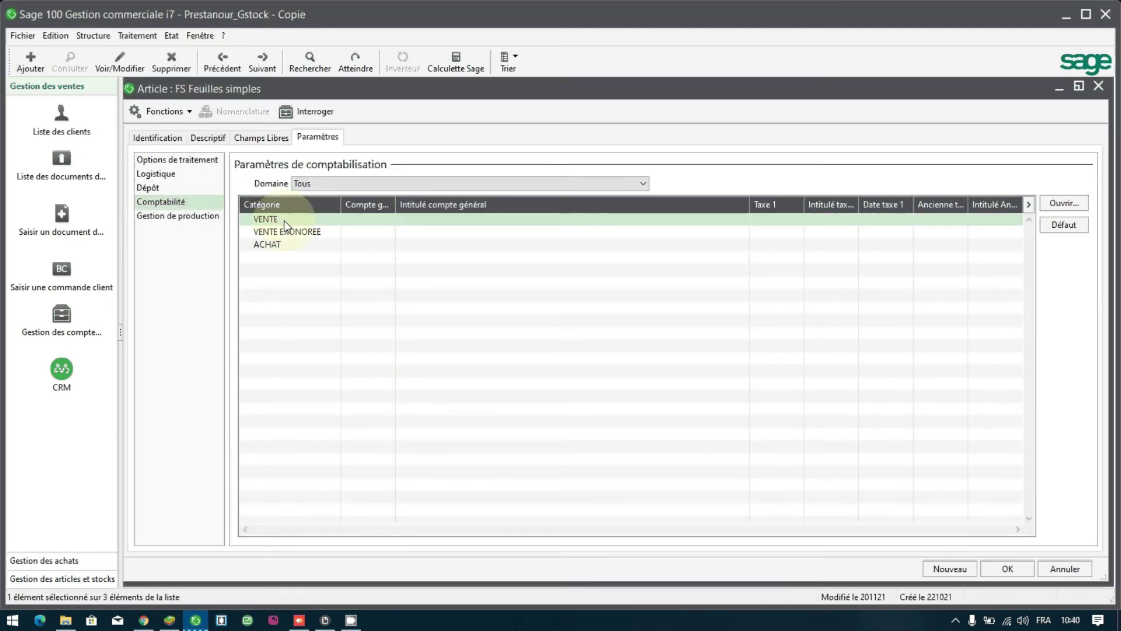
double_click(284, 219)
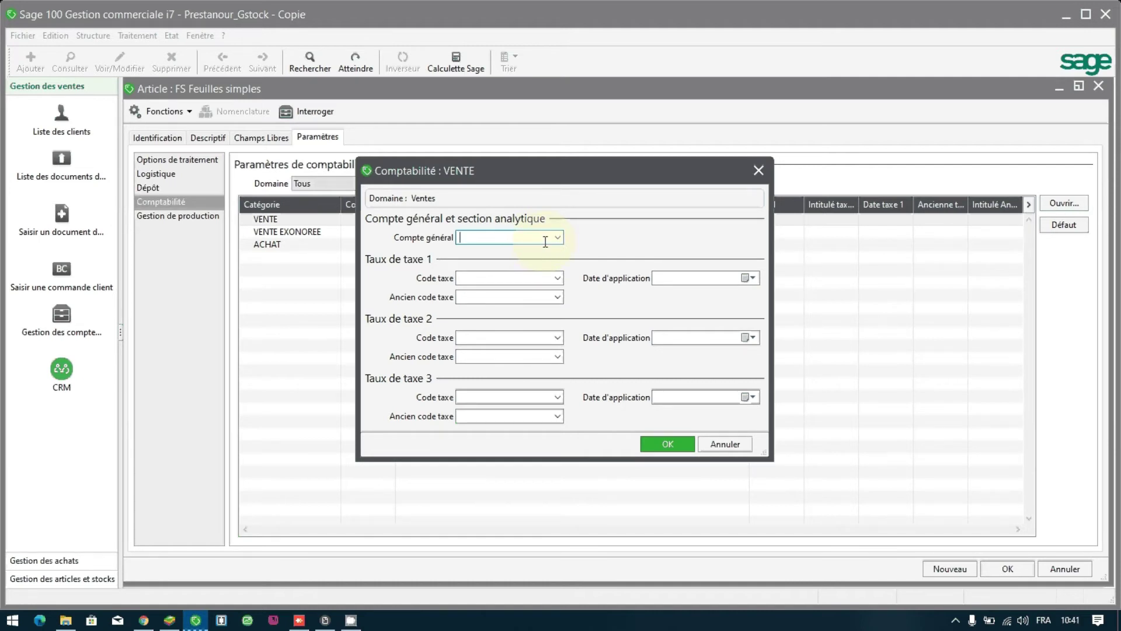
type("71")
left_click(558, 238)
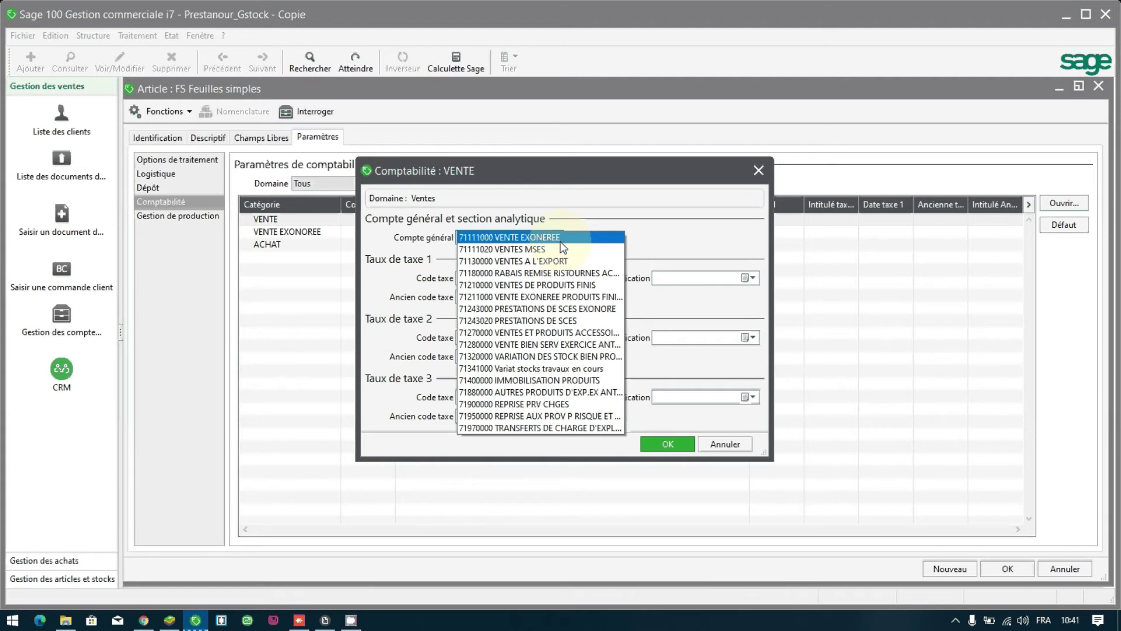
left_click(552, 250)
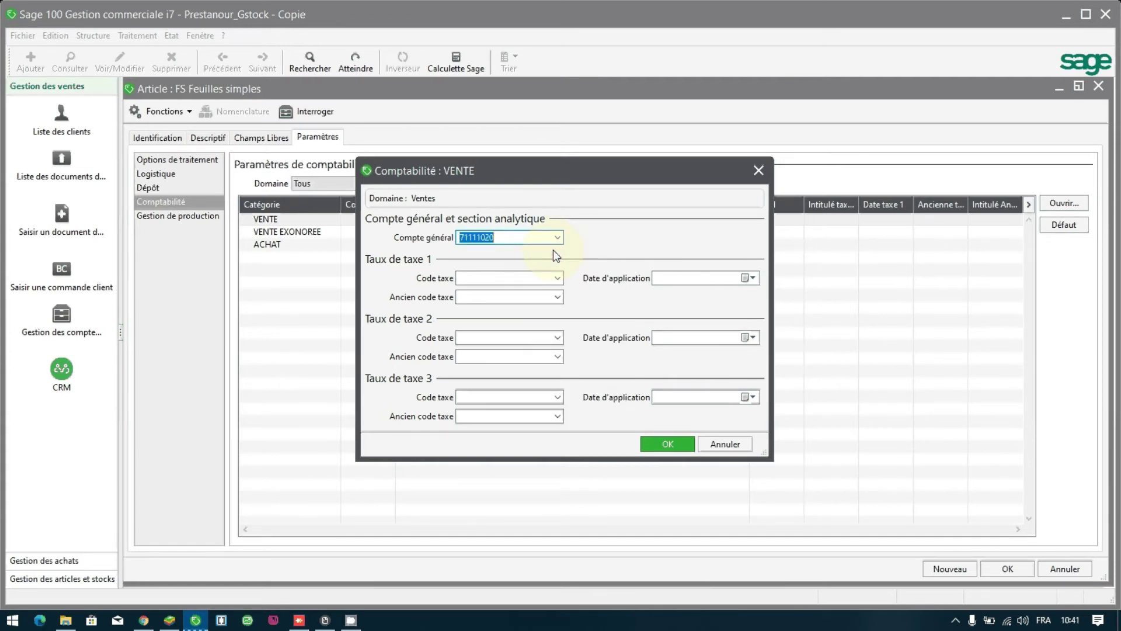
left_click(558, 279)
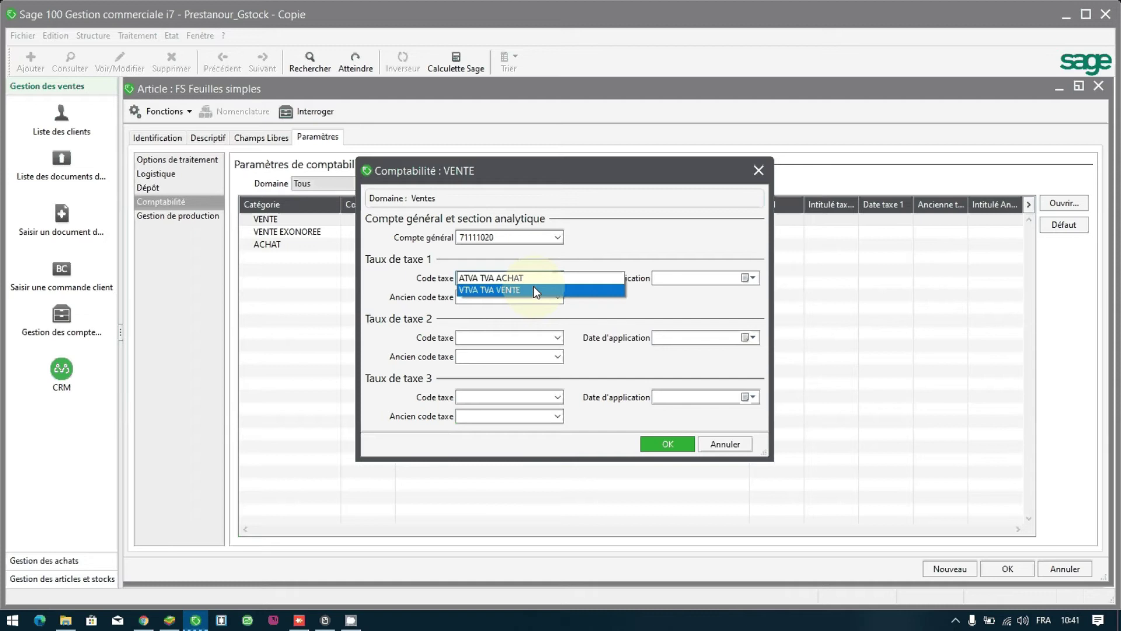
left_click(536, 290)
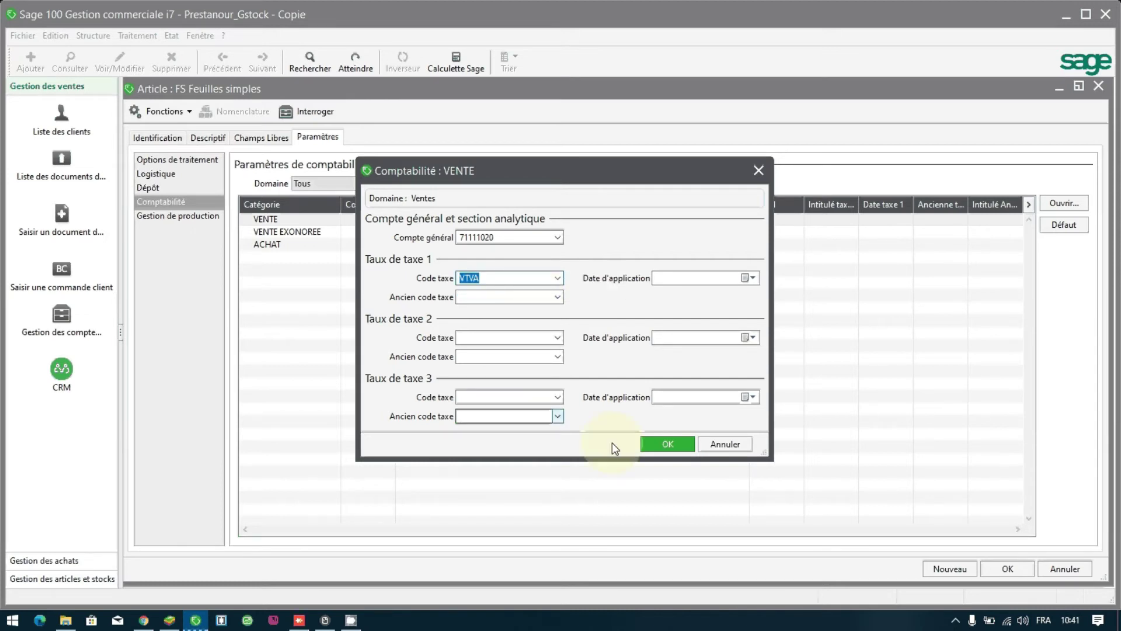
left_click(667, 444)
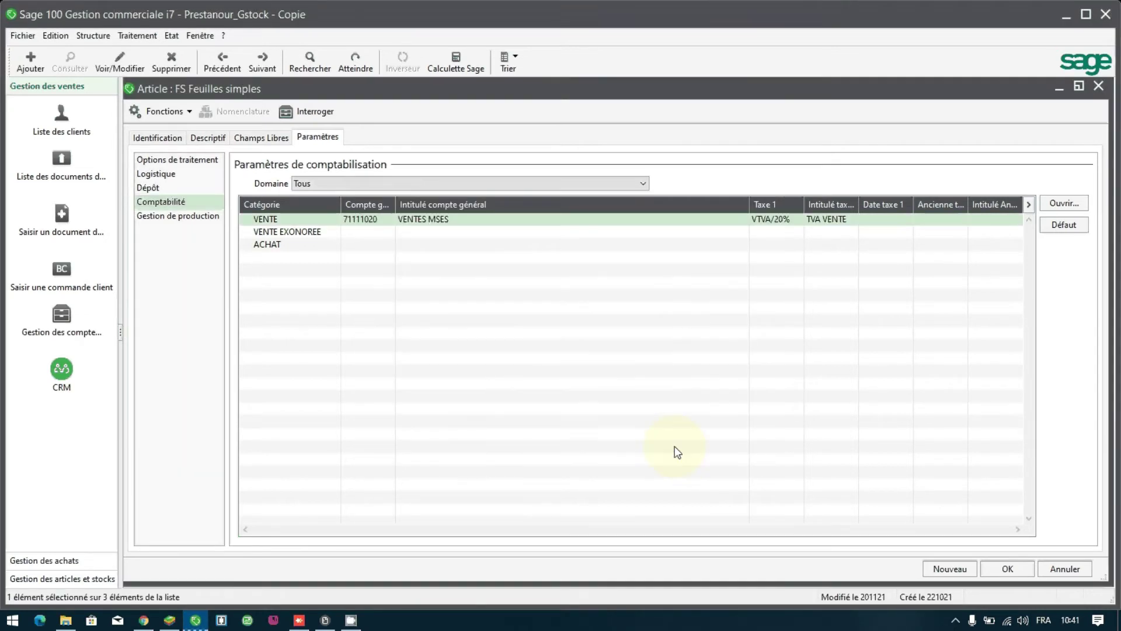
Step: Assign general account 61110000 and first tax code ATVA to the ACHAT category of the Feuilles simples article
double_click(355, 244)
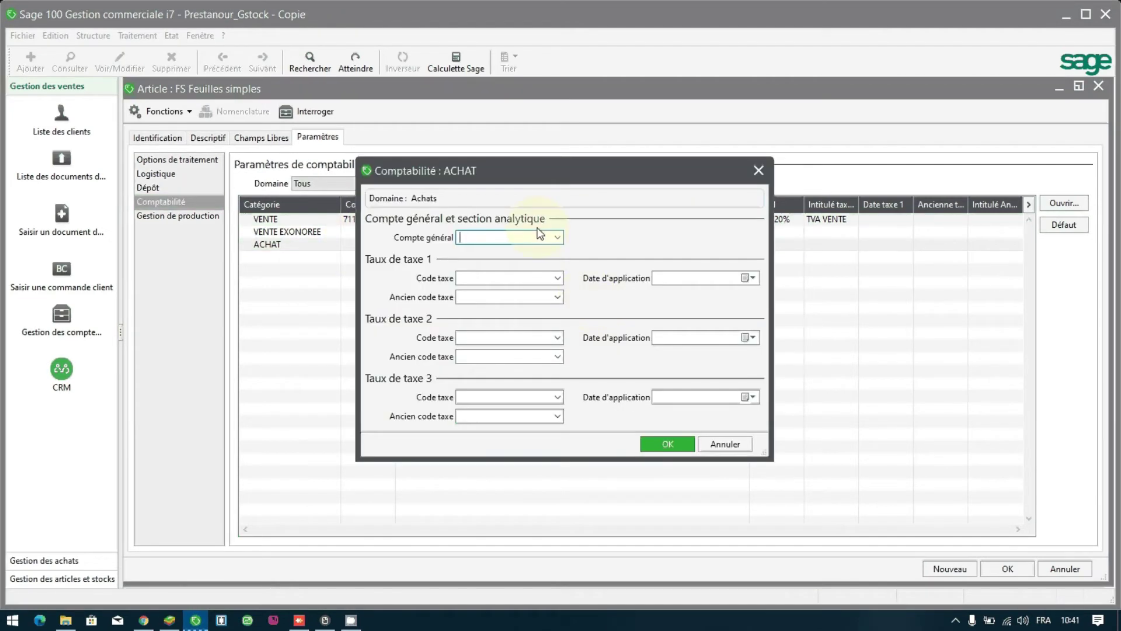
type("61")
left_click(559, 238)
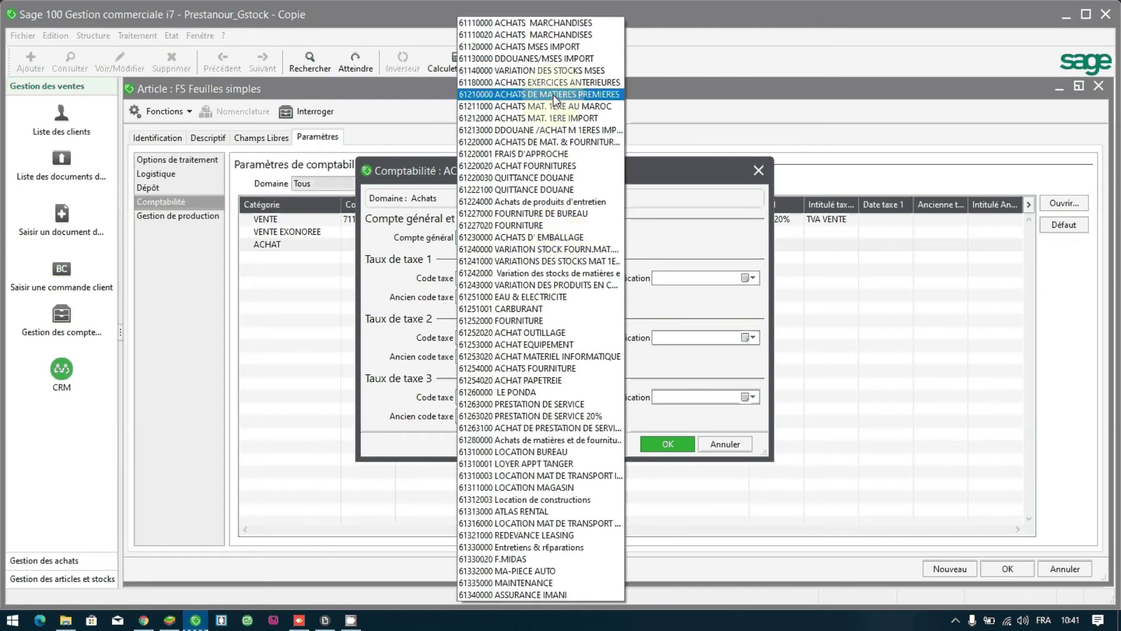
left_click(539, 23)
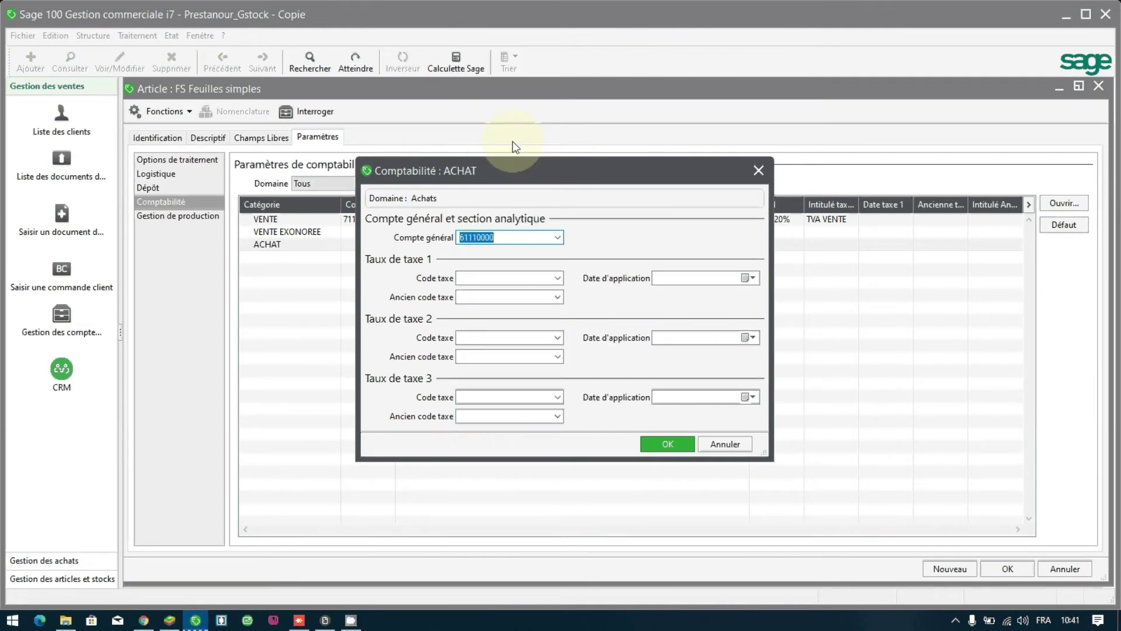
left_click(502, 276)
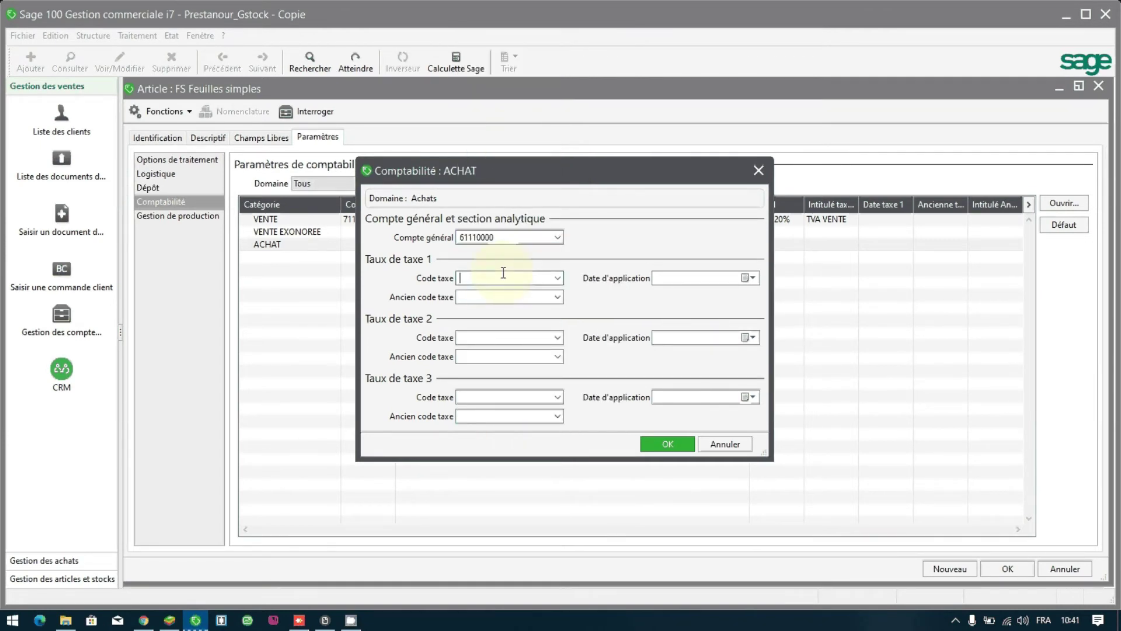
left_click(558, 280)
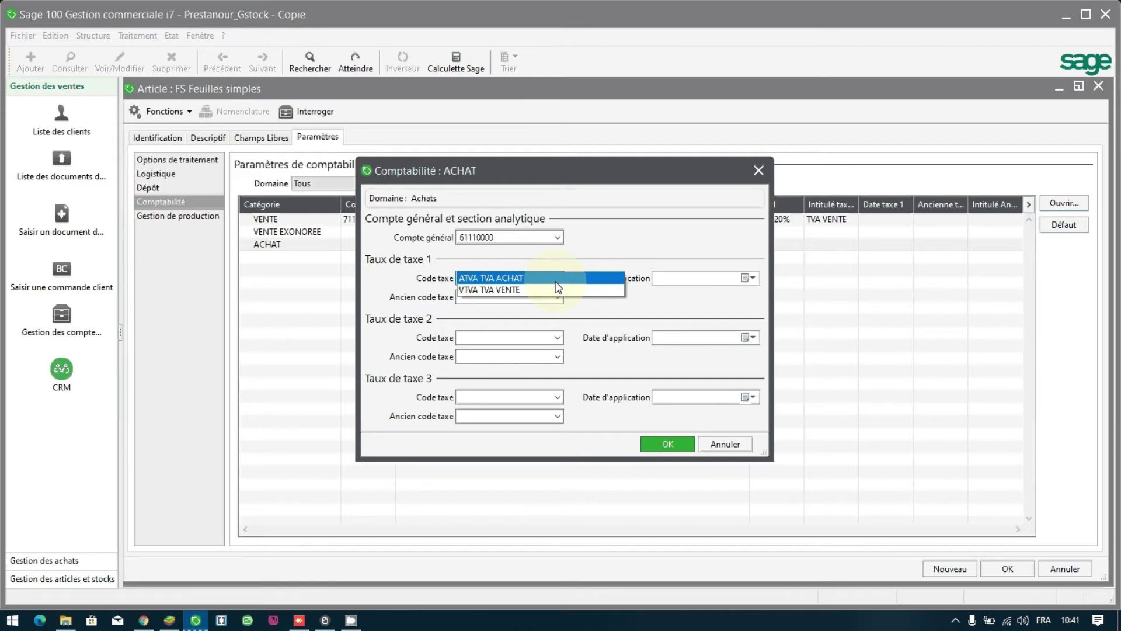
left_click(556, 281)
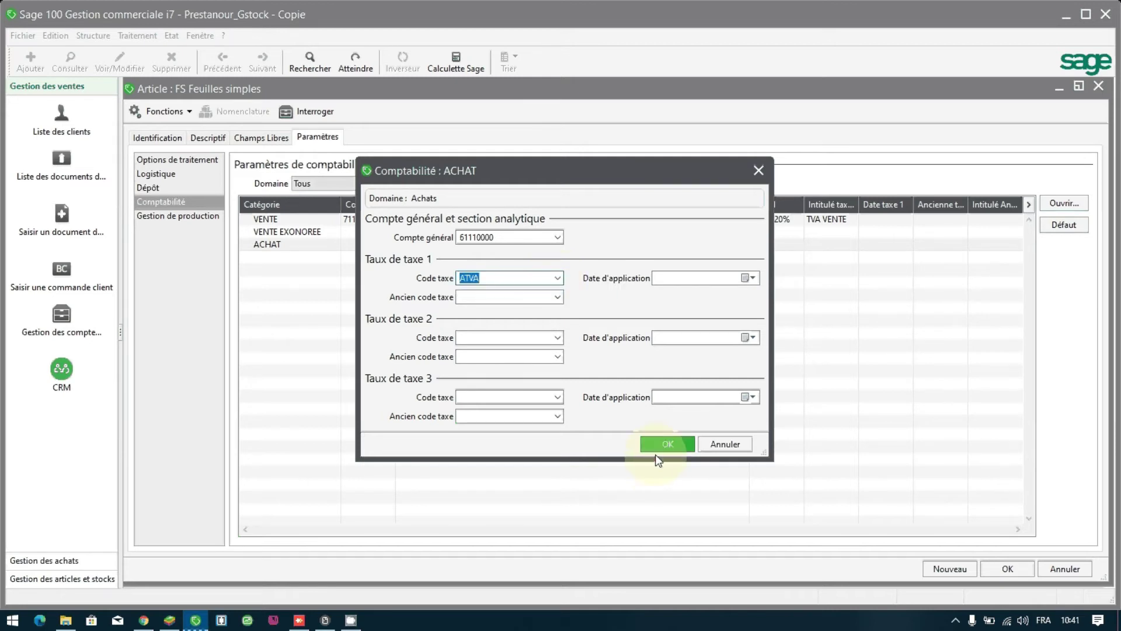
left_click(656, 447)
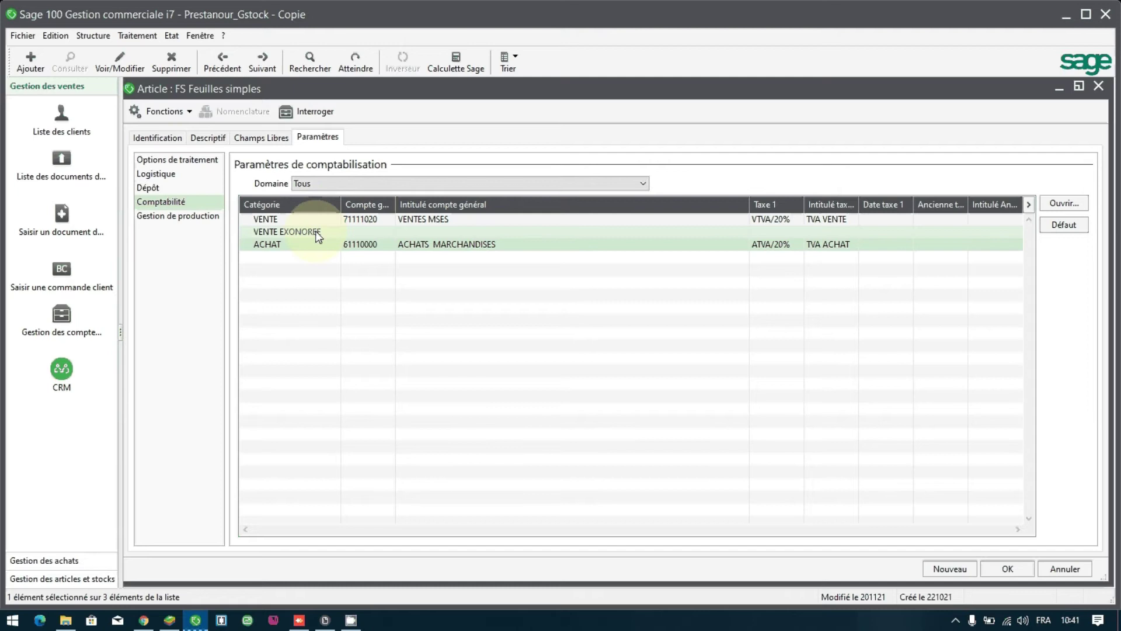
Step: Review the list of accounting categories defined in the company's accounting parameters, and leave the settings unchanged
left_click(23, 35)
left_click(75, 124)
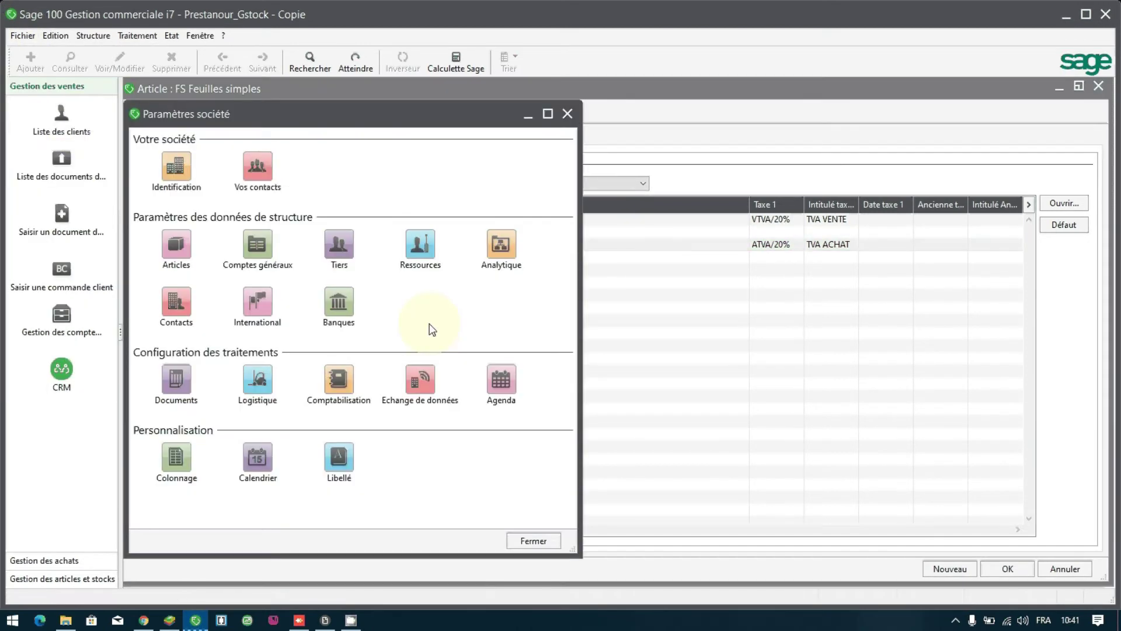
left_click(342, 377)
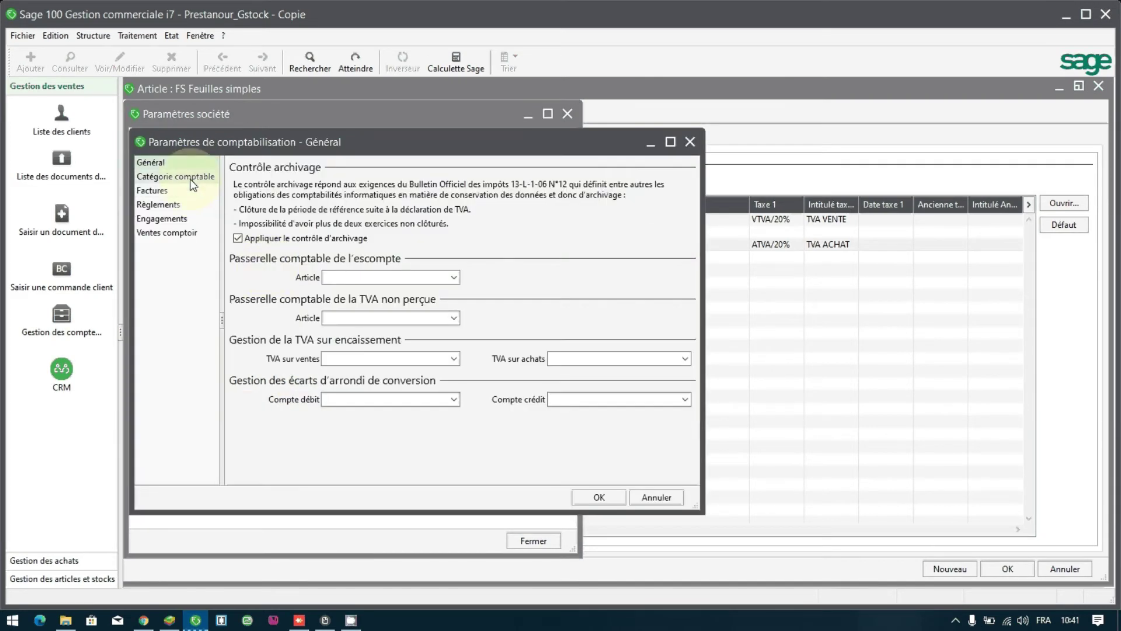
left_click(170, 177)
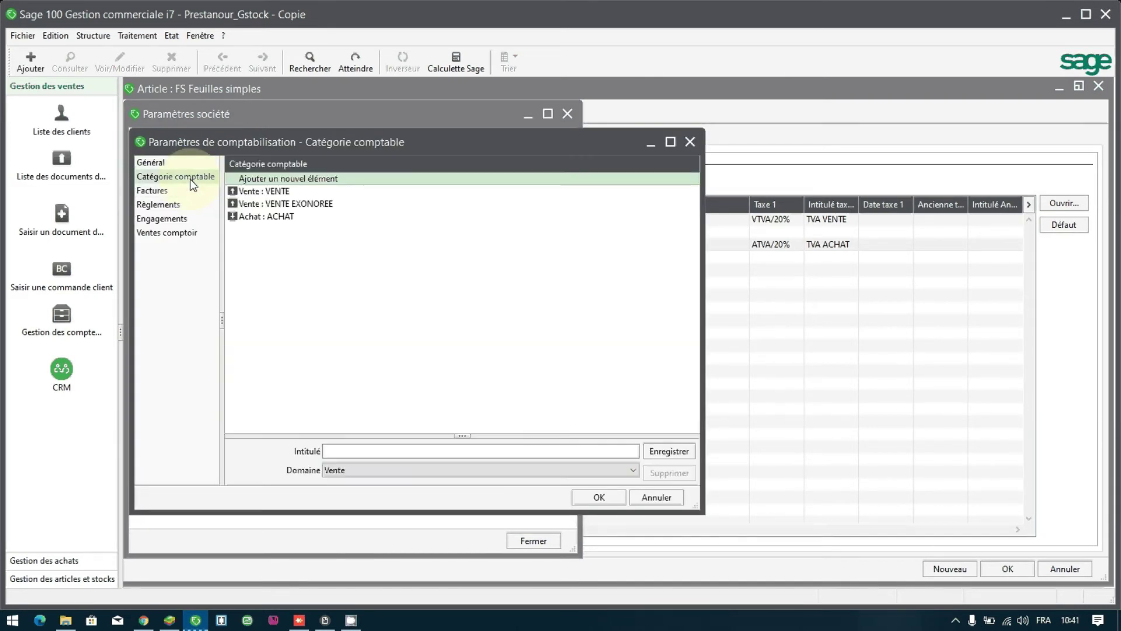
left_click(655, 497)
left_click(533, 541)
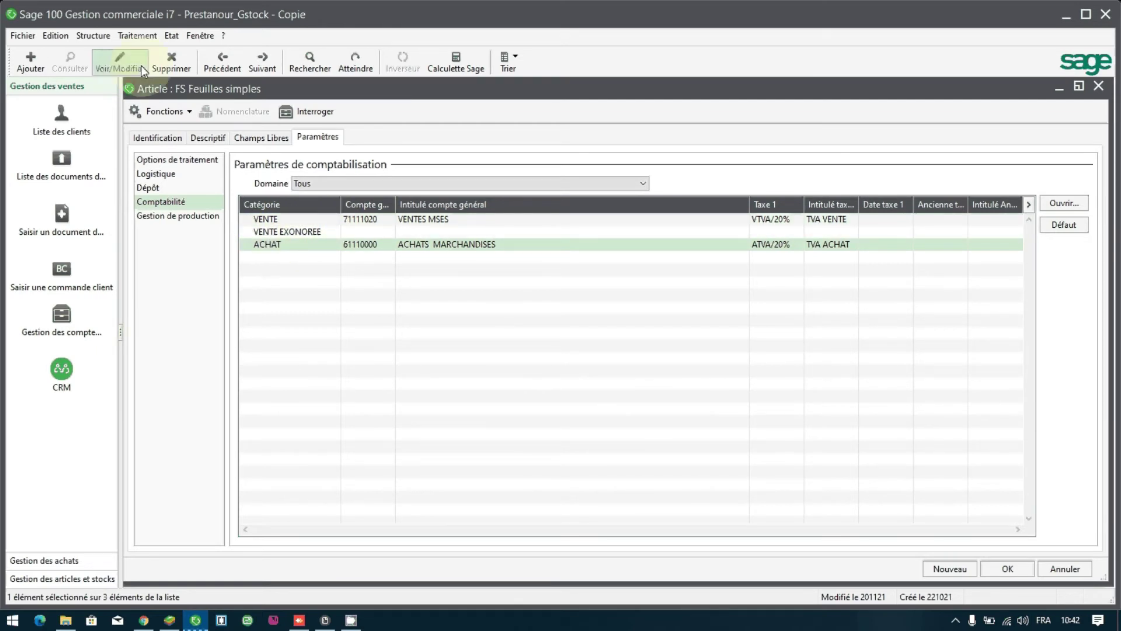
Step: Check the accounting category choices in the processing options of the CLIENT EN FRANCE record, and close the customer list
left_click(93, 36)
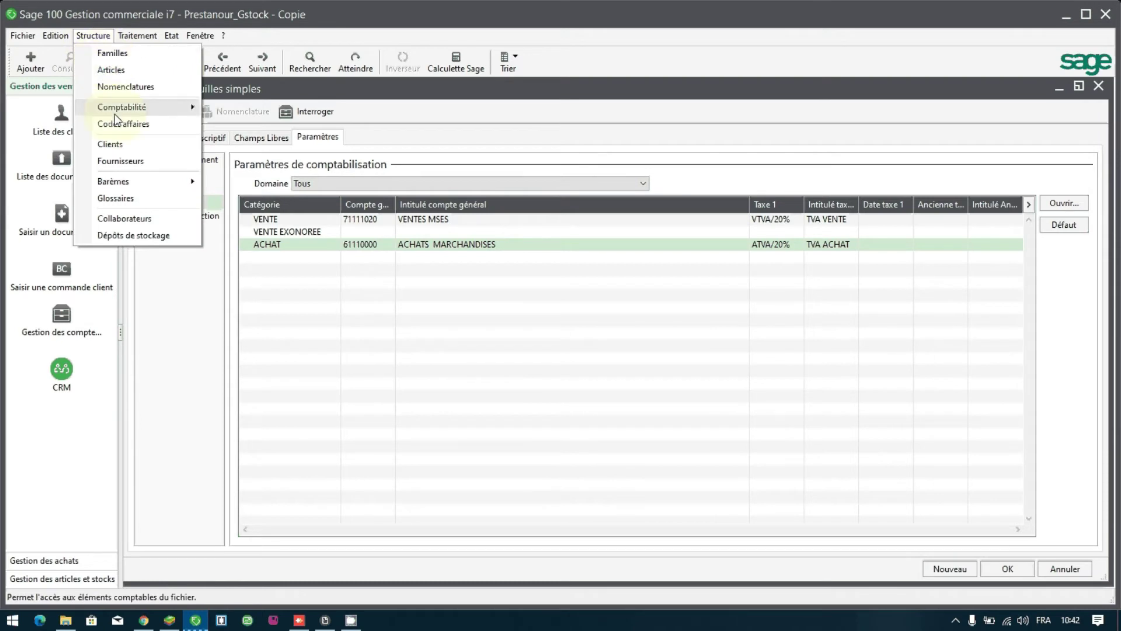
left_click(111, 143)
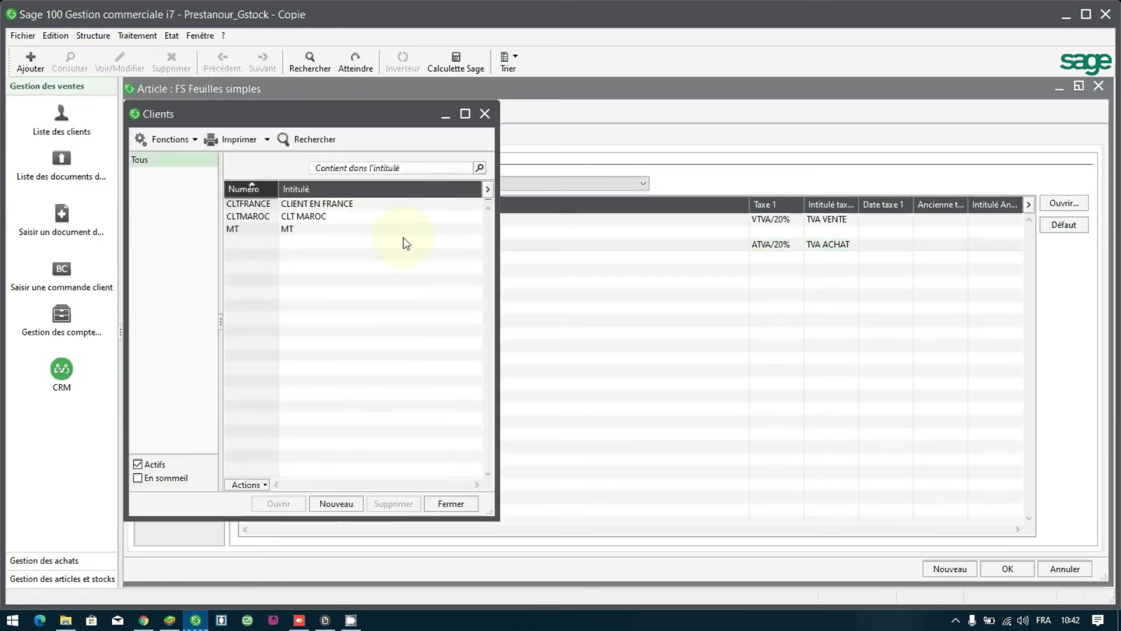
double_click(350, 205)
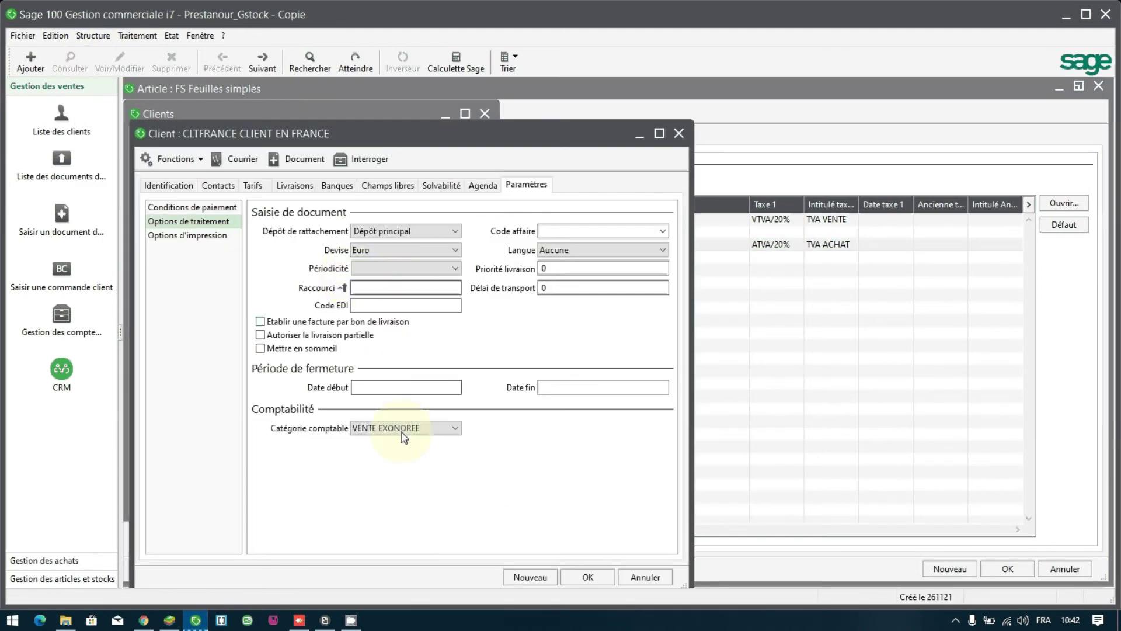
left_click(402, 429)
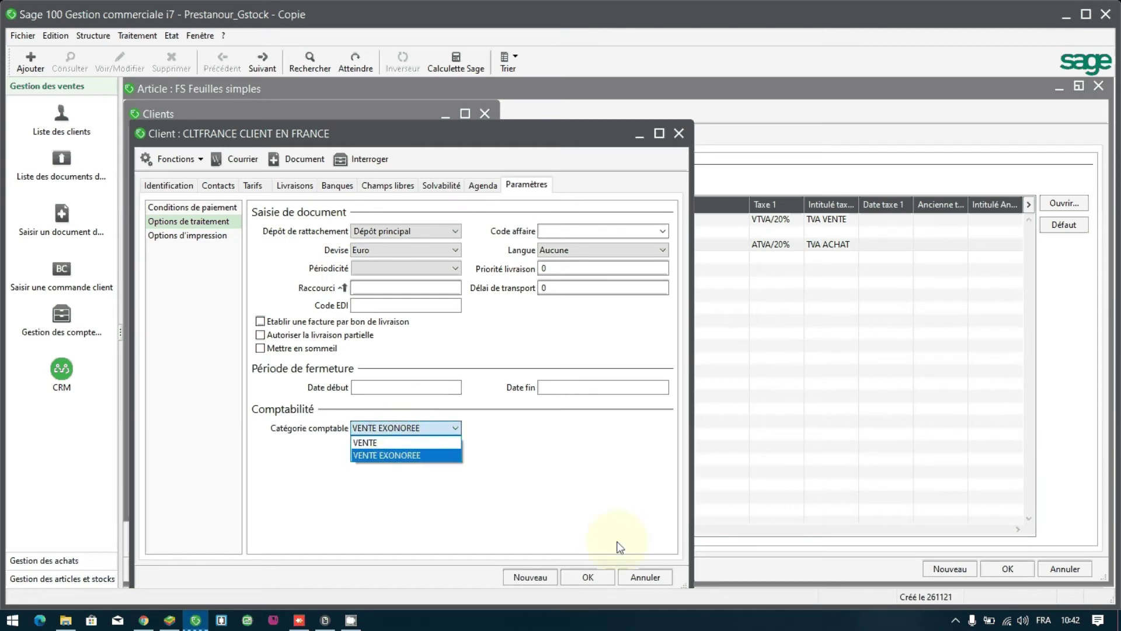
left_click(653, 578)
left_click(653, 578)
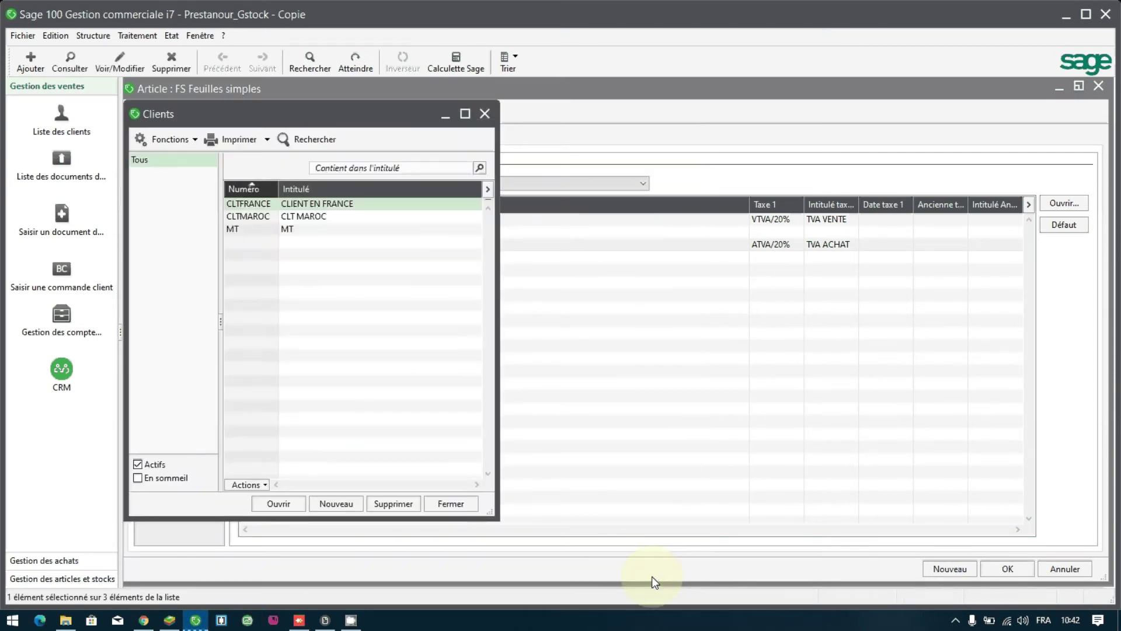
left_click(470, 506)
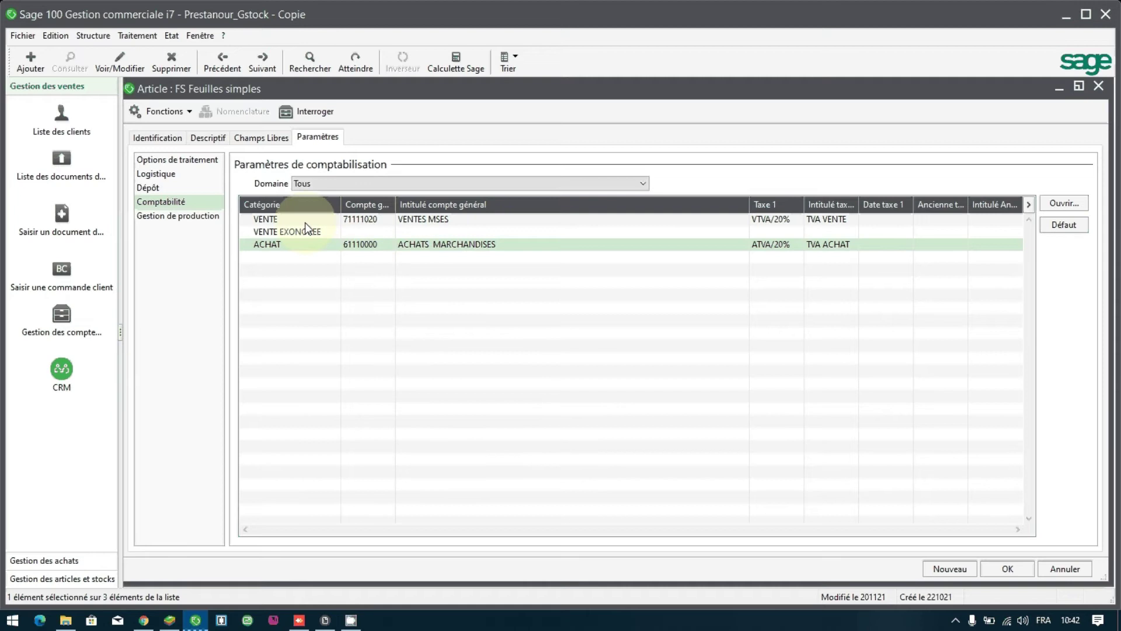
Step: Compare the VENTE, VENTE EXONOREE and ACHAT accounting lines of the Feuilles simples article
left_click(354, 221)
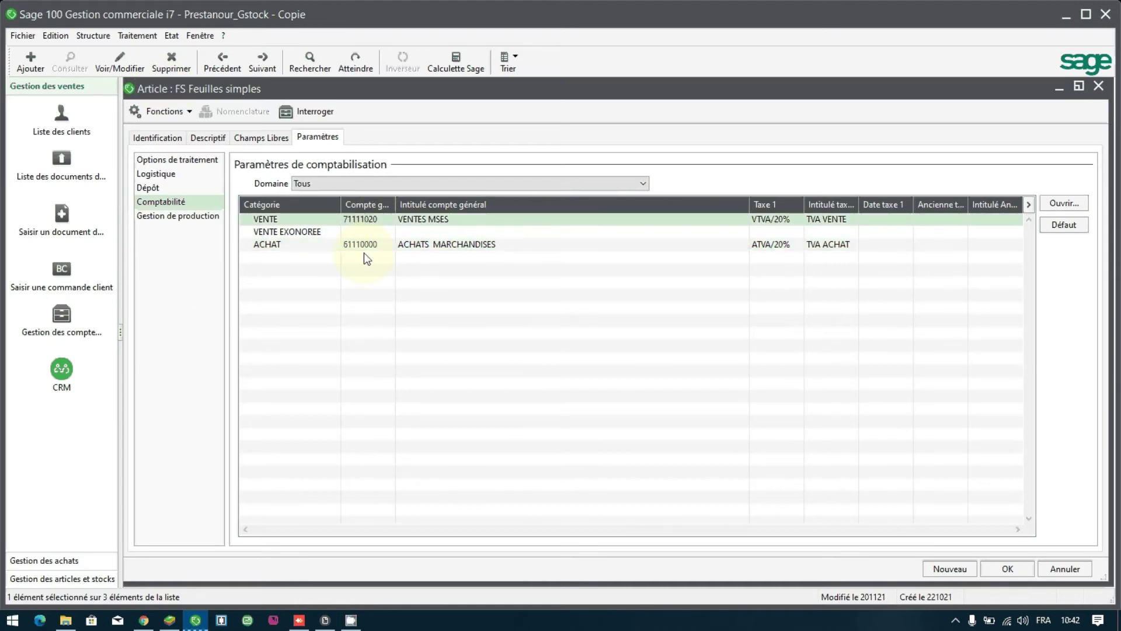
left_click(325, 231)
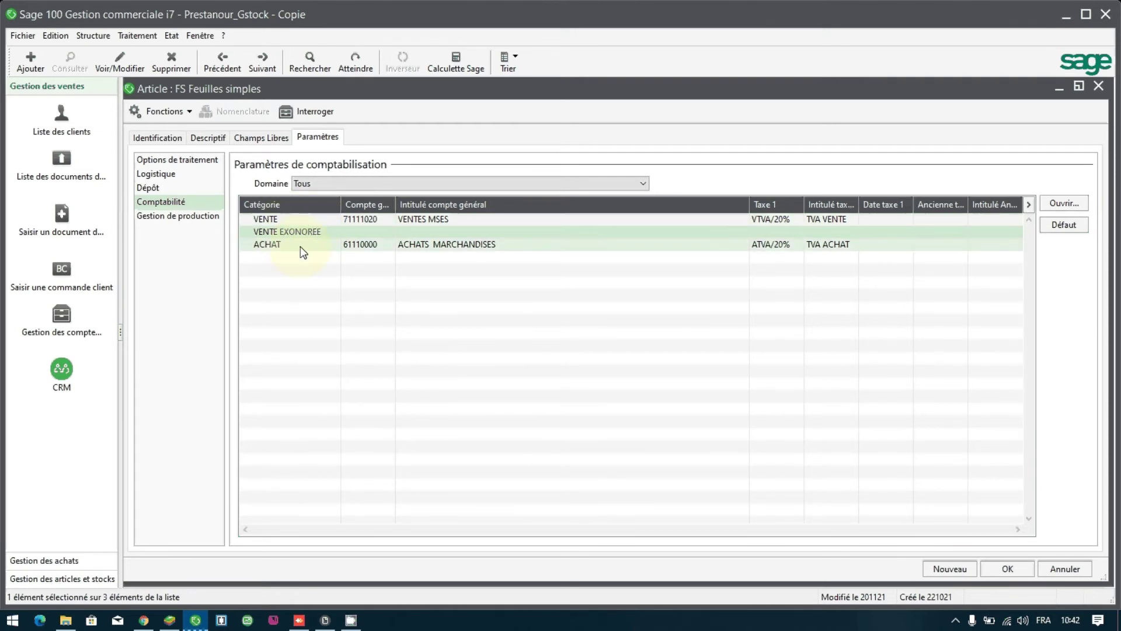
left_click(361, 219)
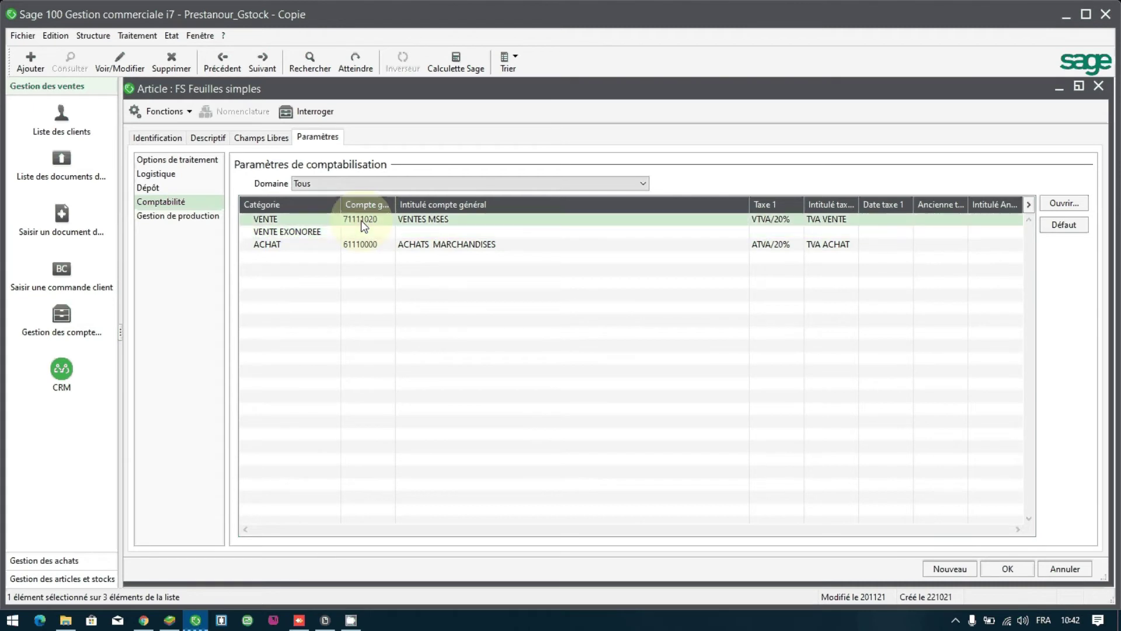
left_click(290, 234)
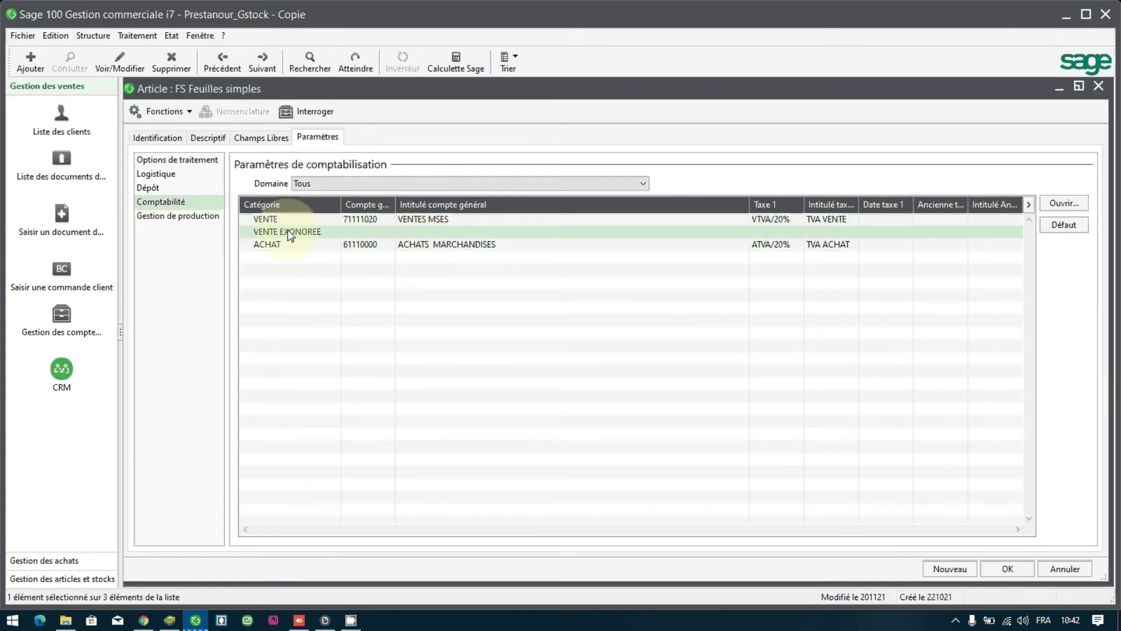
left_click(338, 245)
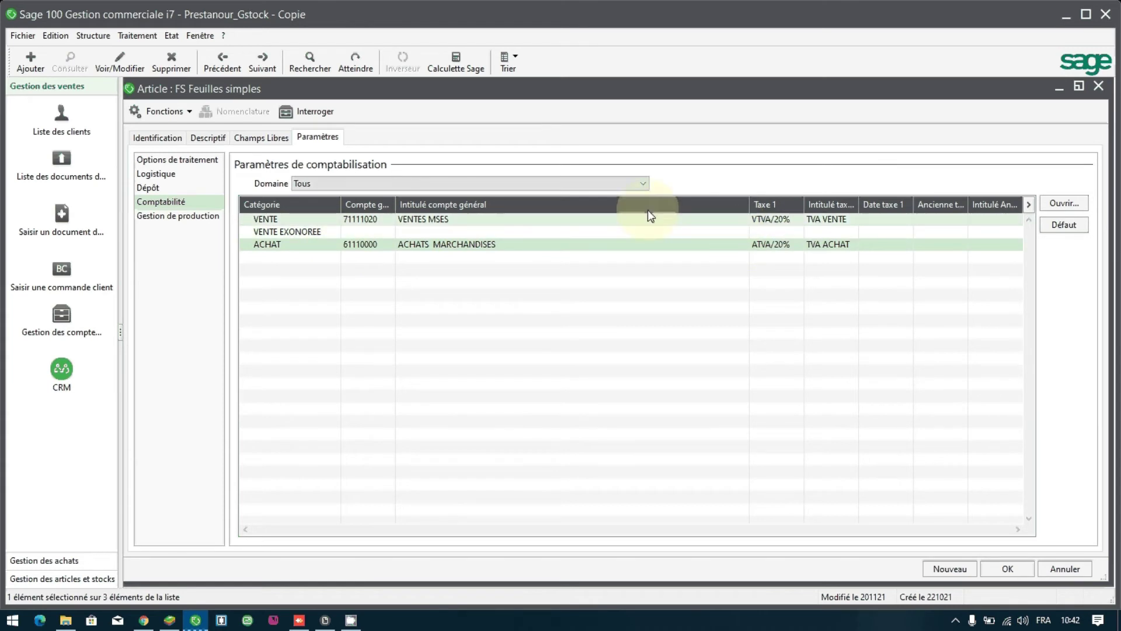
Step: Reopen the CLIENT EN FRANCE record to recheck its currency and accounting category, and cancel out of it
left_click(91, 35)
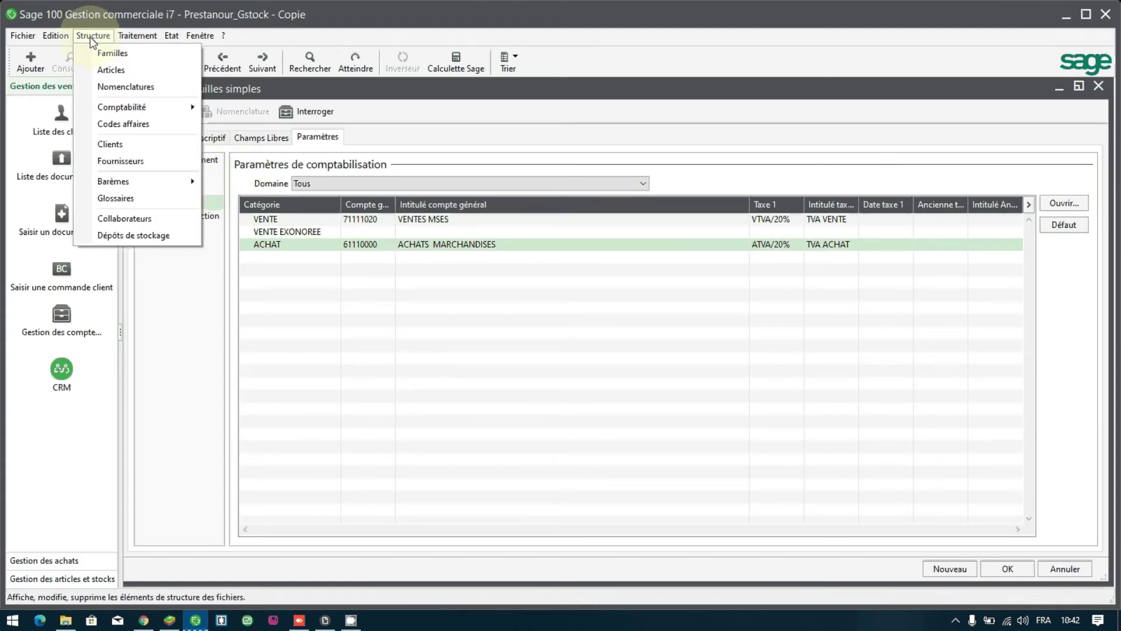
left_click(122, 143)
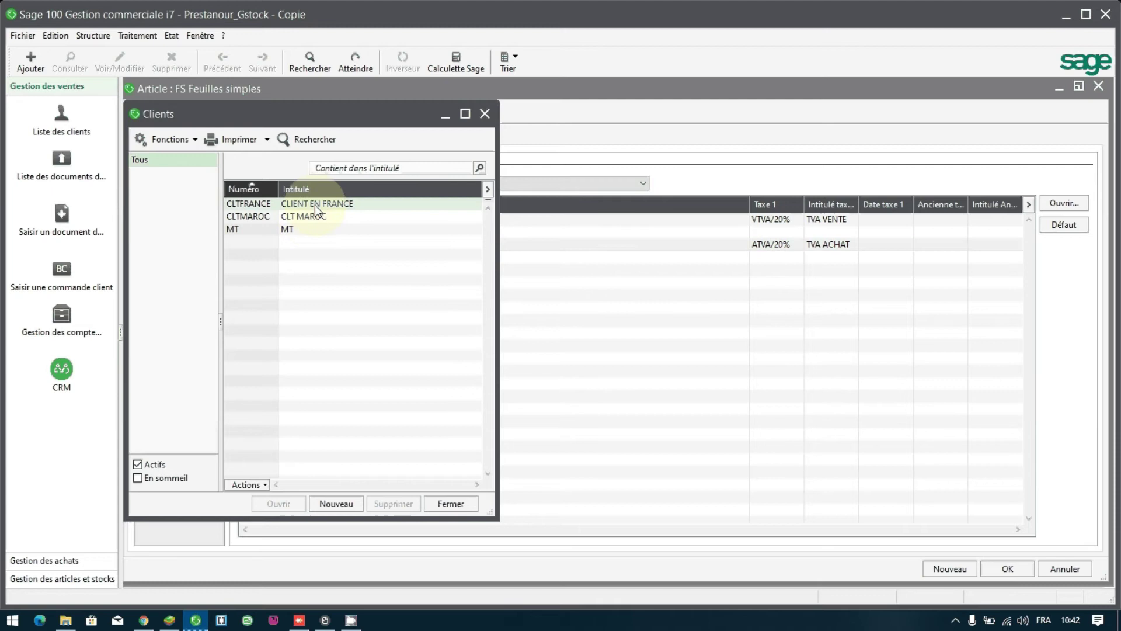
double_click(315, 204)
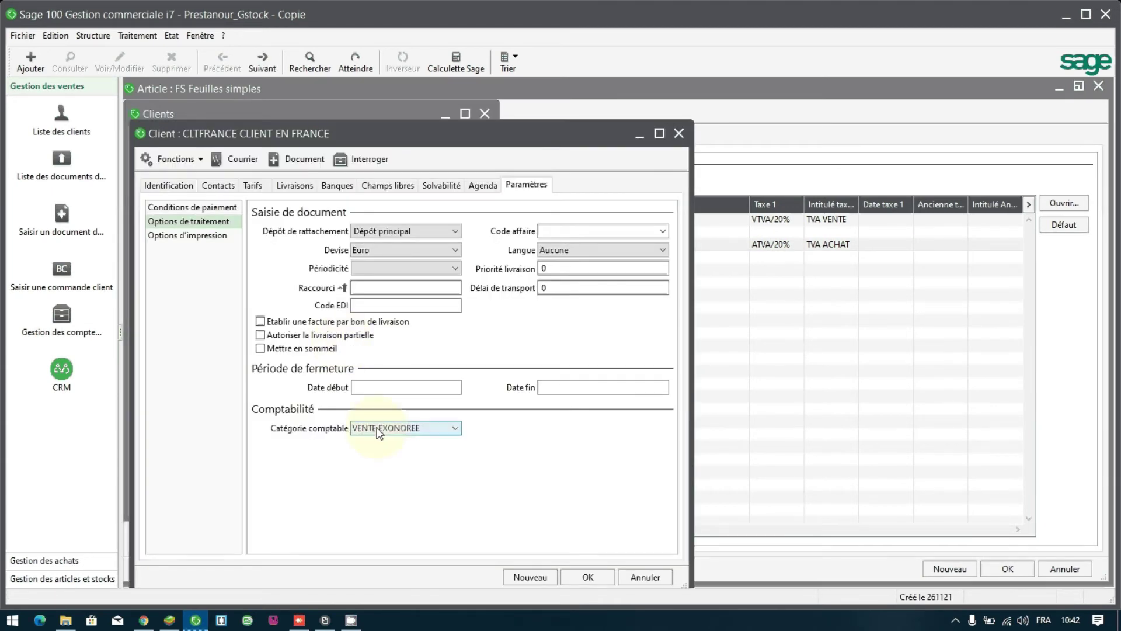
left_click(376, 430)
left_click(377, 429)
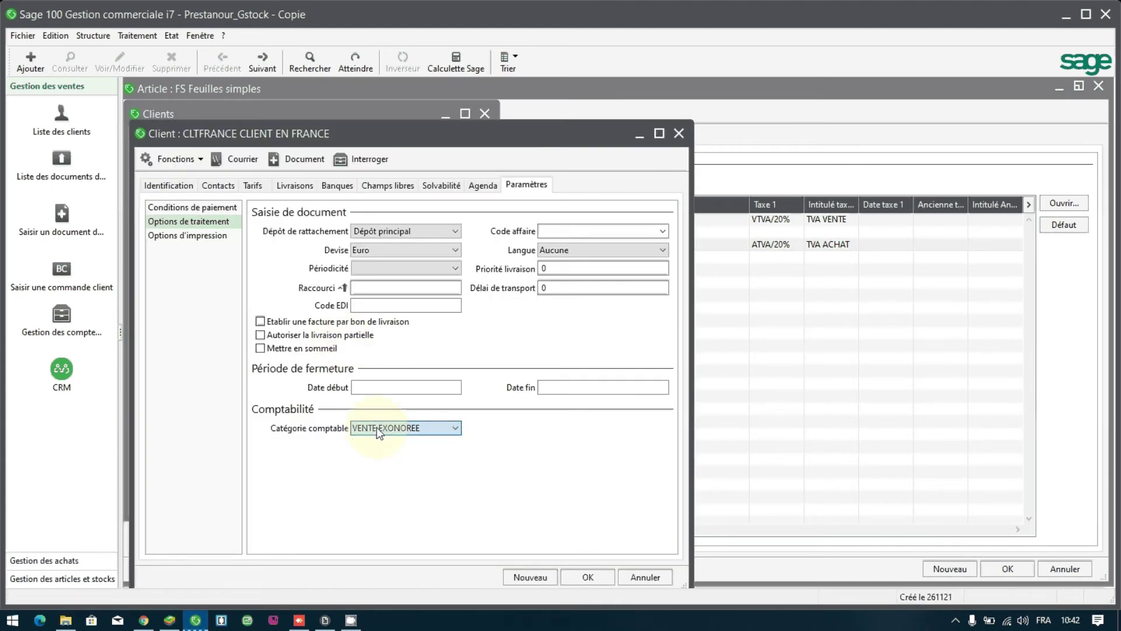
left_click(654, 576)
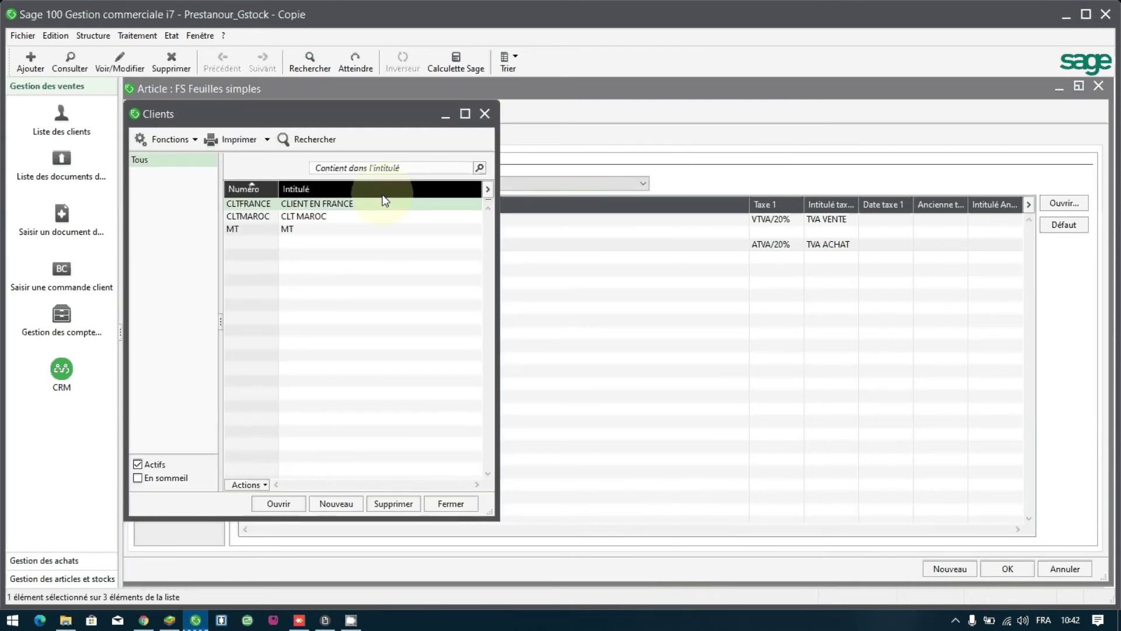
Step: View the currency and accounting category of the CLT MAROC customer, and close its record and the customer list
double_click(354, 217)
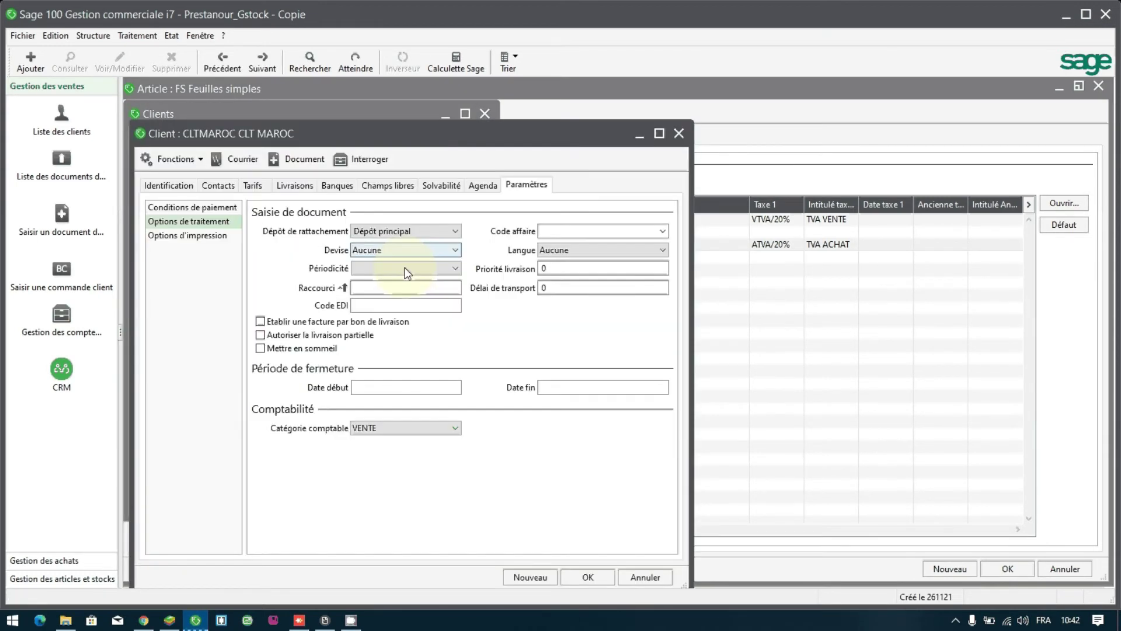
left_click(580, 576)
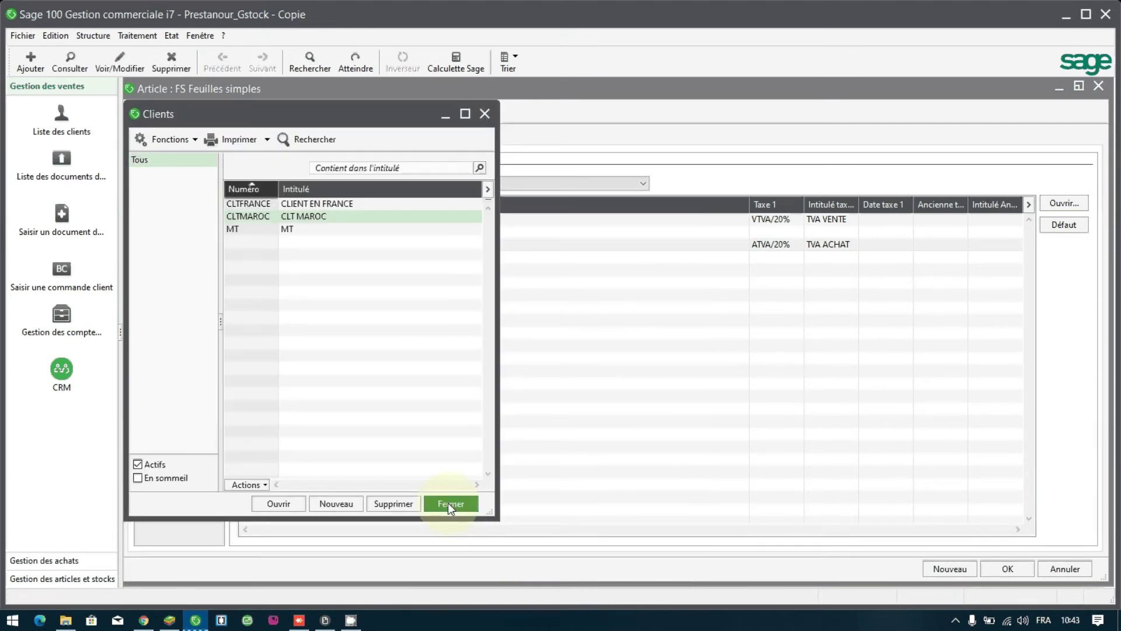
left_click(447, 503)
Step: Save the accounting settings of the Feuilles simples article and close its record
left_click(510, 220)
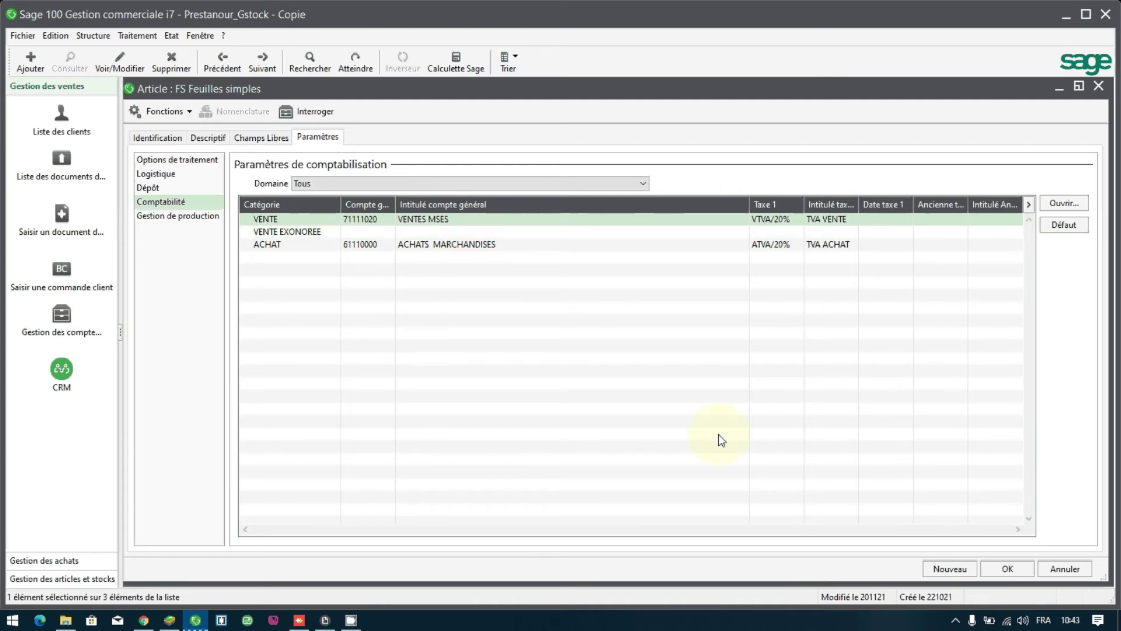
left_click(1008, 570)
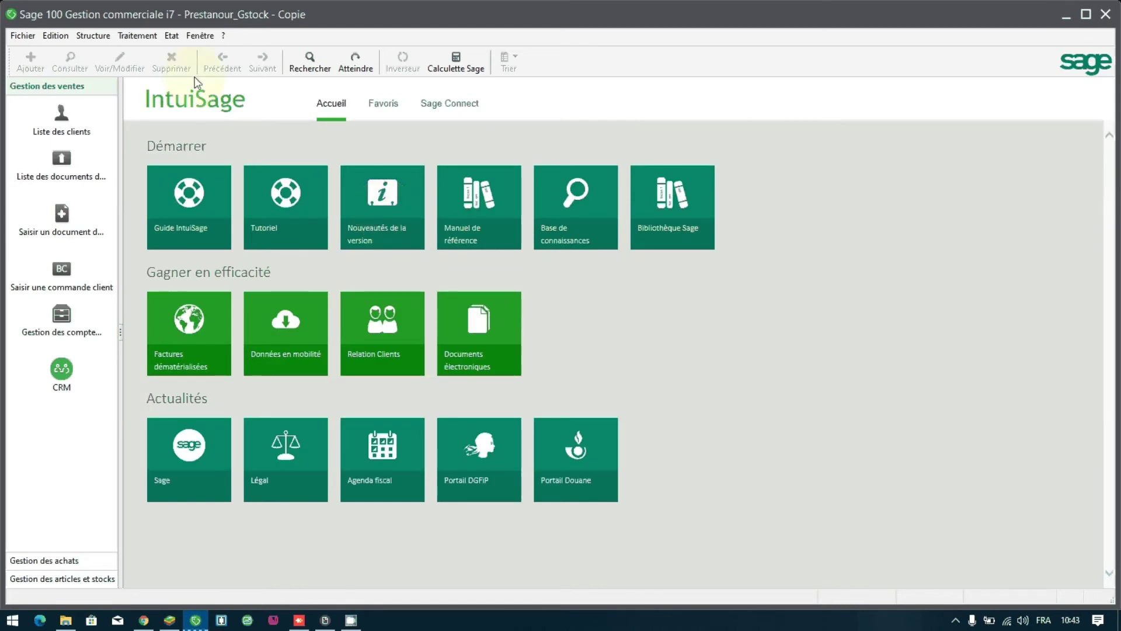
Step: Create a new sales document of type Facture in a maximized window and assign it to CLIENT EN FRANCE
left_click(141, 39)
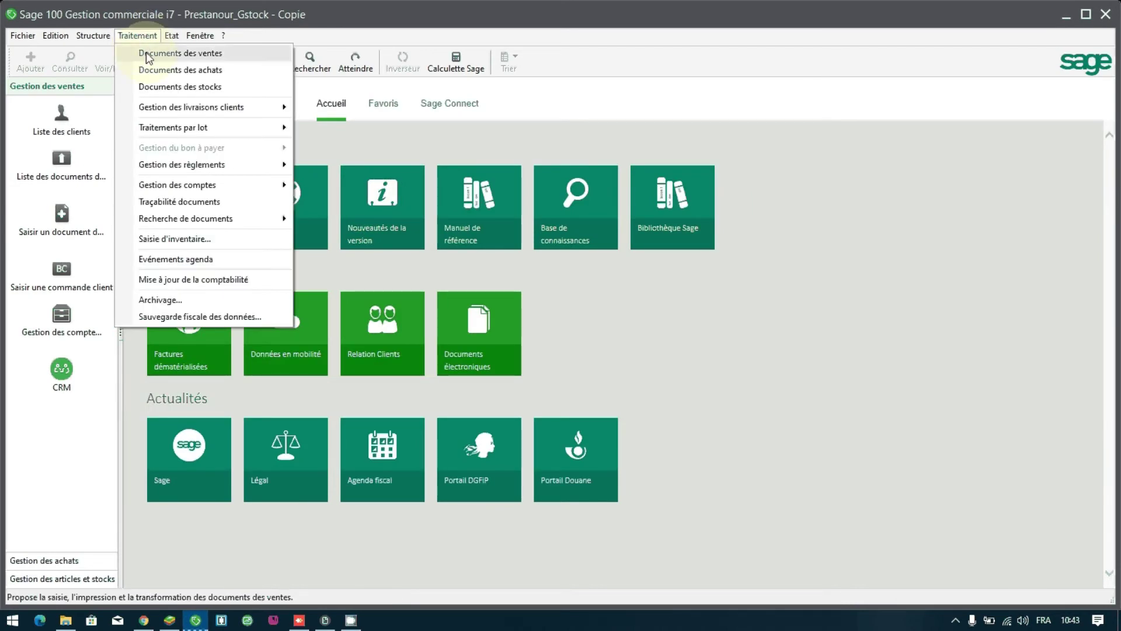
left_click(147, 53)
double_click(300, 108)
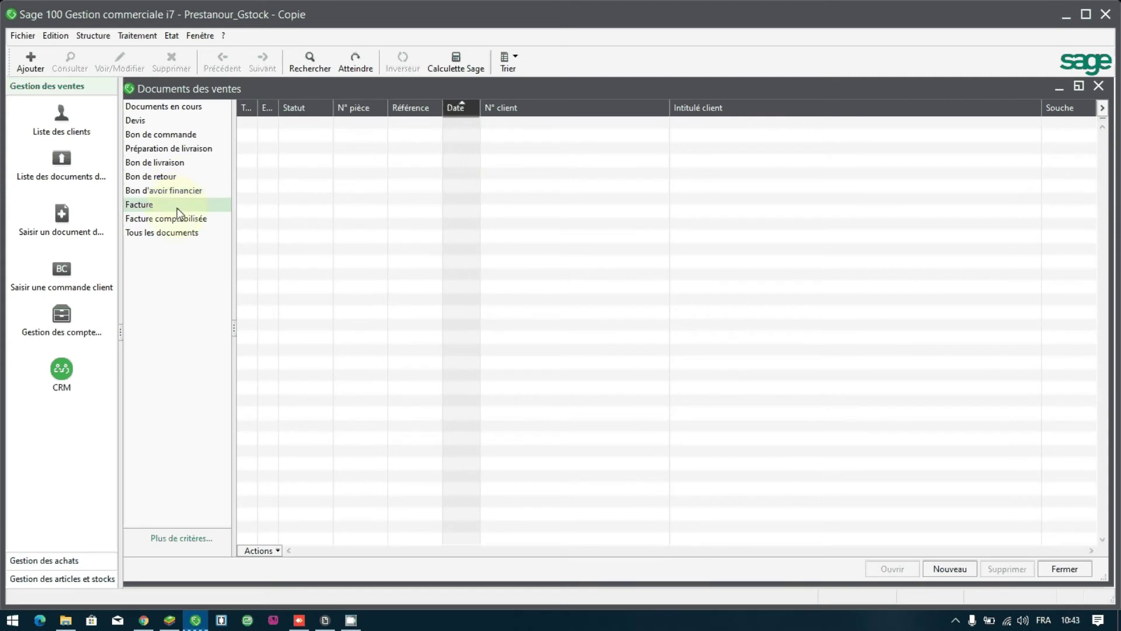
left_click(32, 59)
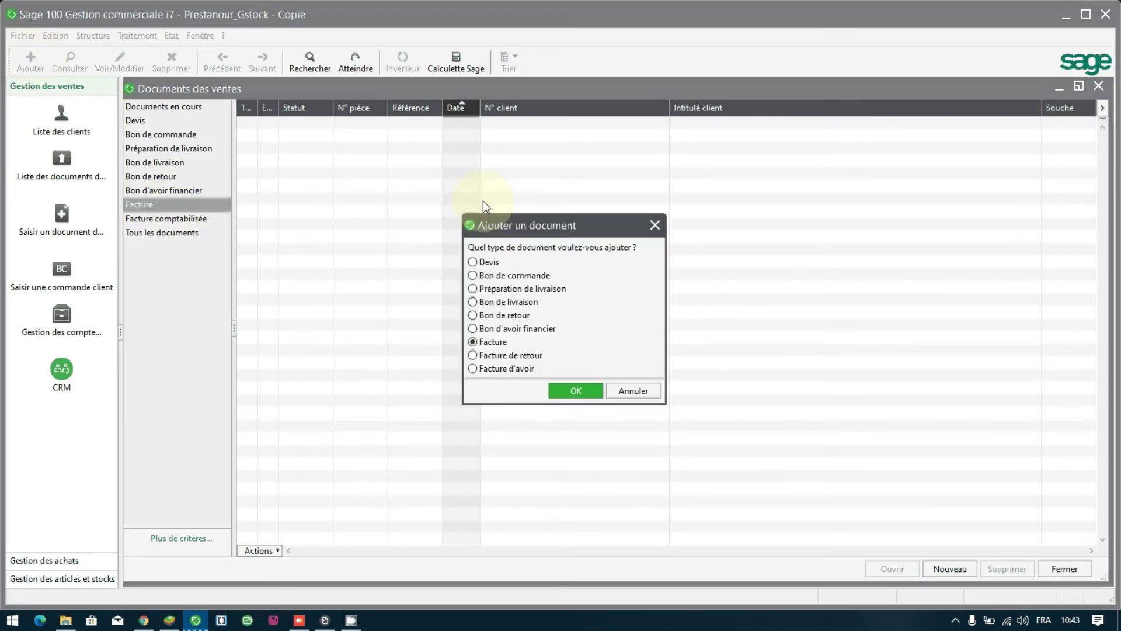
left_click(564, 390)
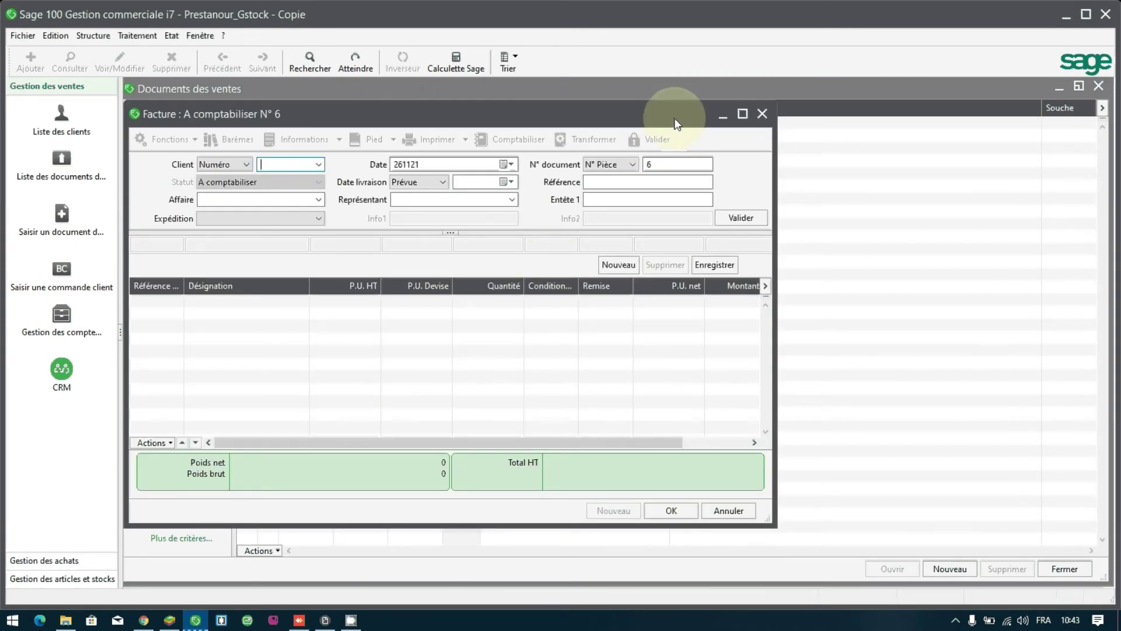
double_click(674, 117)
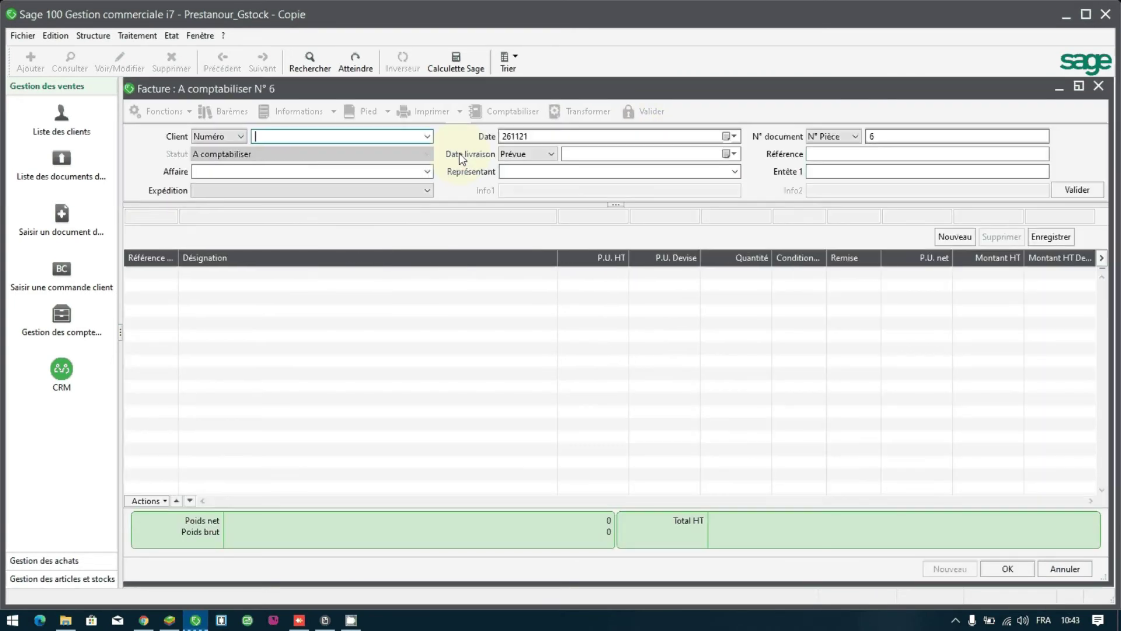
left_click(427, 137)
left_click(402, 138)
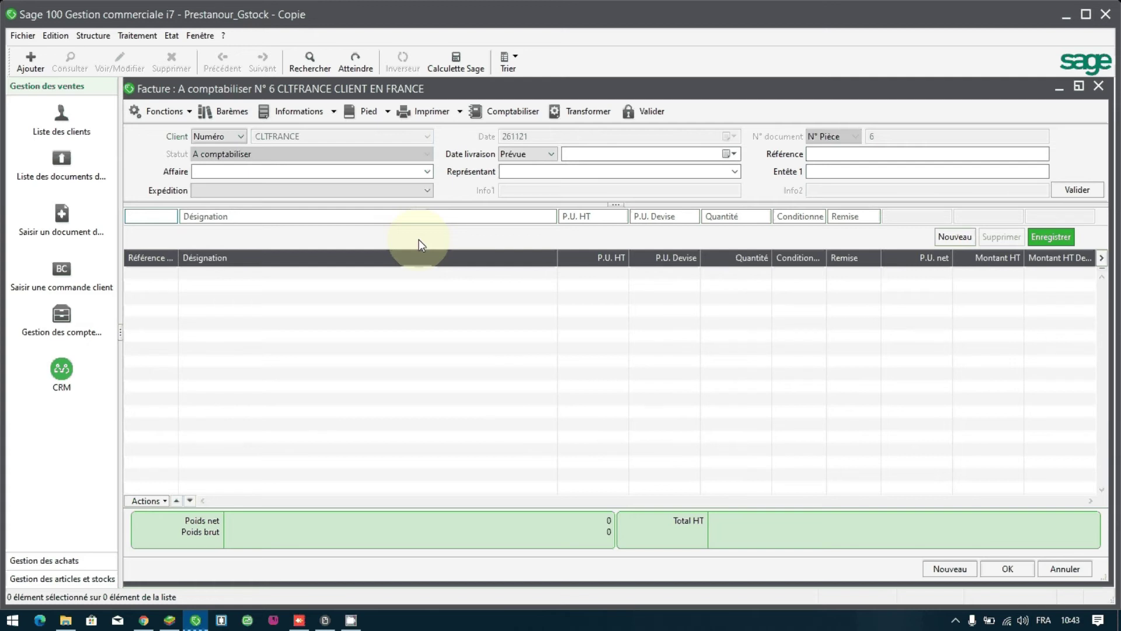
Step: Add an invoice line for article FS Feuilles simples with a foreign-currency unit price of 400
type("C")
key("Tab")
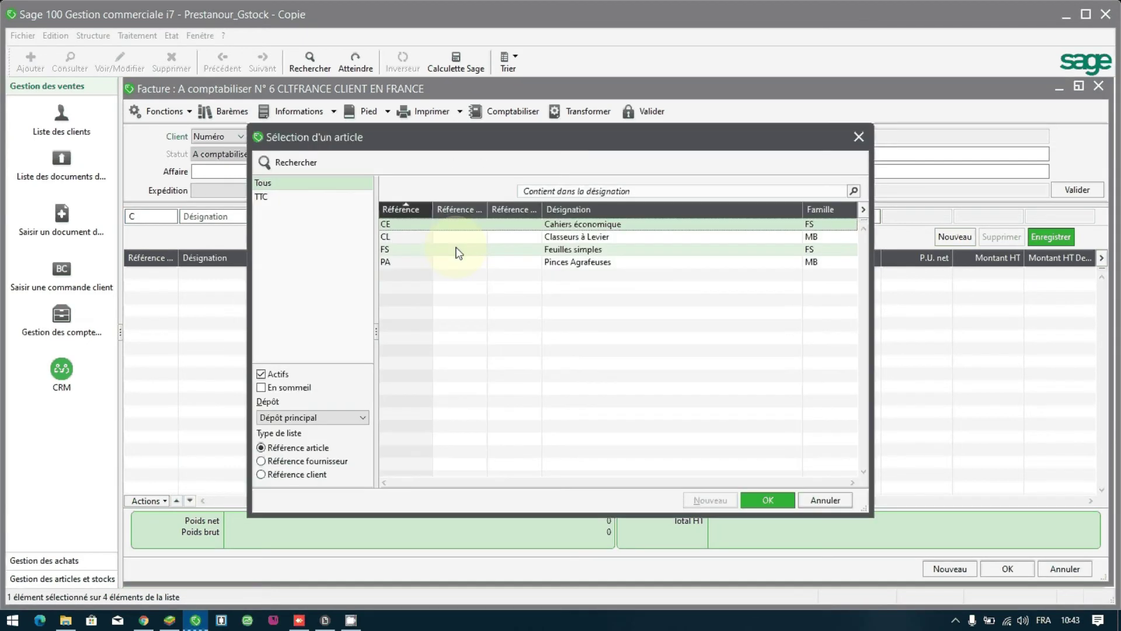
double_click(455, 249)
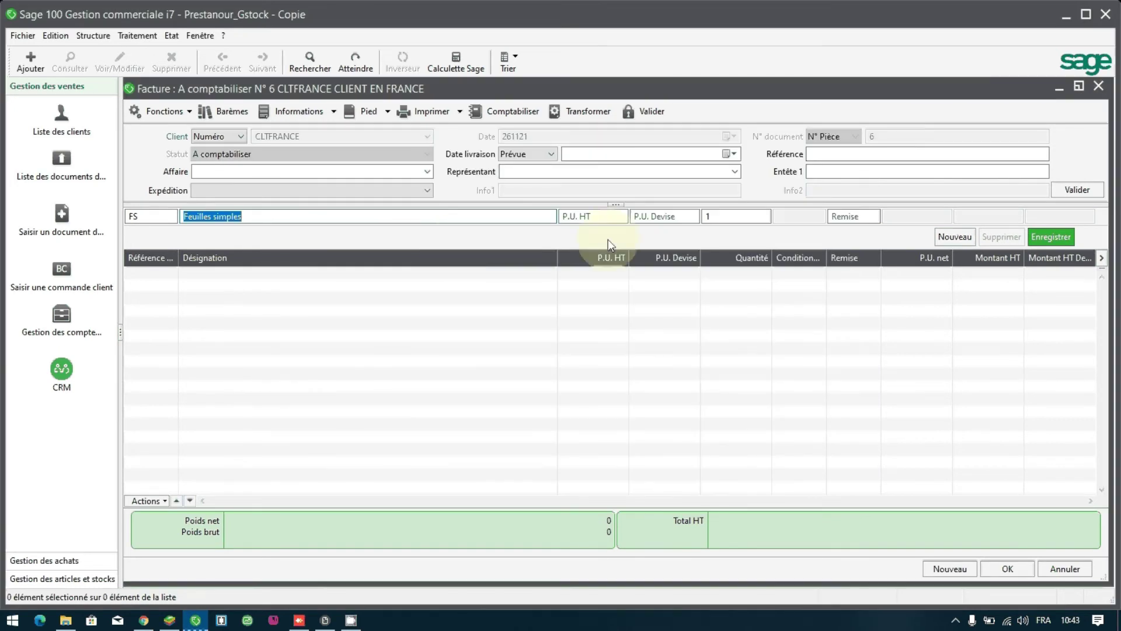
left_click(658, 218)
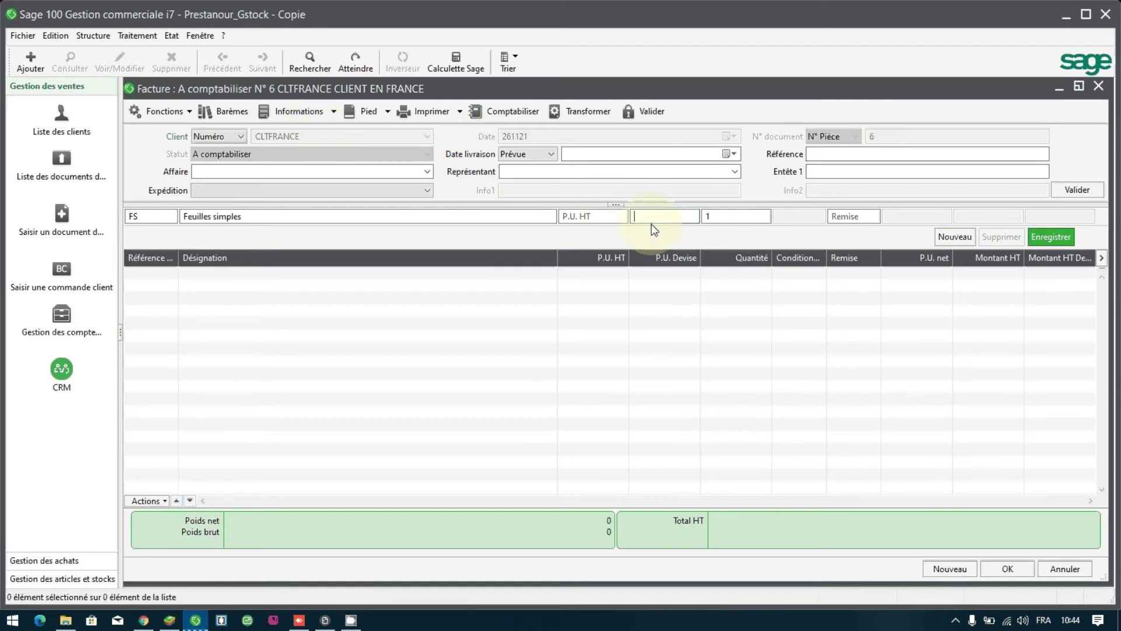
type("400")
key("Return")
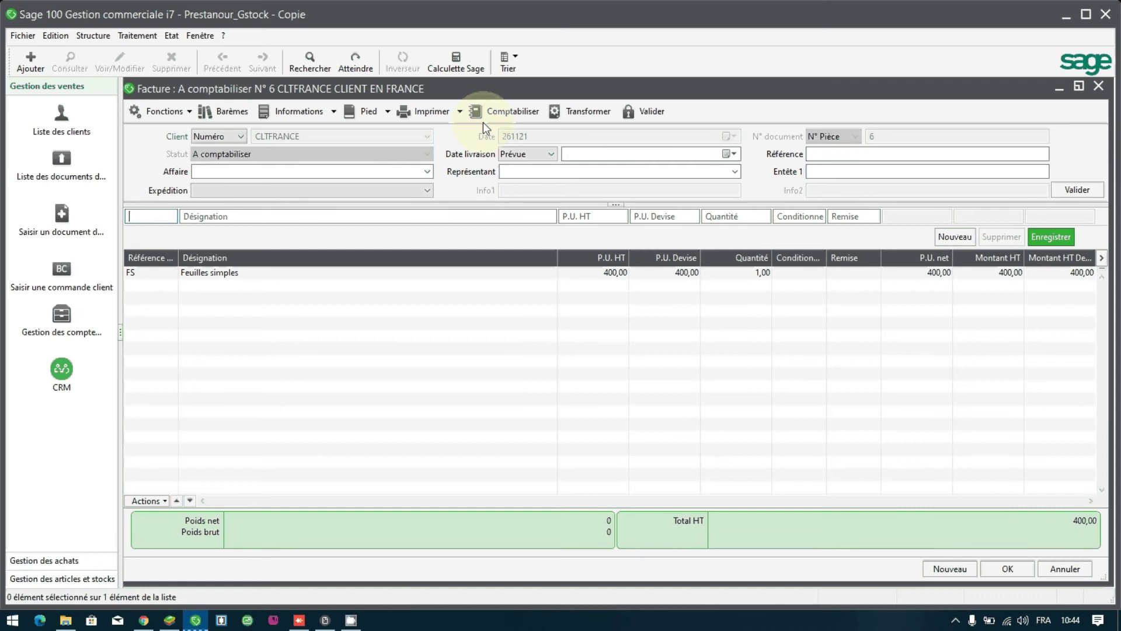
Step: Preview the invoice with the FACTURE_EN_EURO print model, examine its lines and amount in words up close, and close the preview
left_click(412, 116)
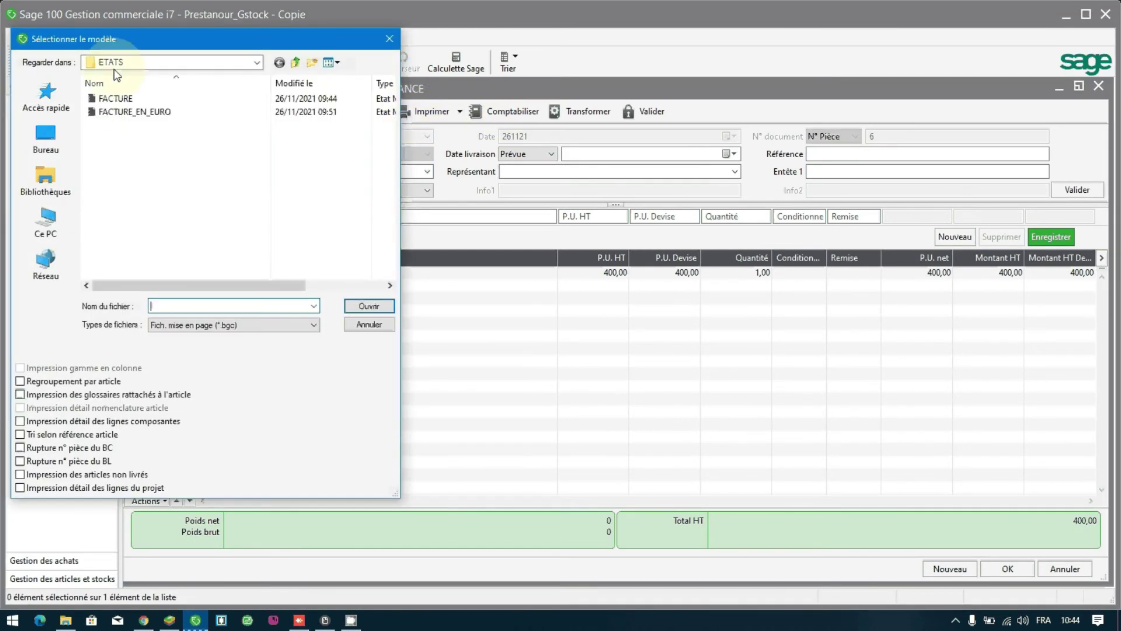
double_click(124, 111)
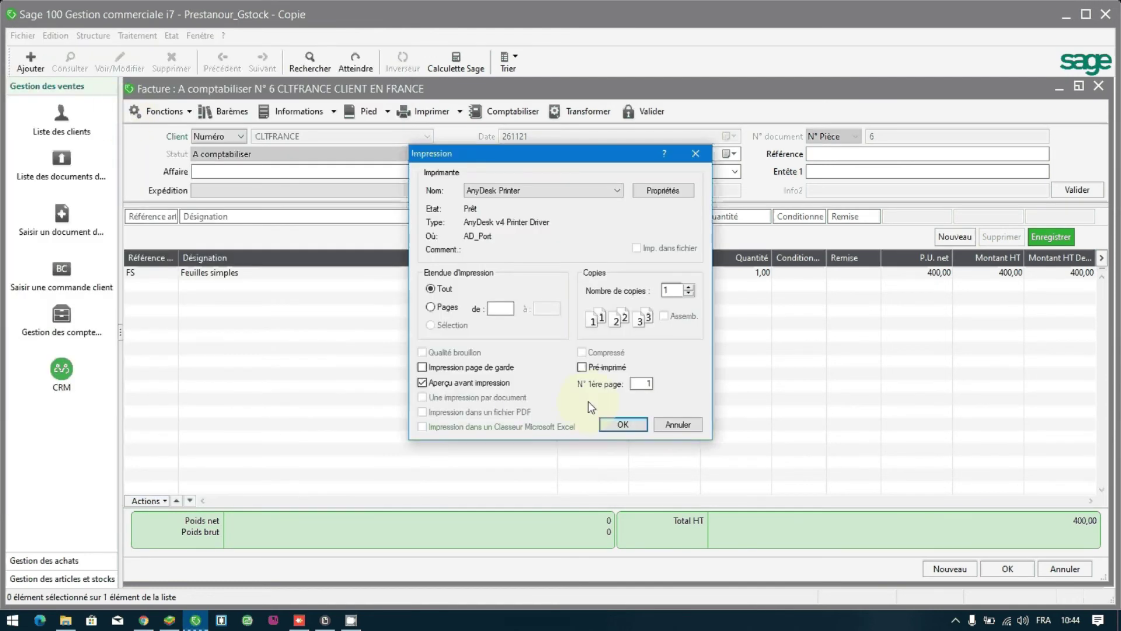
left_click(623, 424)
left_click(564, 321)
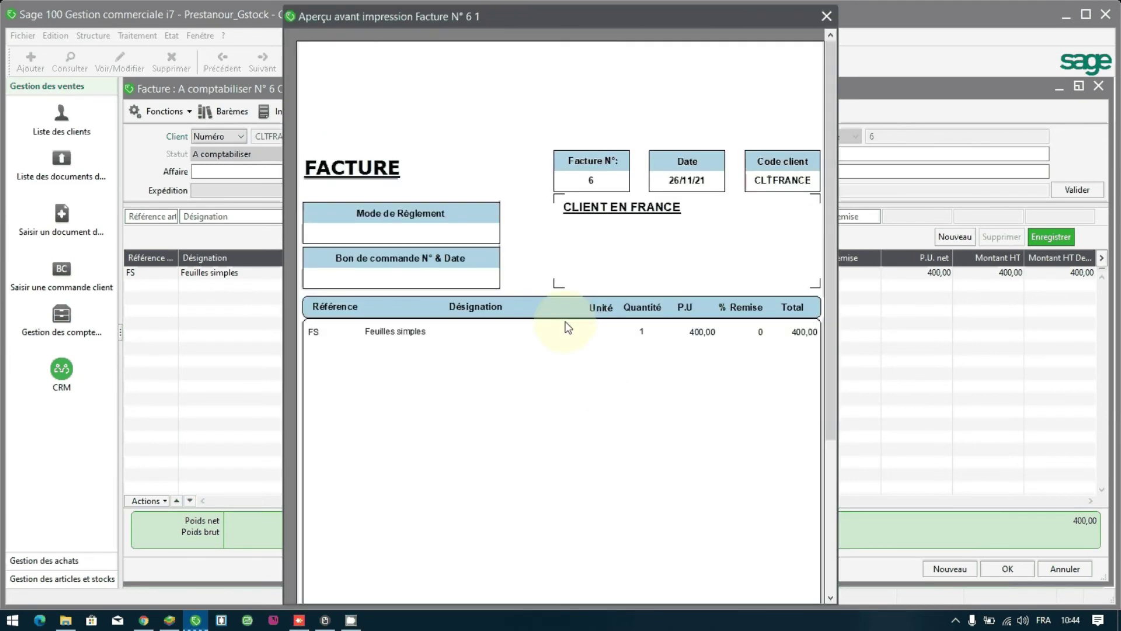
left_click(591, 371)
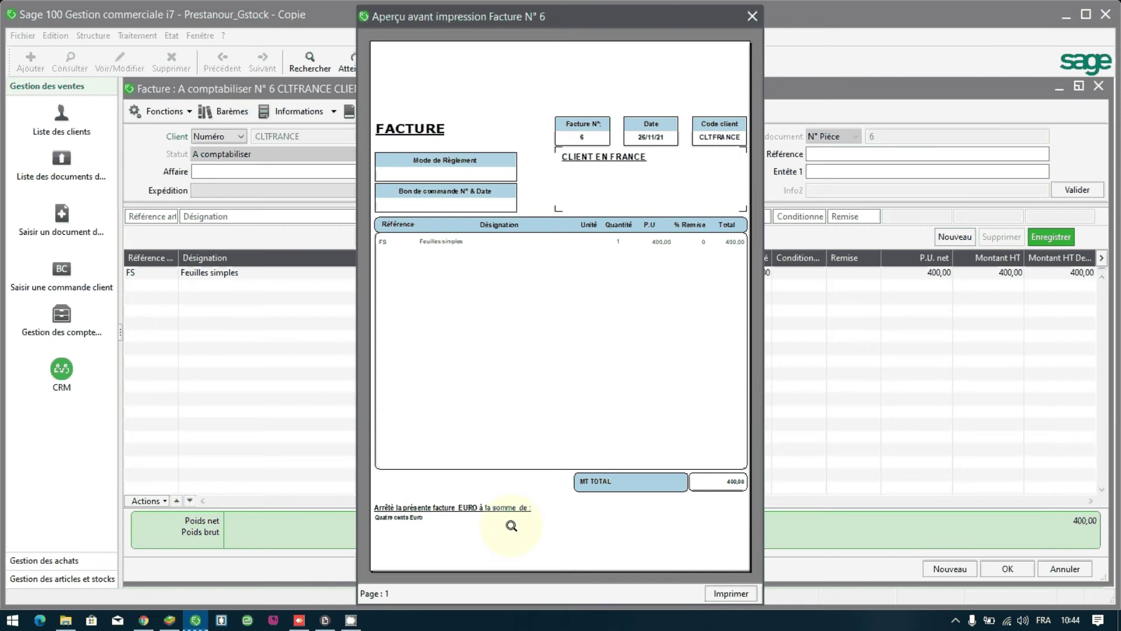
left_click(450, 525)
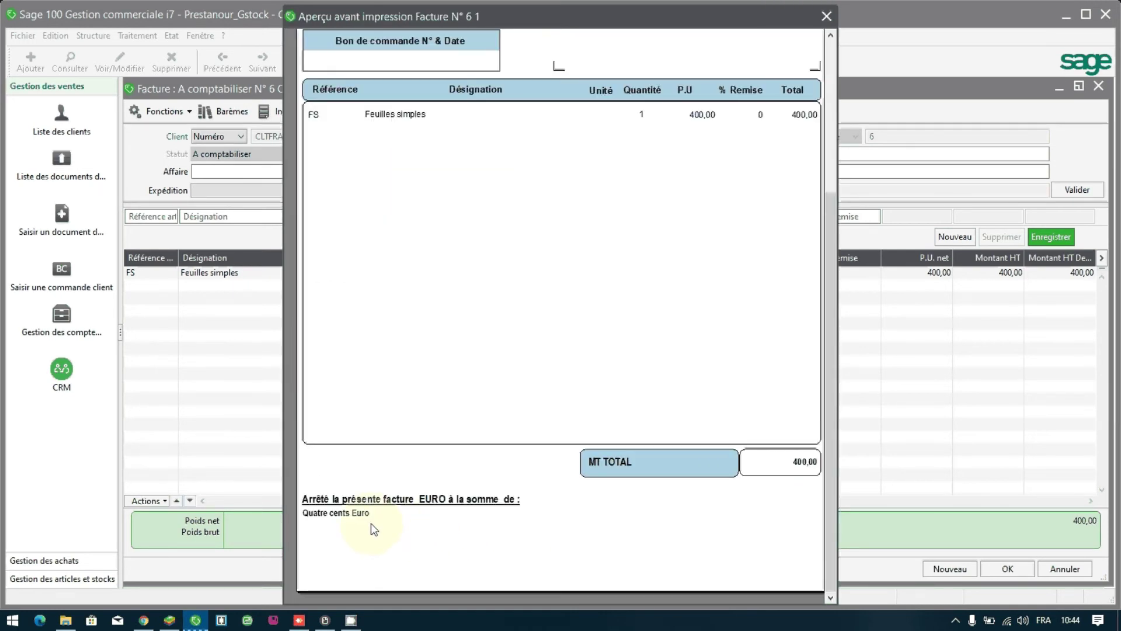
left_click(823, 17)
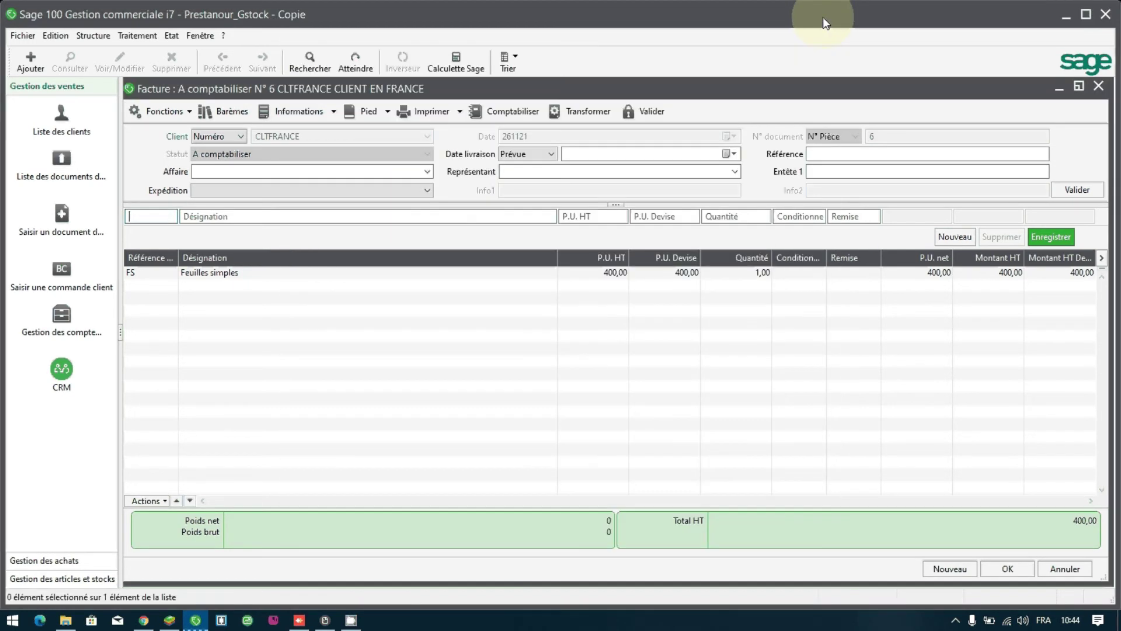
Step: Preview the same invoice with the standard FACTURE print model, examine its totals and amount in words, and close the preview
left_click(408, 112)
double_click(172, 98)
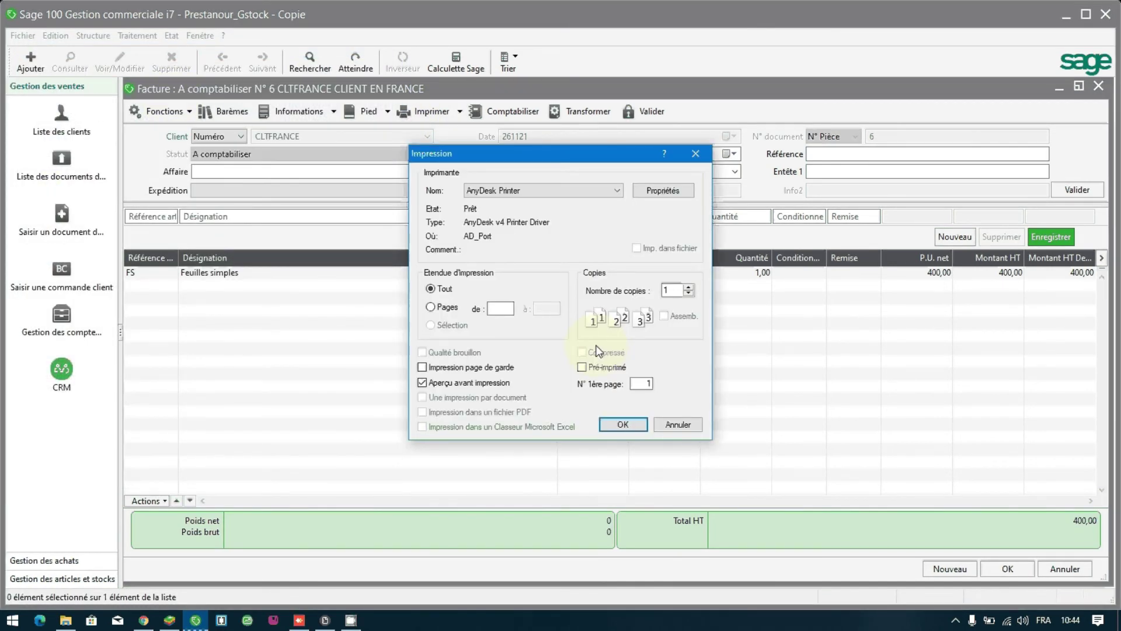
left_click(624, 423)
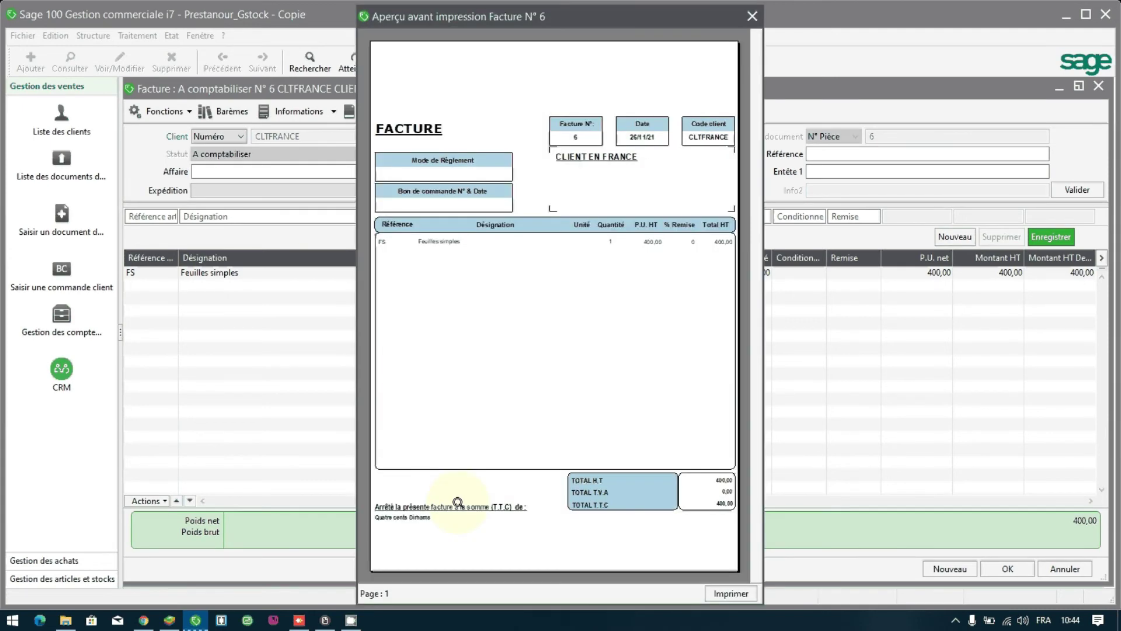
left_click(752, 16)
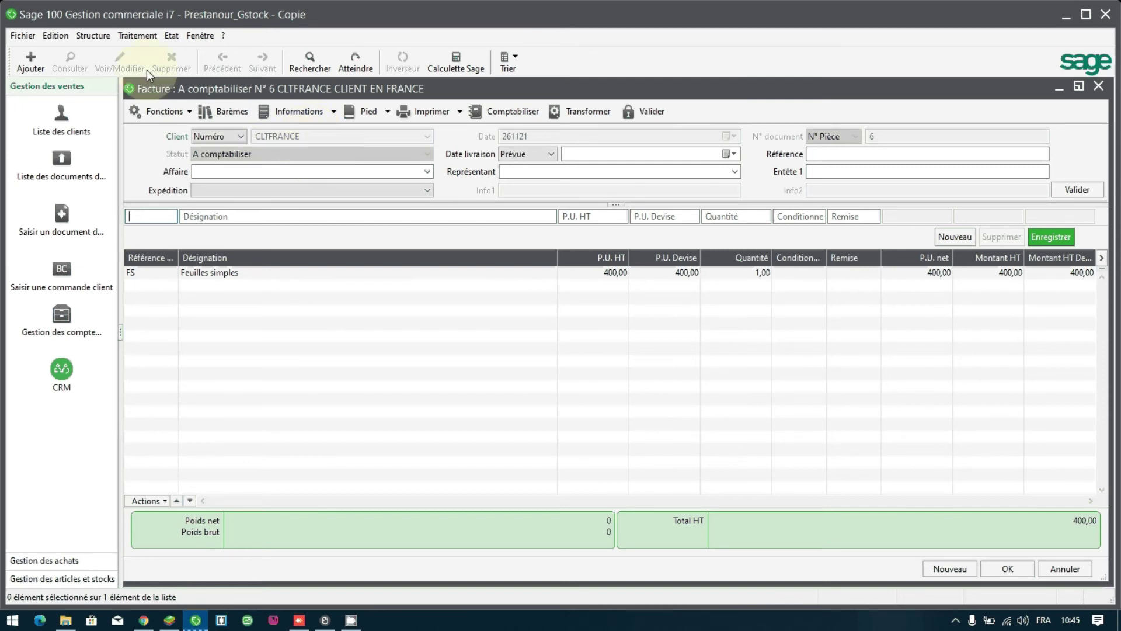
Step: Preview the invoice again with the FACTURE_EN_EURO model, examine its header and article line, and close the preview
left_click(409, 111)
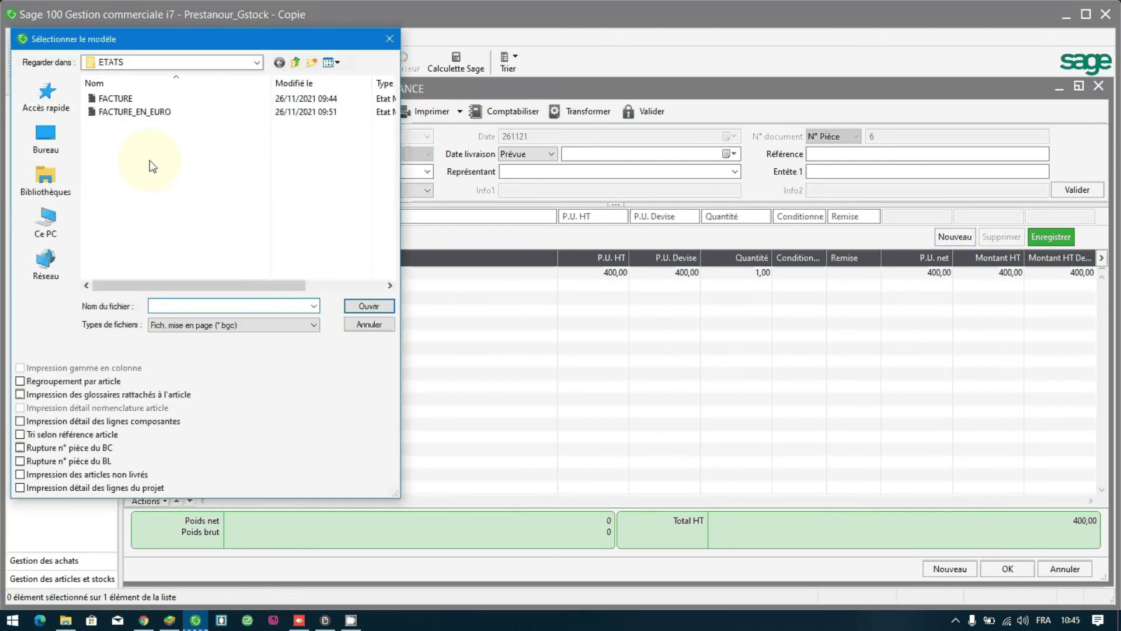
double_click(131, 112)
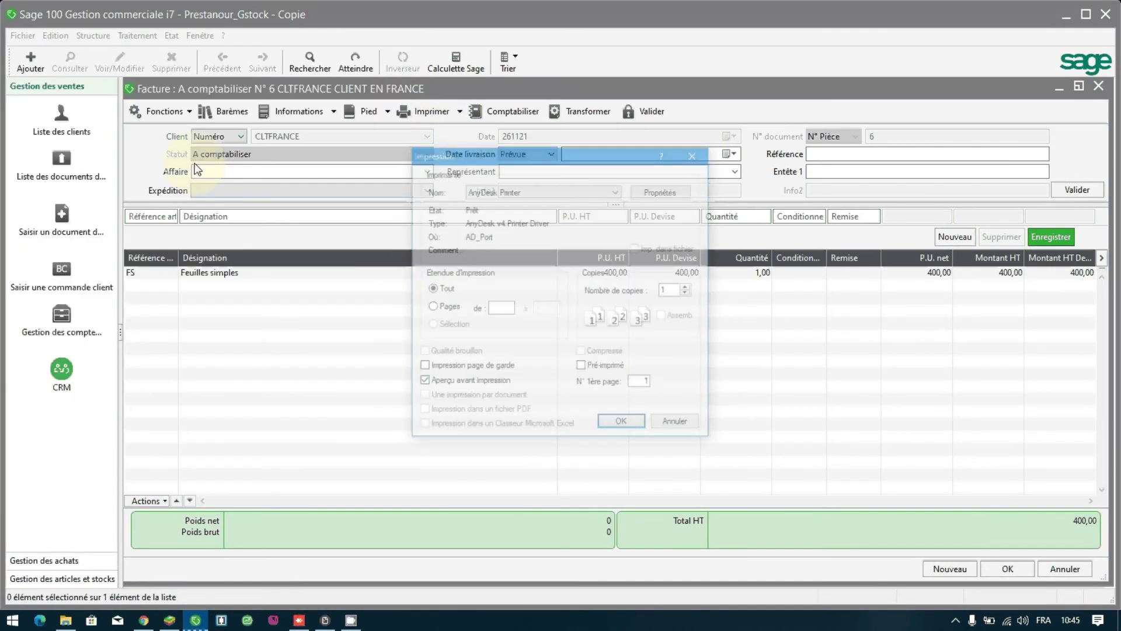
left_click(602, 424)
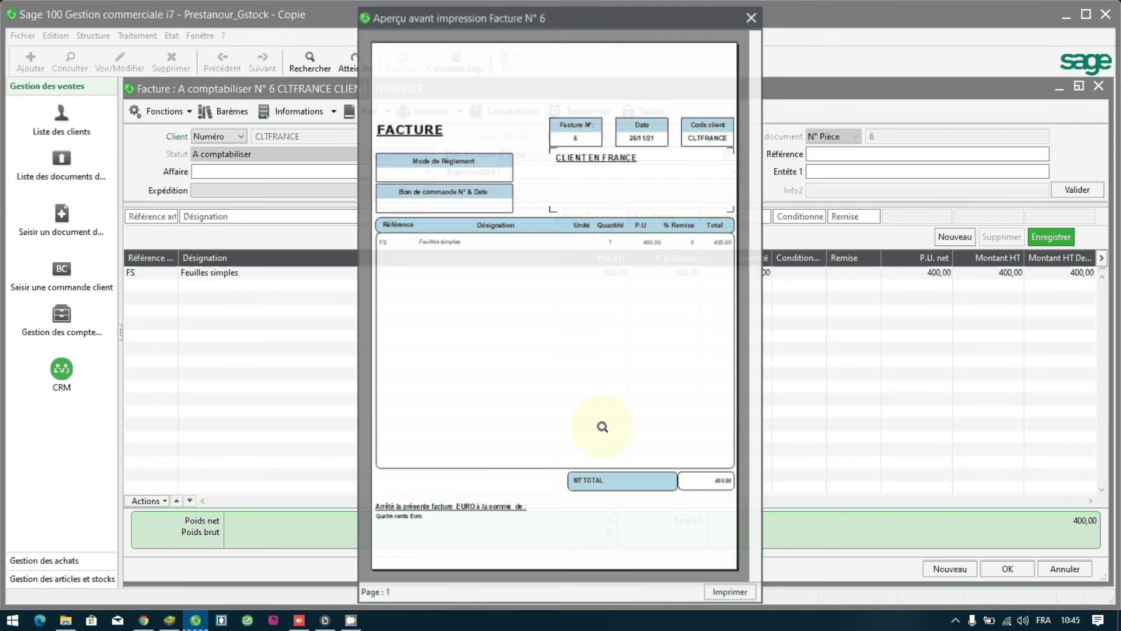
left_click(739, 193)
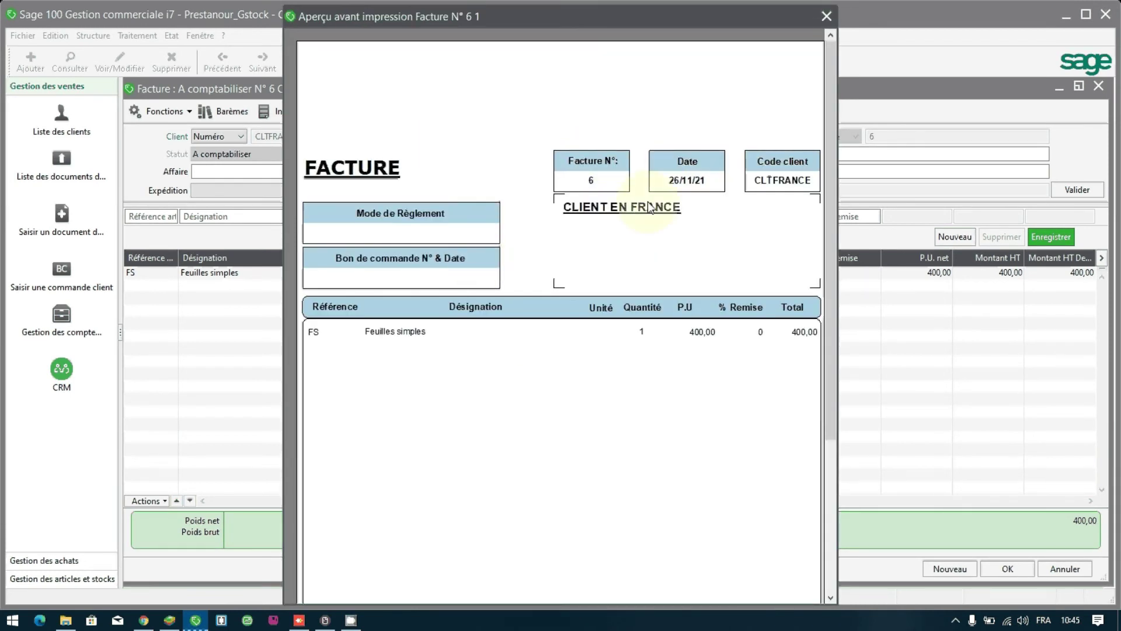
left_click(828, 17)
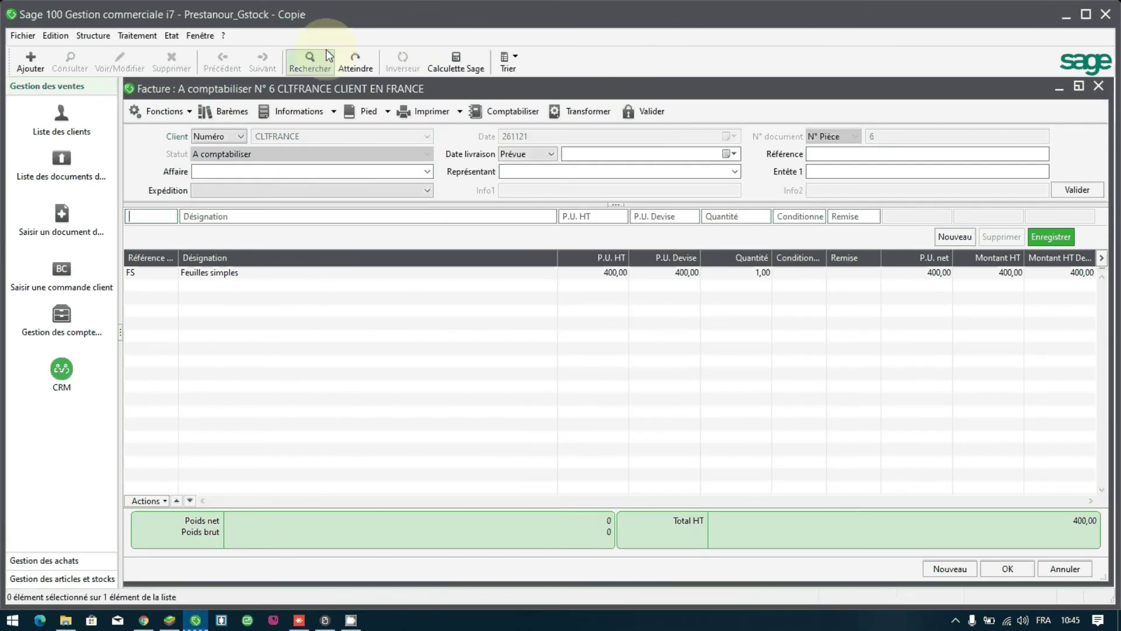
Step: Open the CLT MAROC record from the customer list, check its currency and accounting category, and close the record
left_click(92, 36)
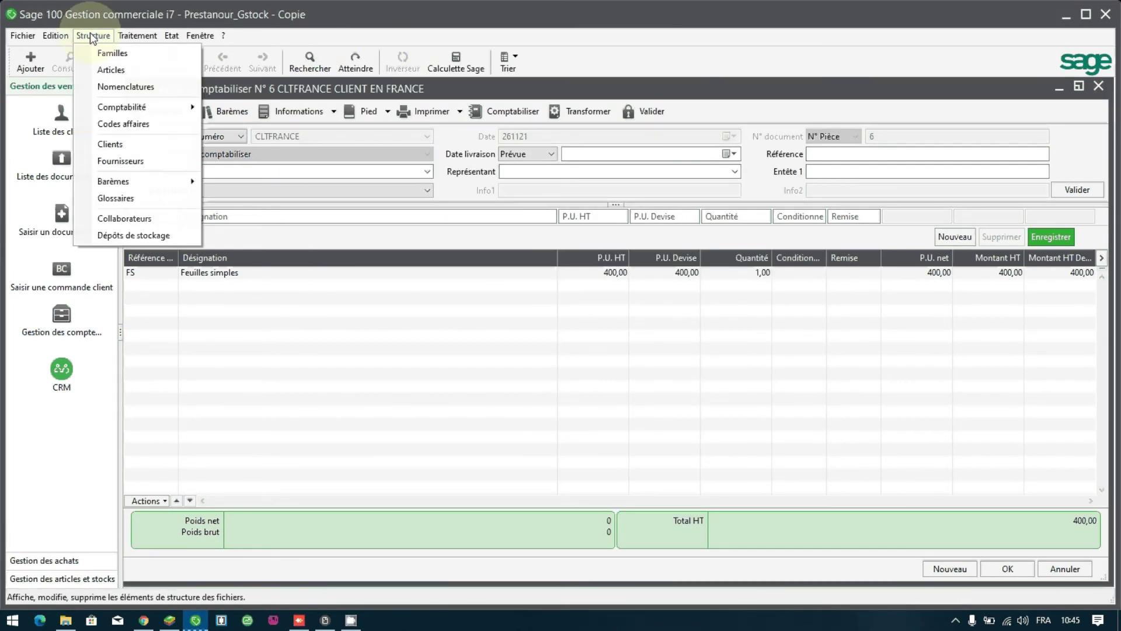
left_click(134, 145)
left_click(301, 215)
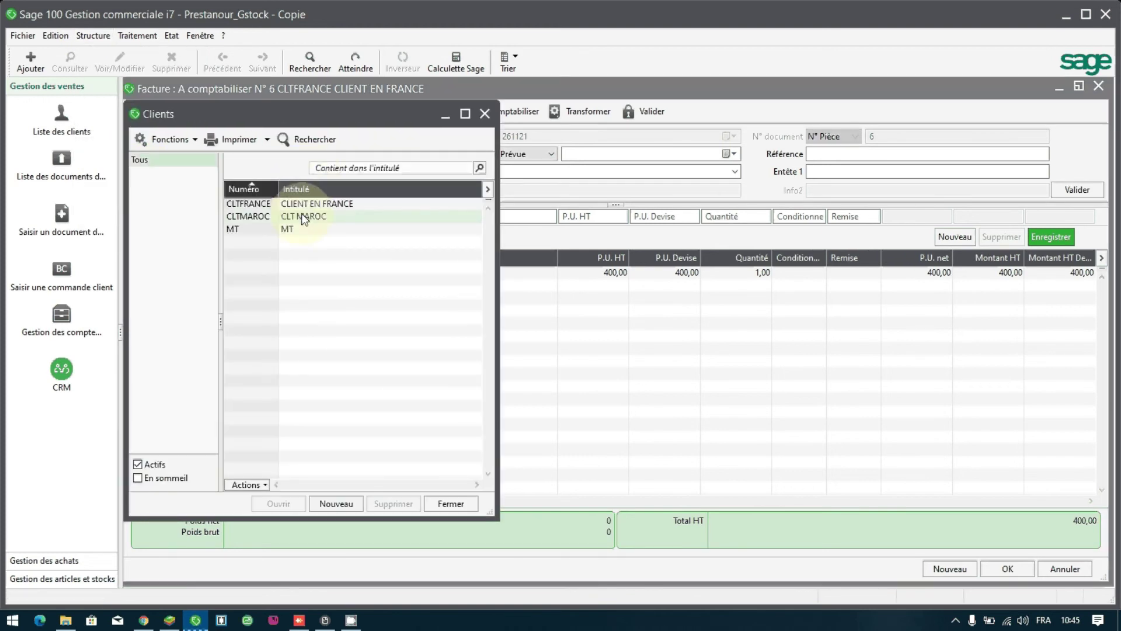
double_click(302, 218)
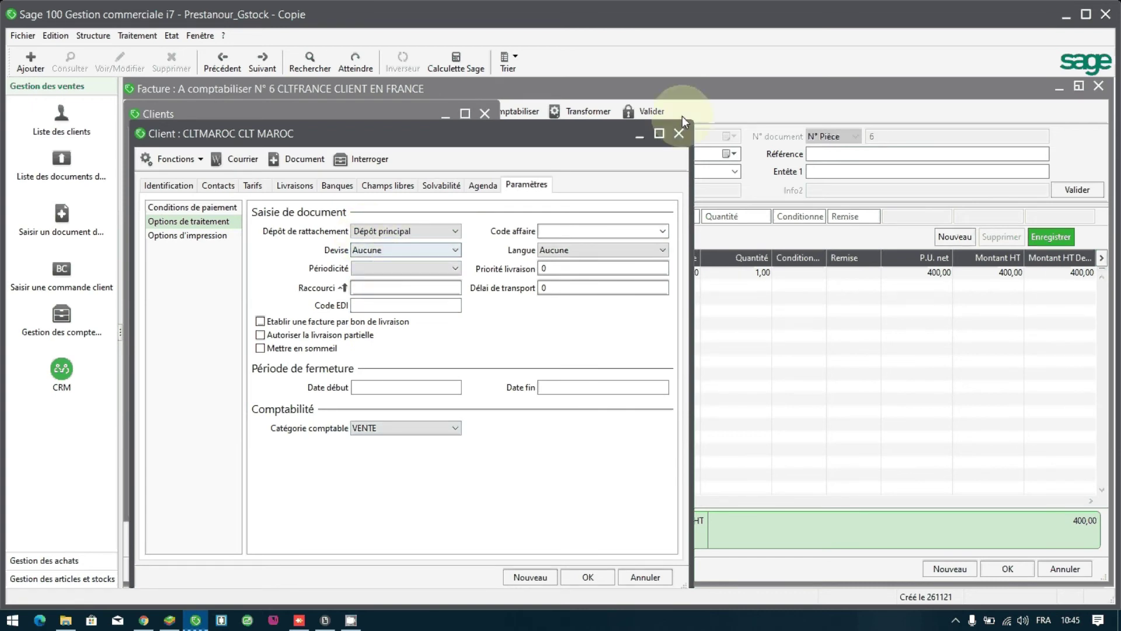
left_click(679, 135)
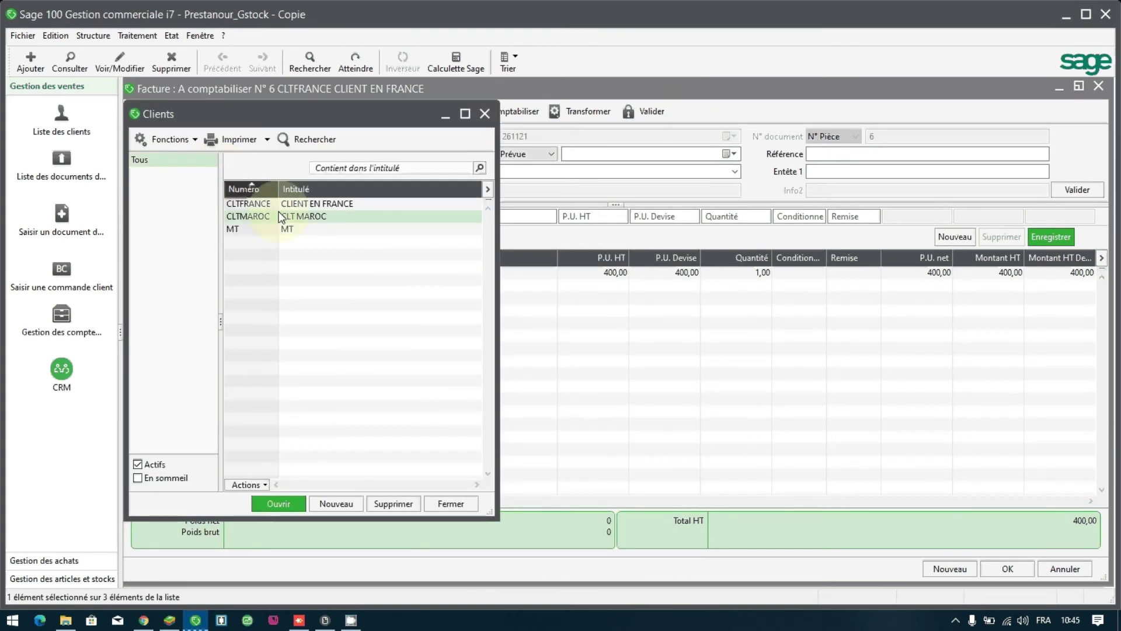
Step: Check the currency setting in the CLIENT EN FRANCE record, and close the record and the customer list
double_click(248, 203)
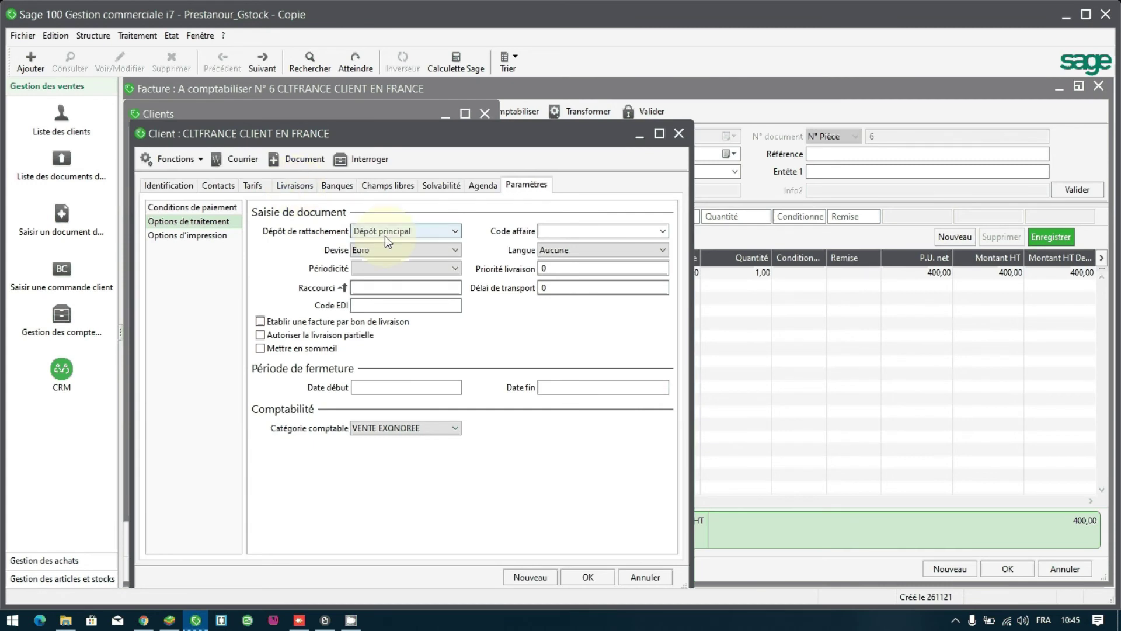
left_click(384, 251)
left_click(385, 251)
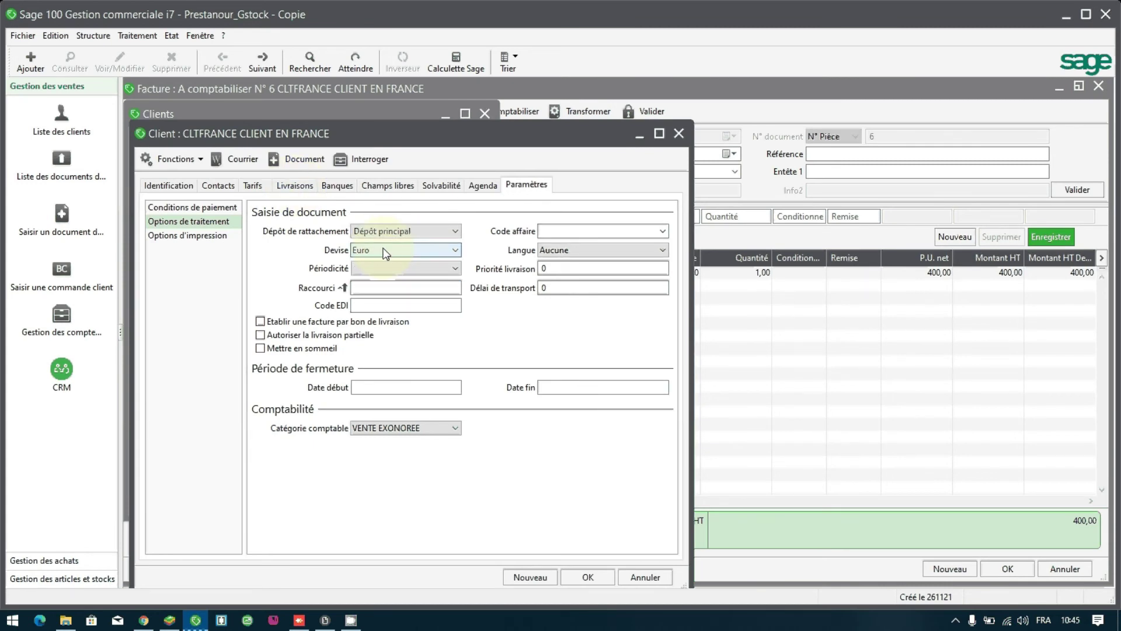
left_click(587, 577)
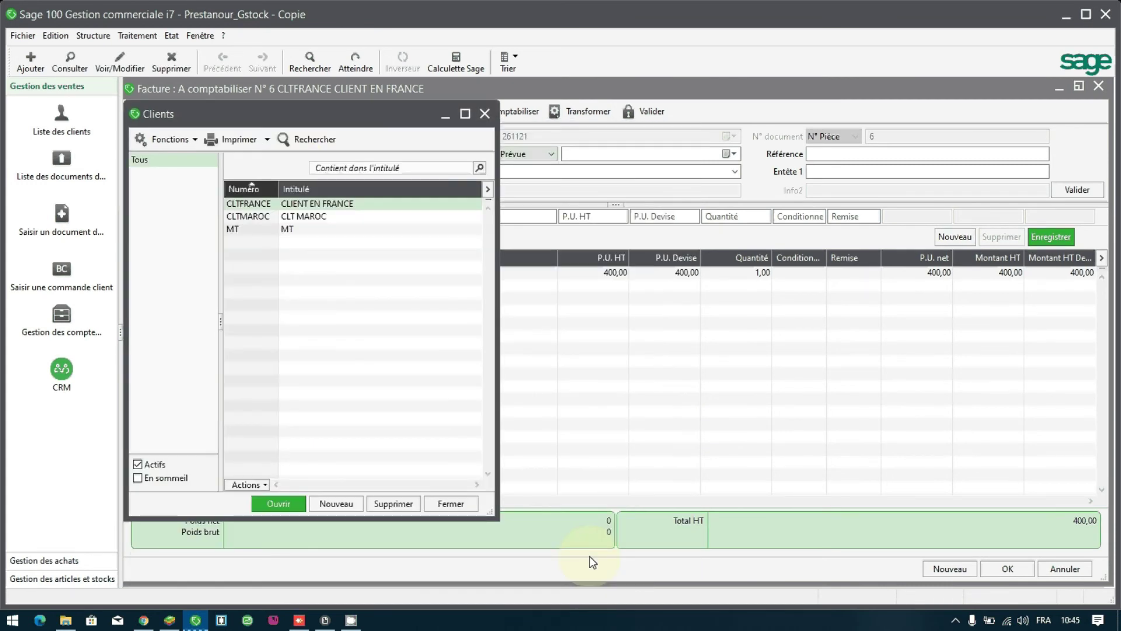
left_click(451, 504)
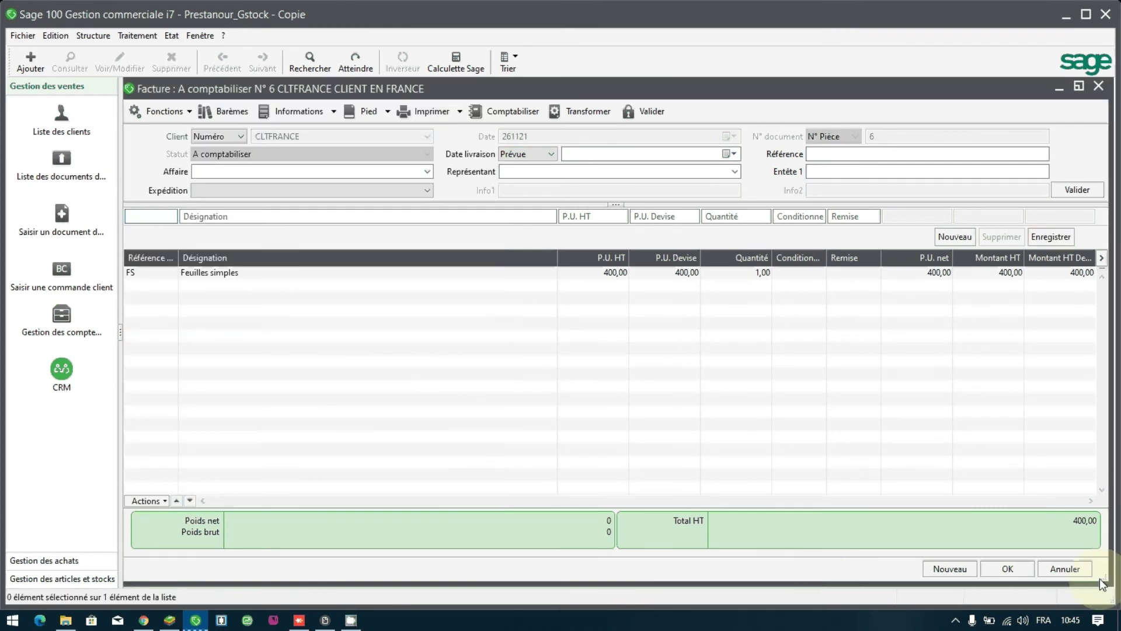
Step: Close the invoice and the sales document list, and create a new Facture in a maximized window for customer CLTMAROC
left_click(1068, 569)
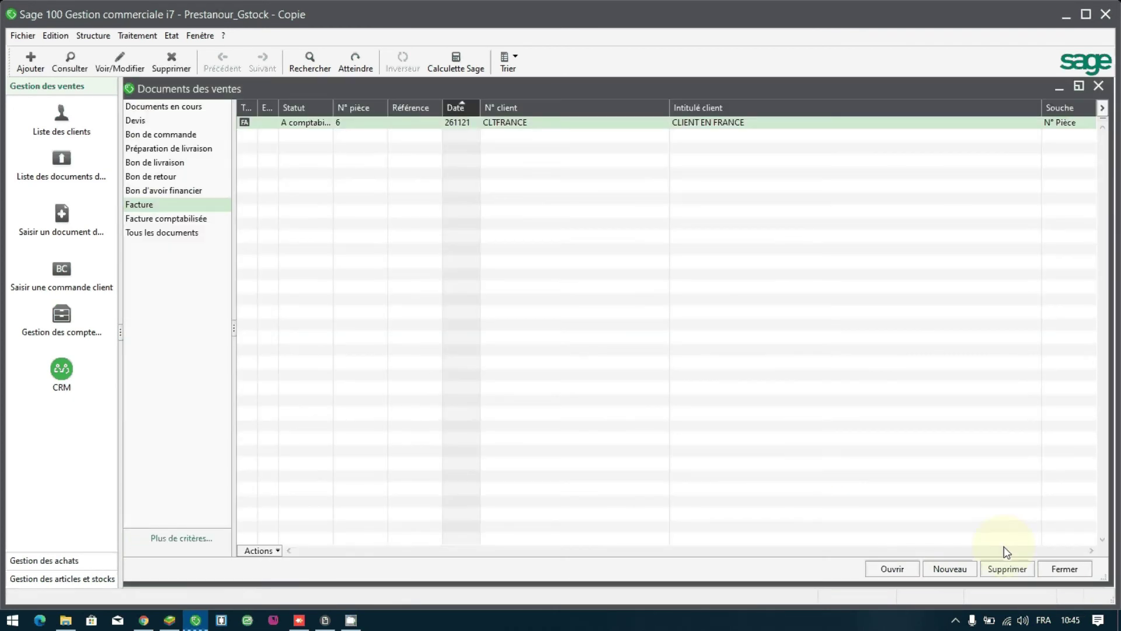
left_click(1078, 566)
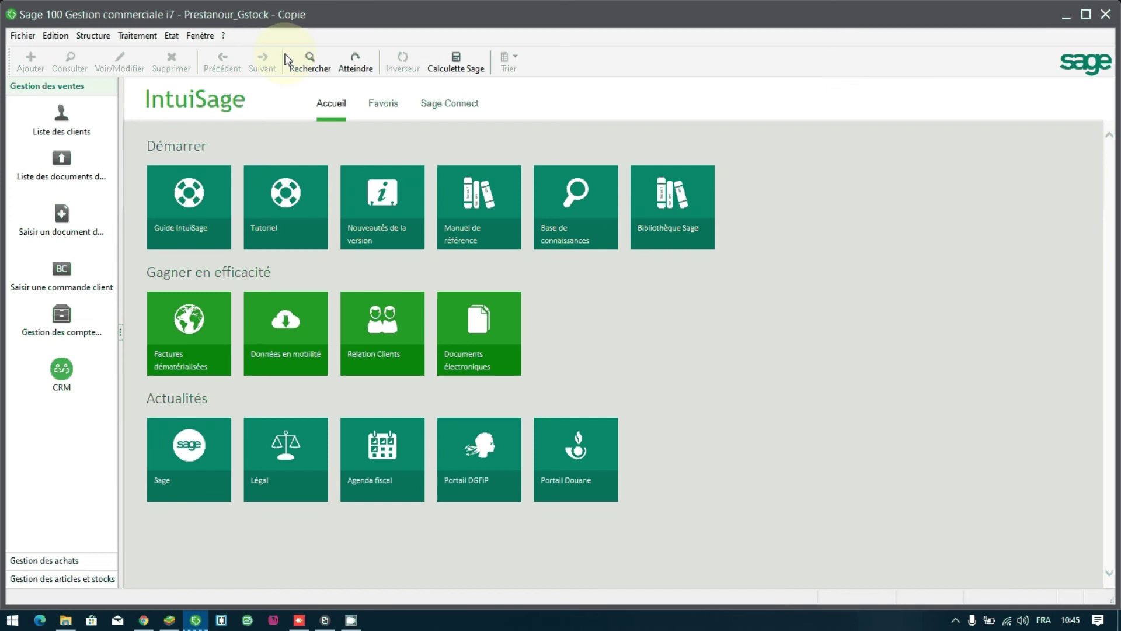
left_click(145, 37)
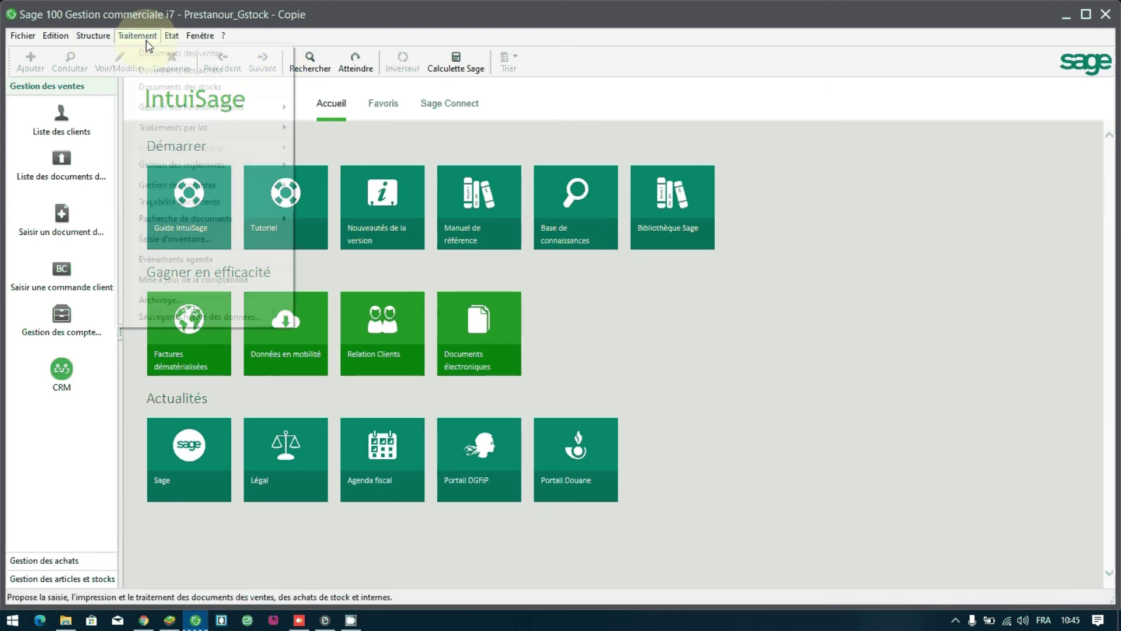
left_click(157, 55)
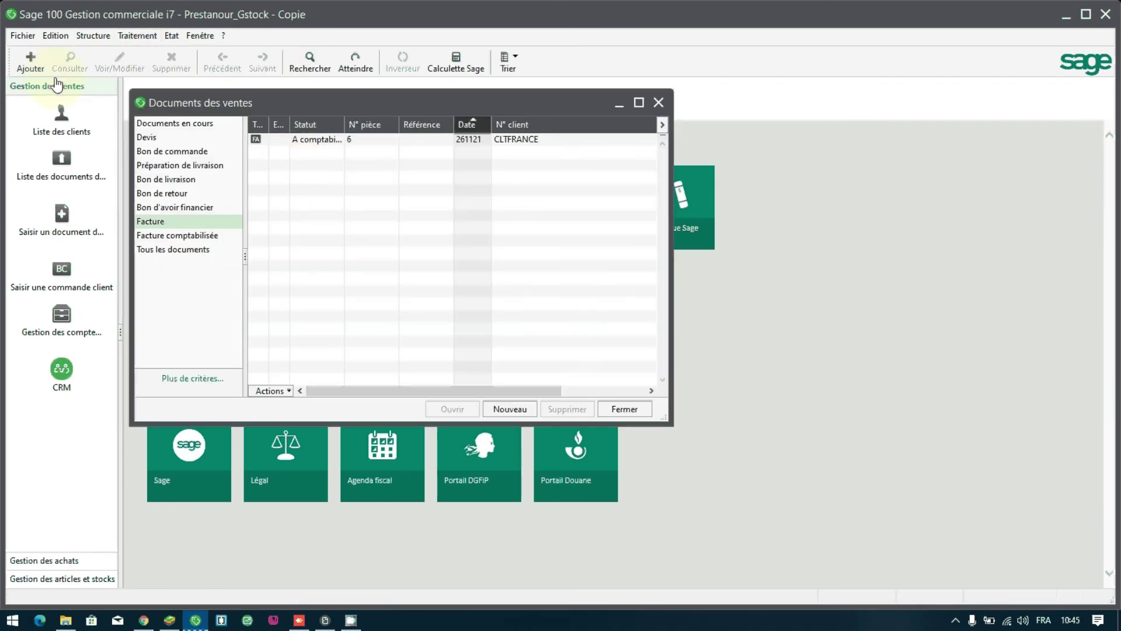
left_click(30, 61)
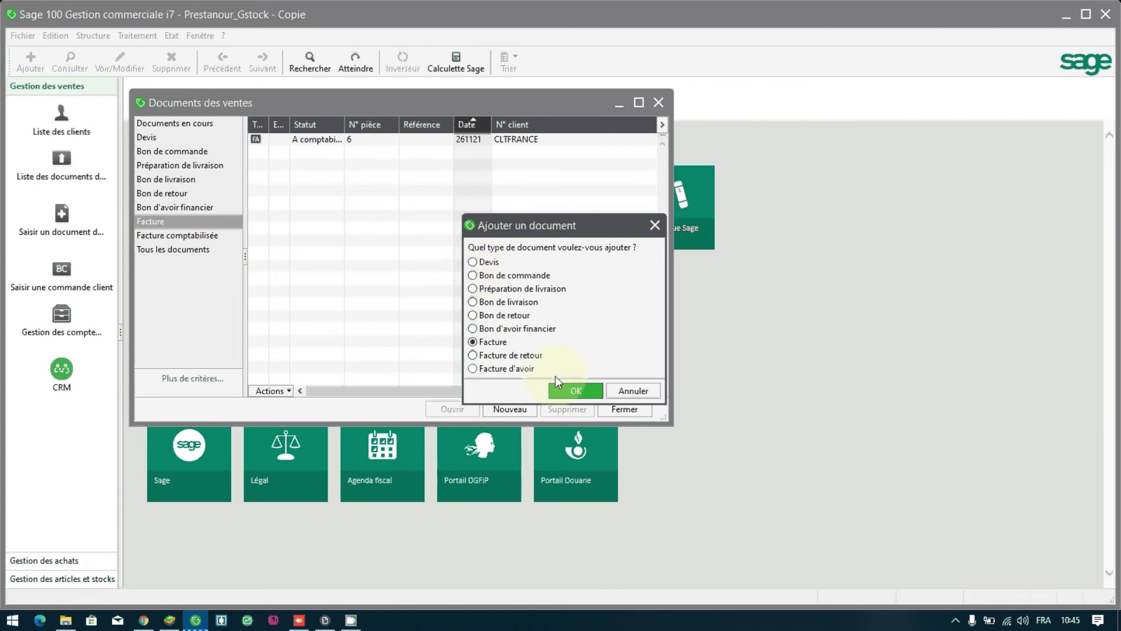
left_click(561, 389)
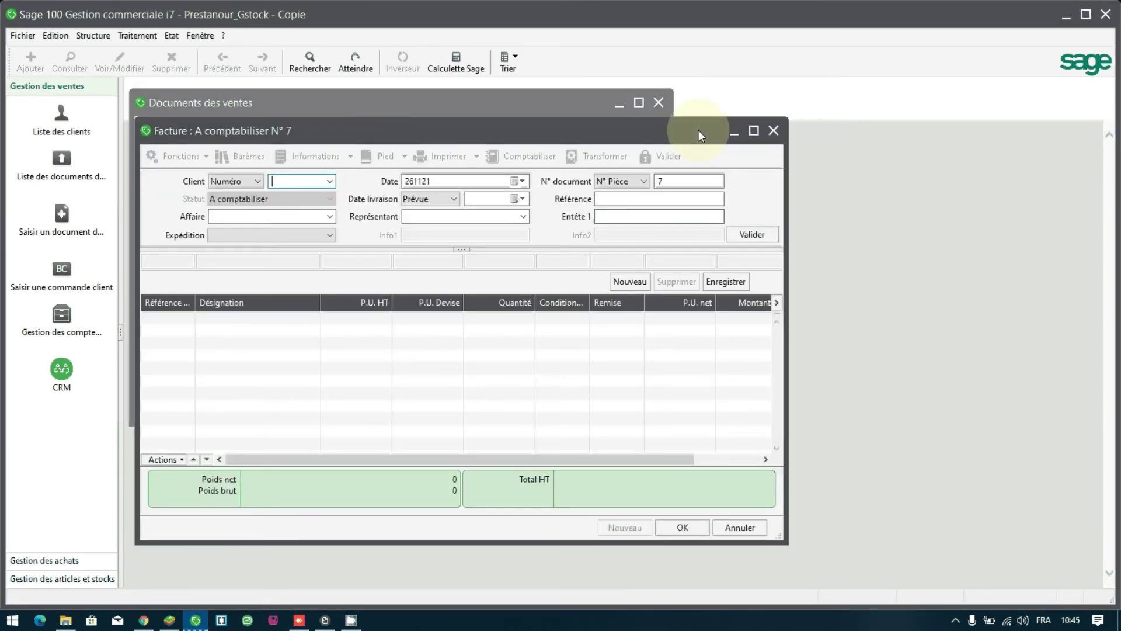
left_click(753, 131)
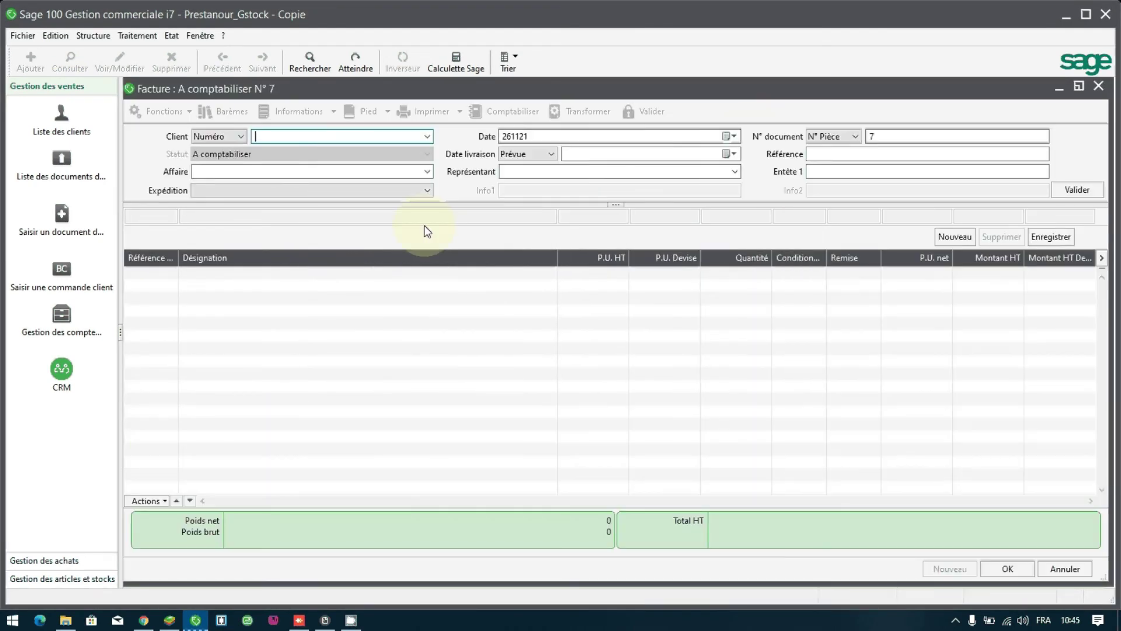
left_click(427, 136)
left_click(387, 148)
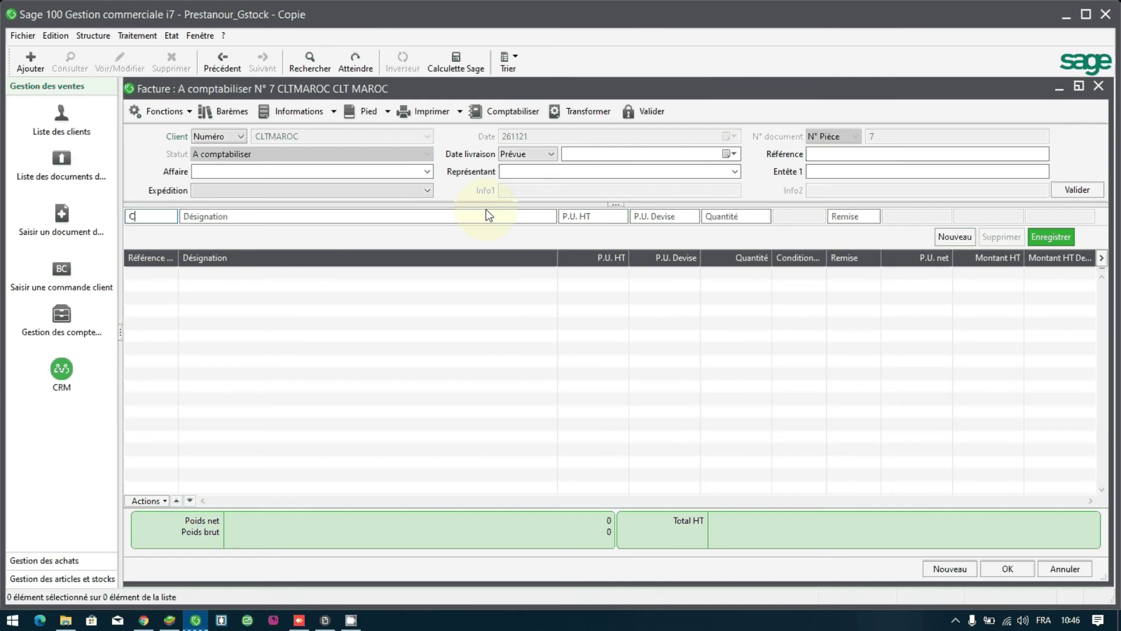
Step: Select article FS Feuilles simples for the first line of the CLTMAROC invoice
type("C")
key("Tab")
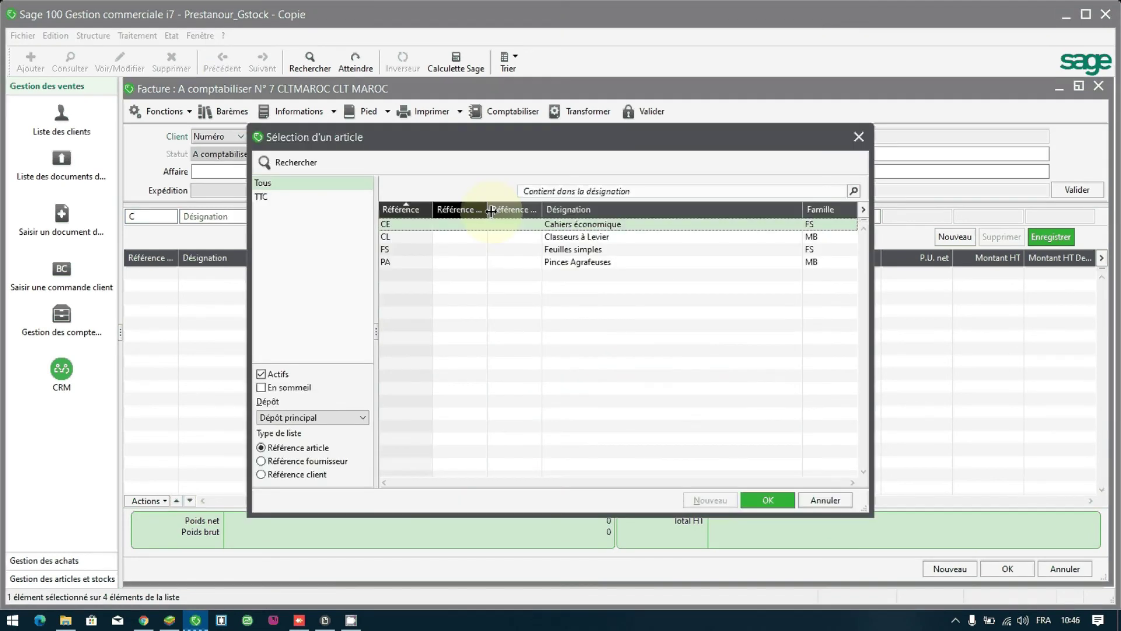
double_click(454, 255)
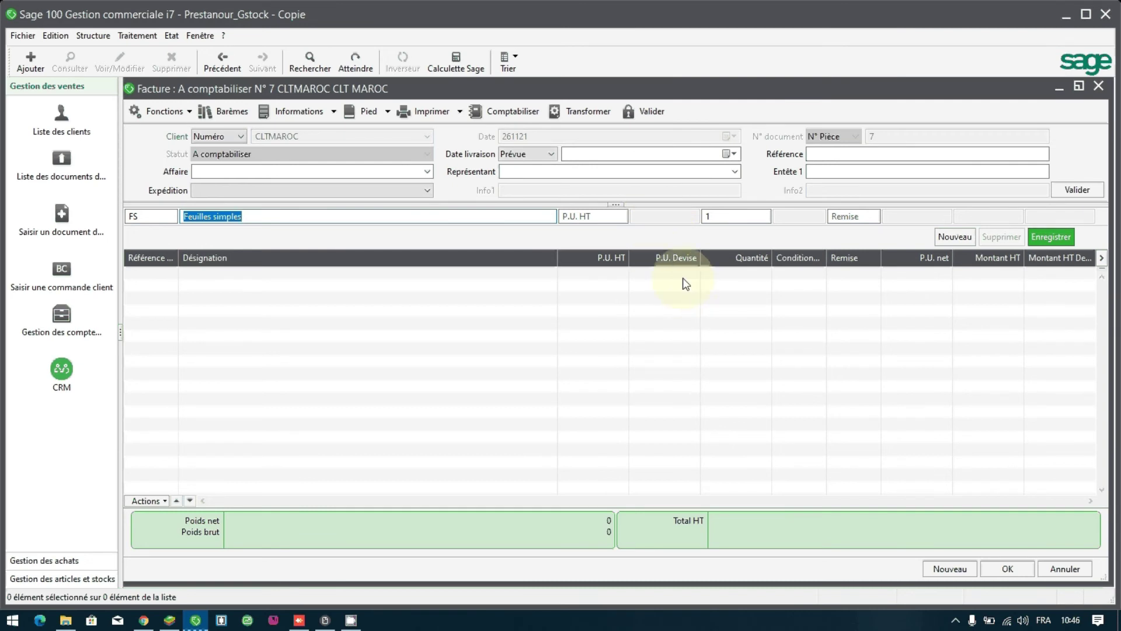
Step: Check the Facture column settings for sales documents in the company's Colonnage parameters, and close the settings without changes
left_click(23, 36)
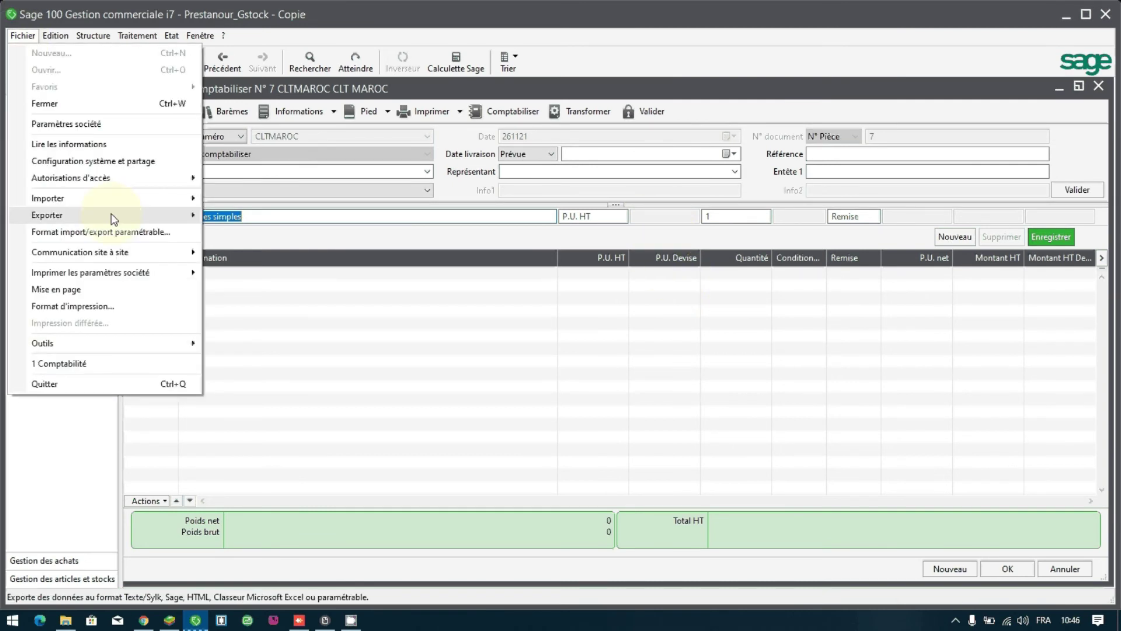
left_click(82, 125)
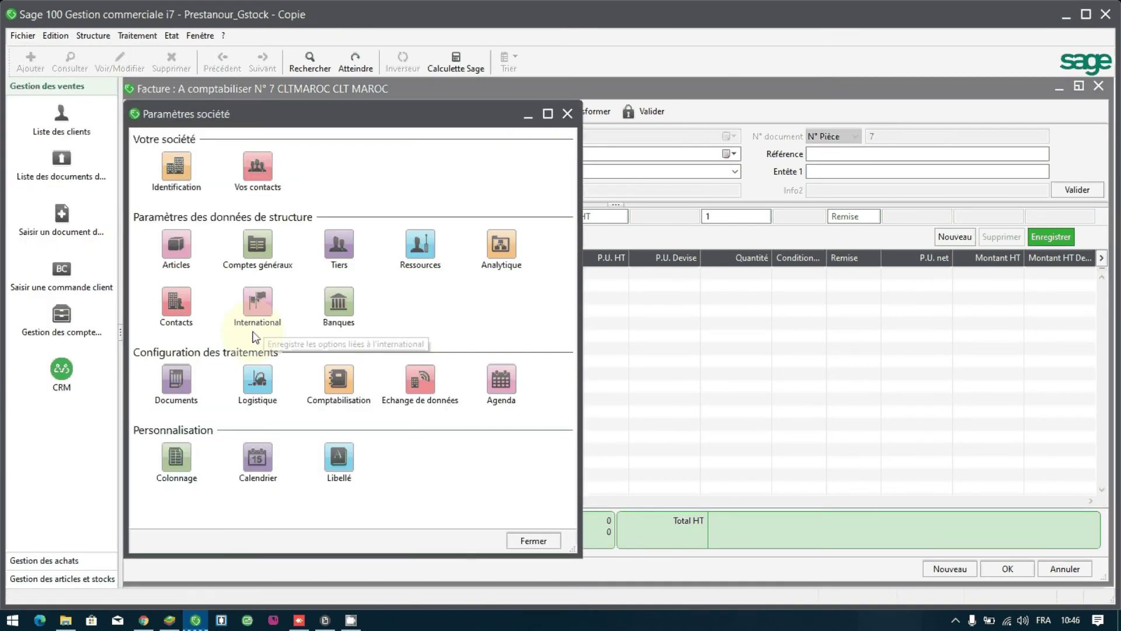
left_click(188, 454)
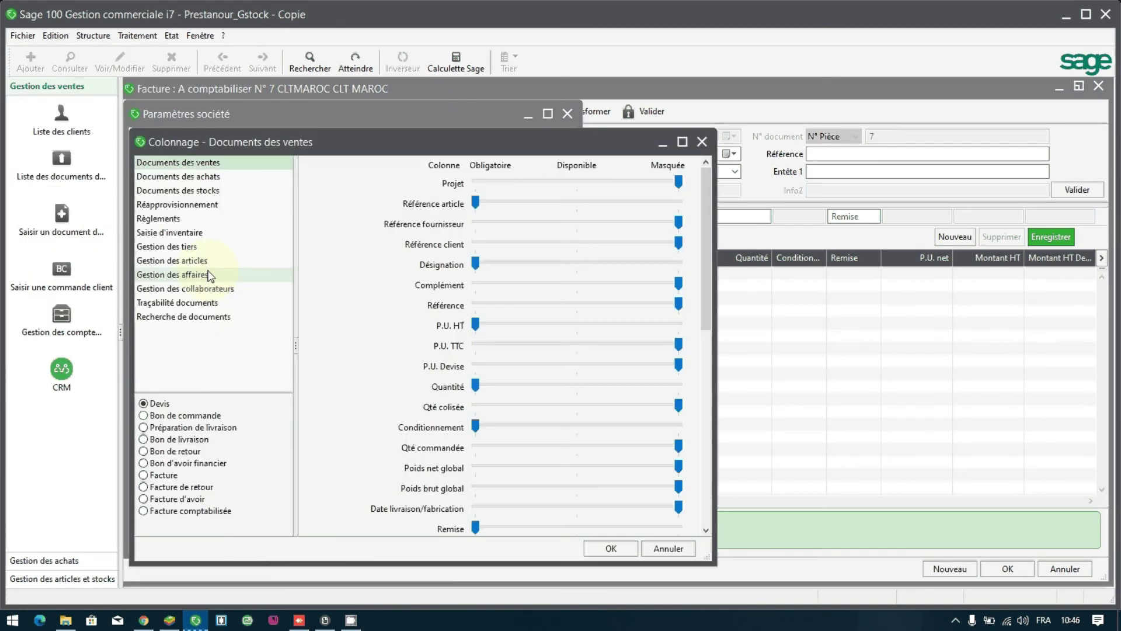
left_click(172, 476)
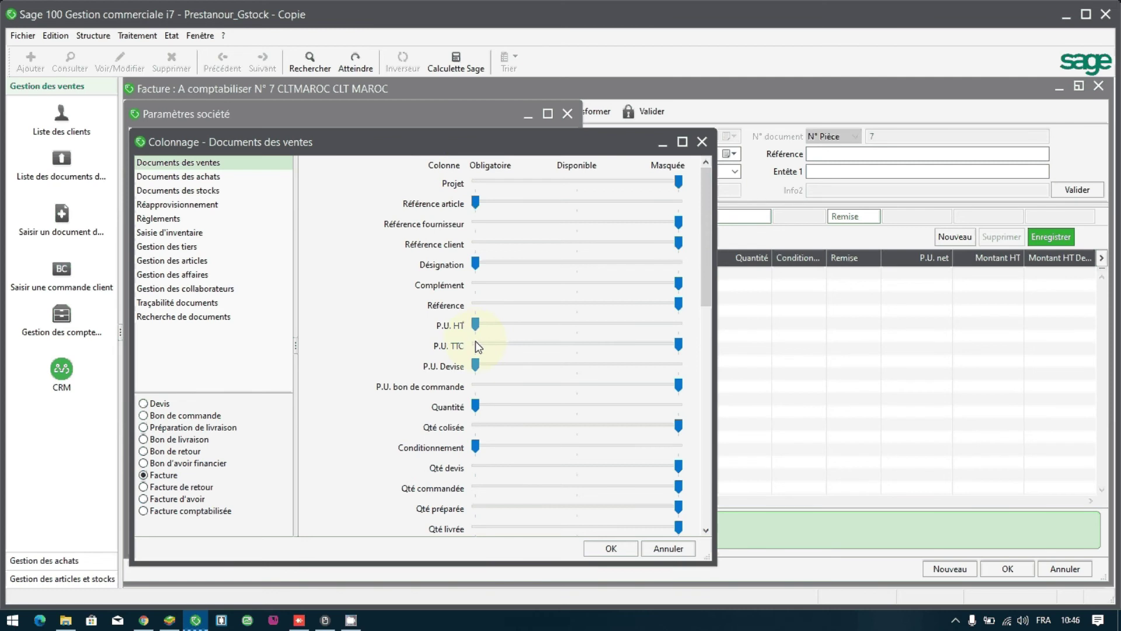
left_click(659, 547)
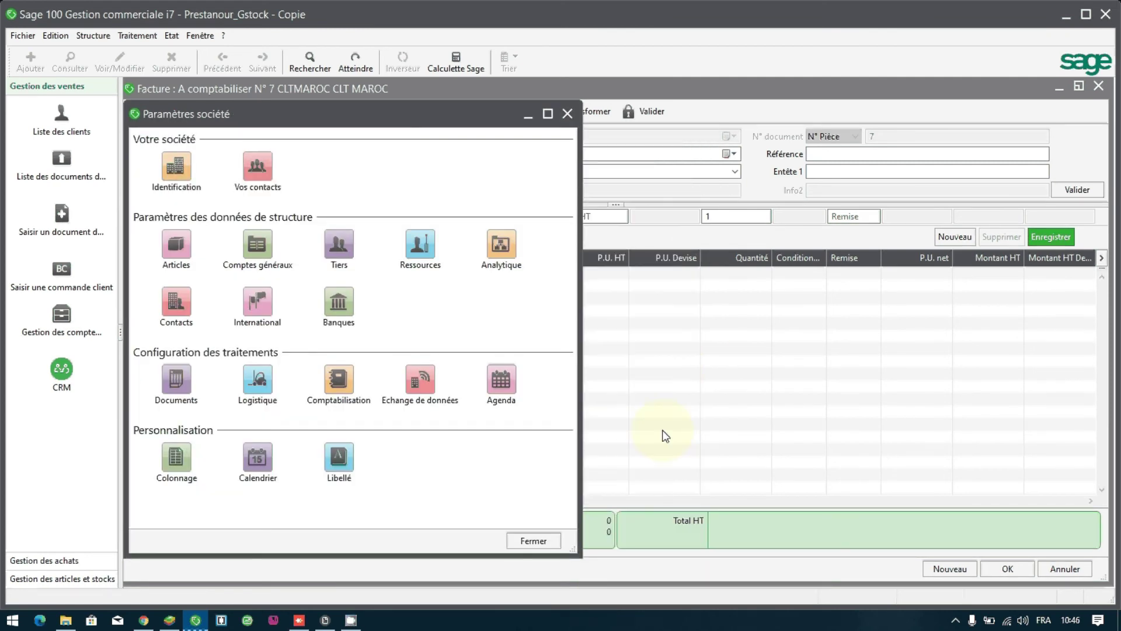
left_click(535, 540)
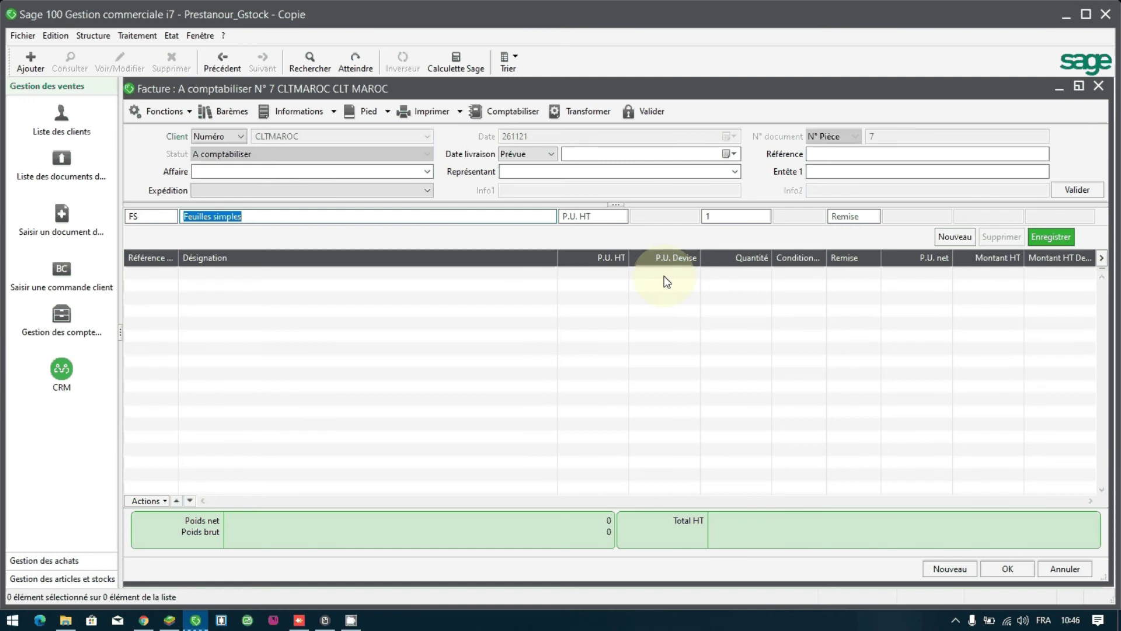
Step: Close the CLTMAROC invoice and create a new Facture in a maximized window for customer CLTFRANCE
left_click(1078, 86)
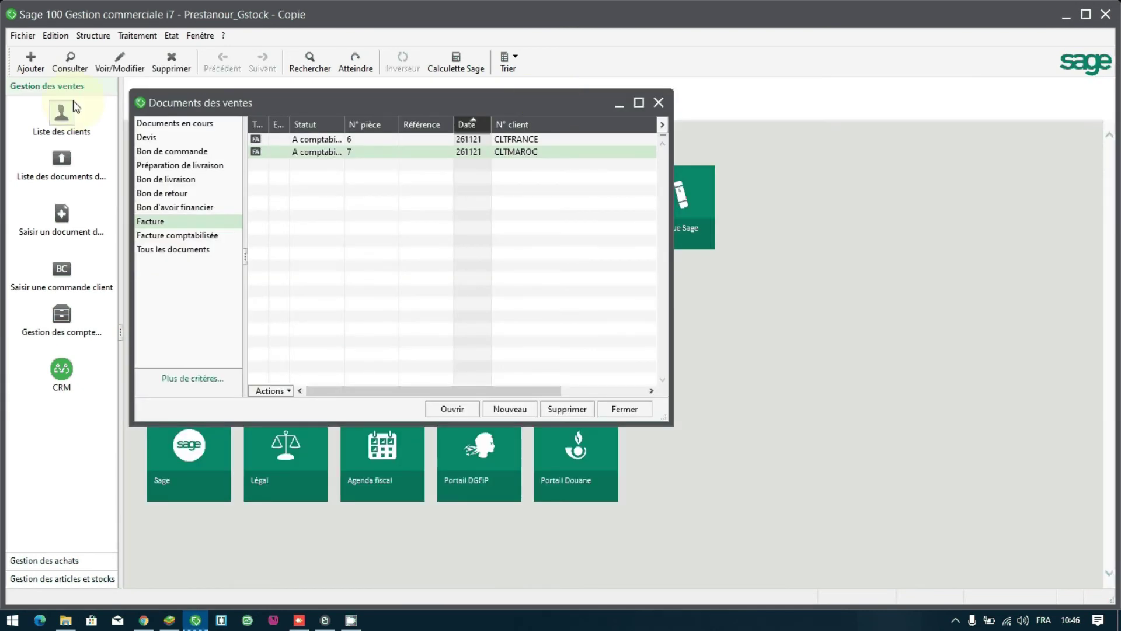
left_click(30, 62)
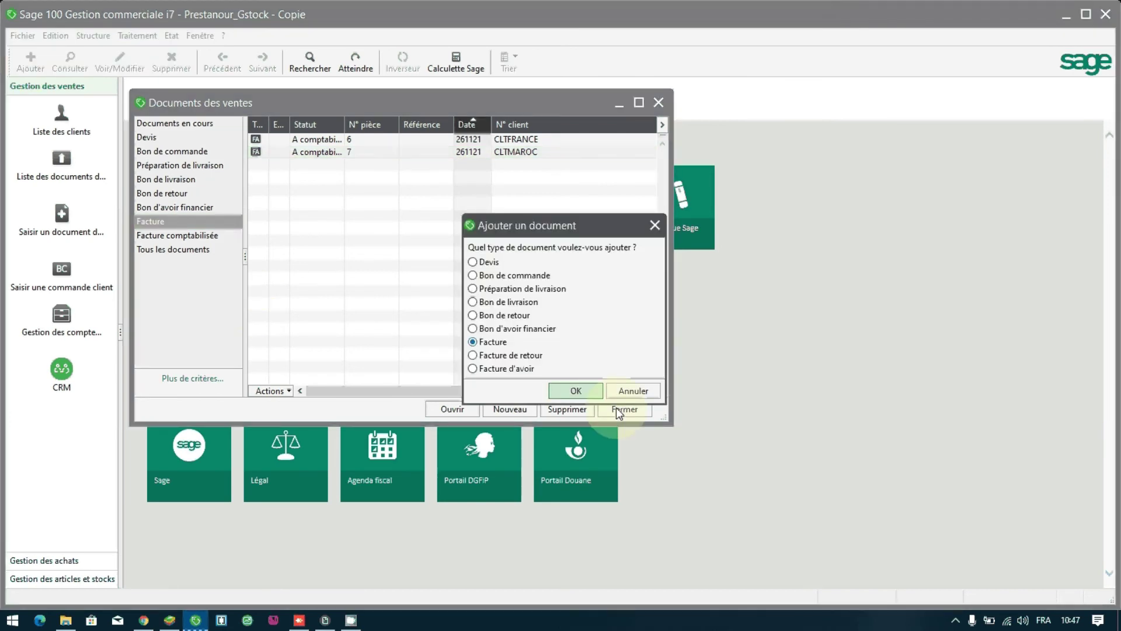
left_click(575, 390)
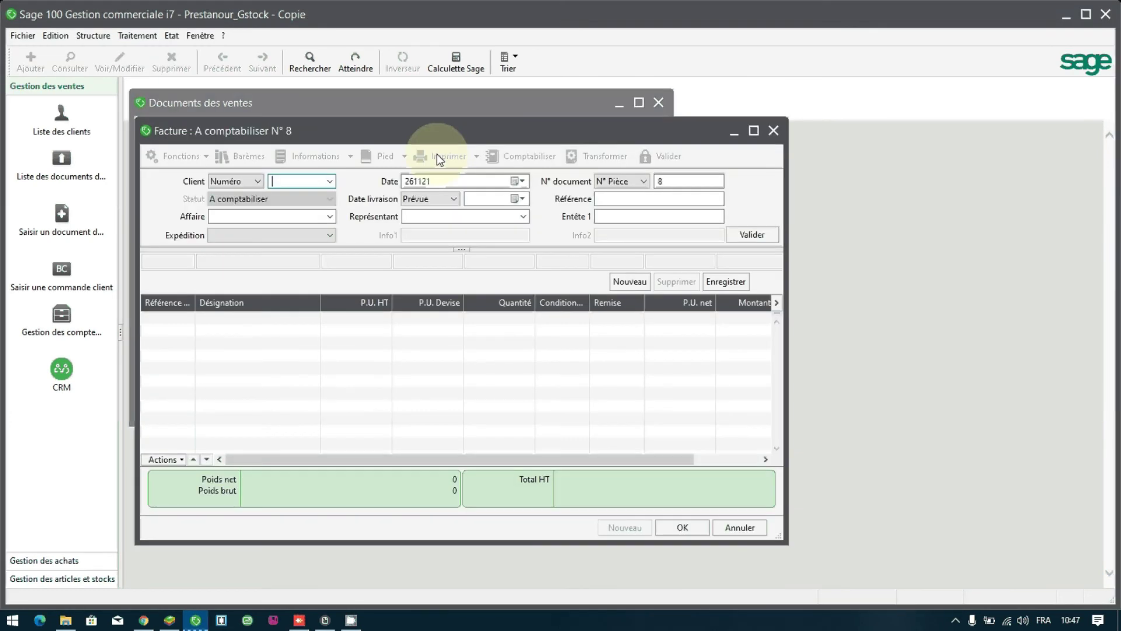
left_click(328, 181)
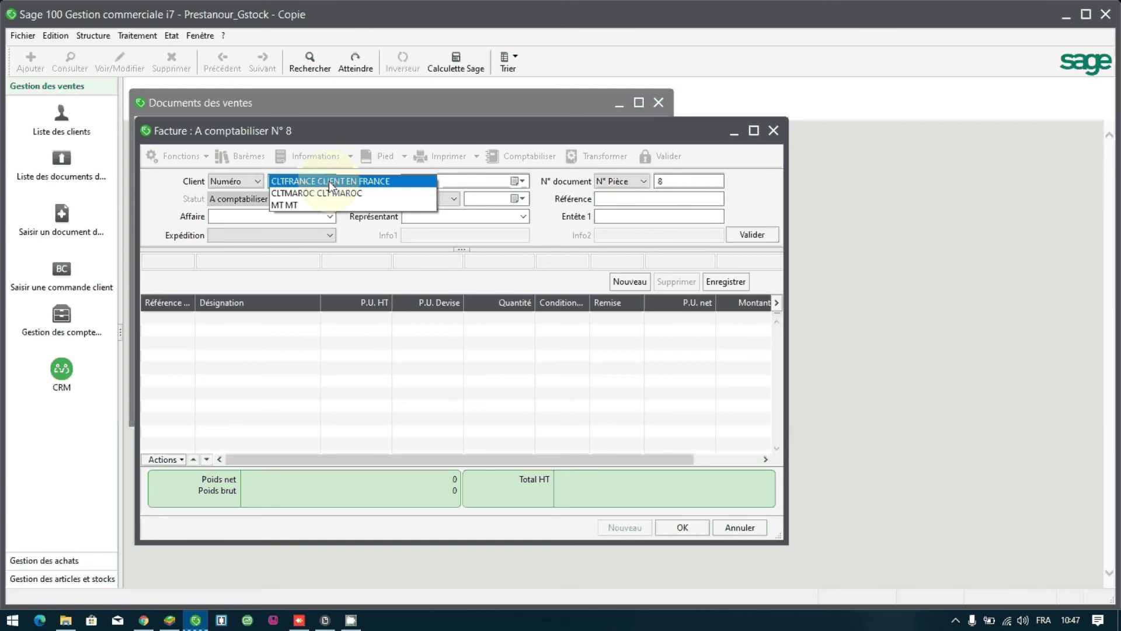
left_click(328, 181)
key("Return")
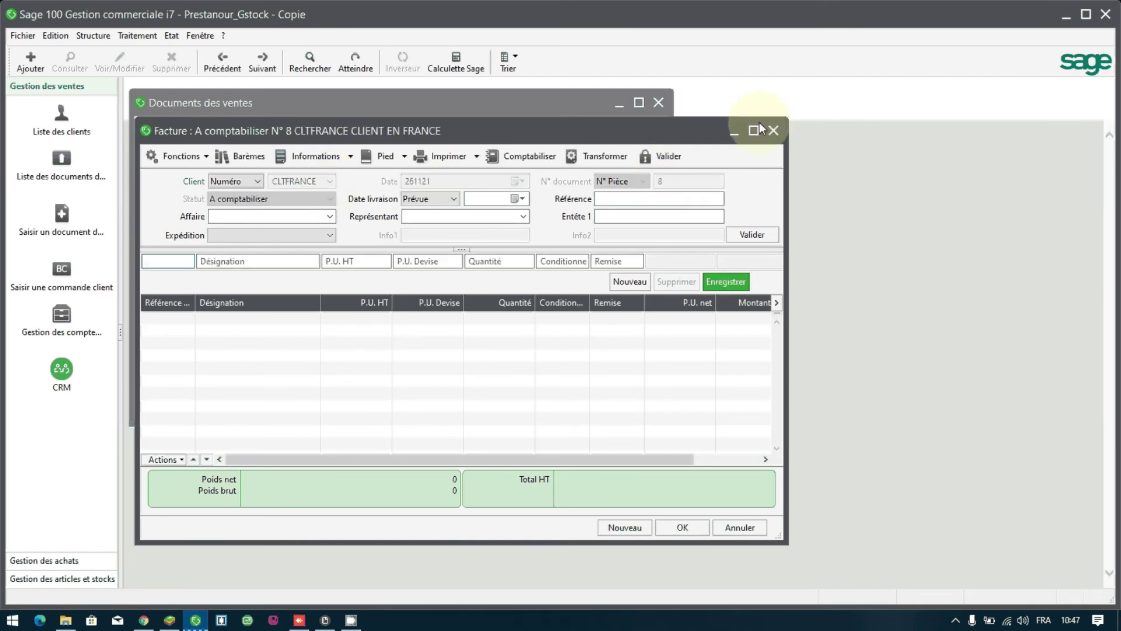
left_click(754, 131)
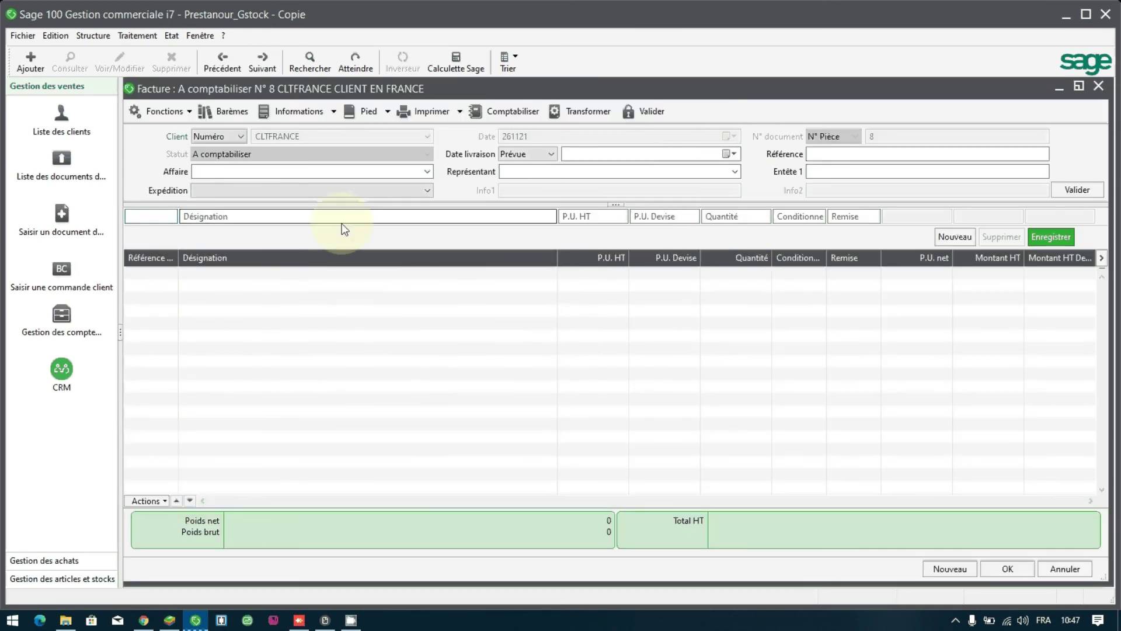
Step: Select article FS Feuilles simples for the first line of the CLTFRANCE invoice and activate its P.U. Devise field
type("C")
key("Tab")
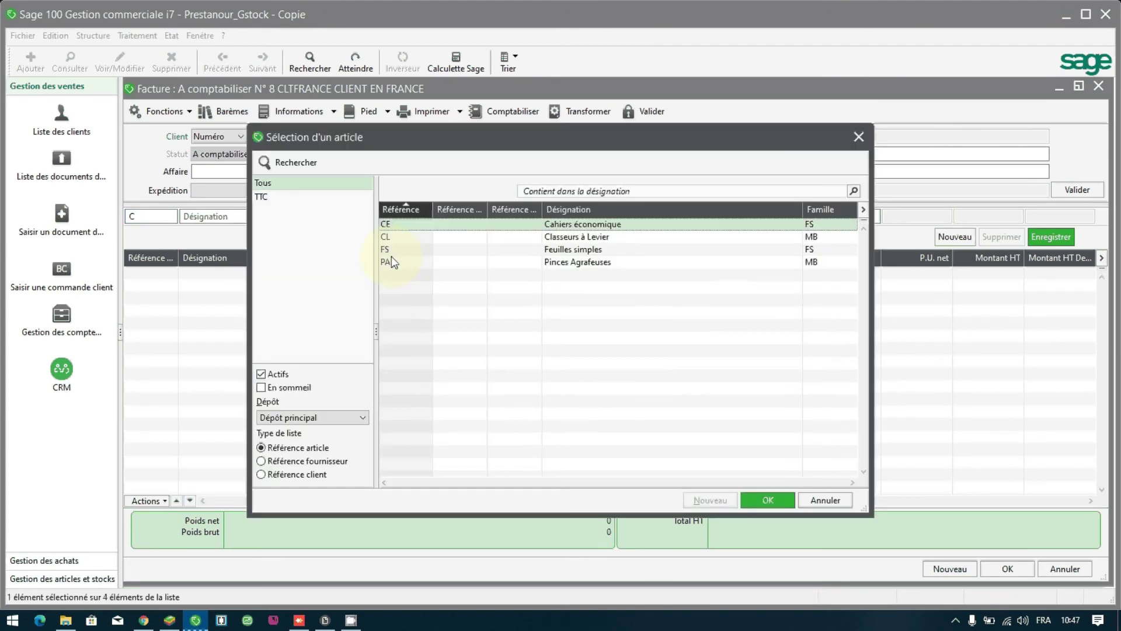
double_click(407, 255)
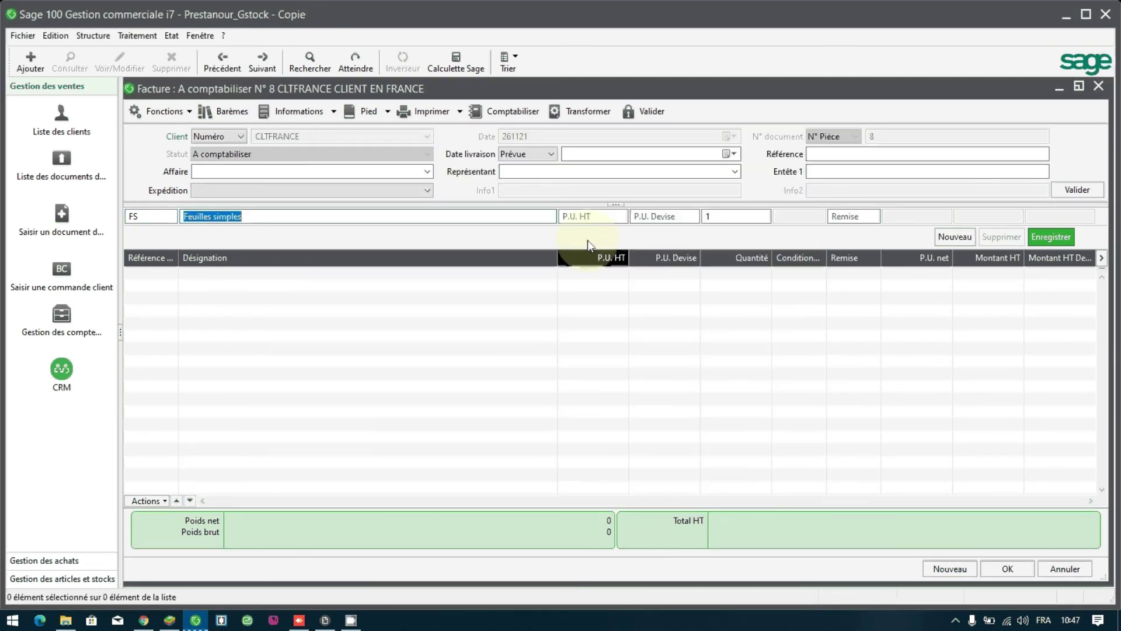
left_click(652, 219)
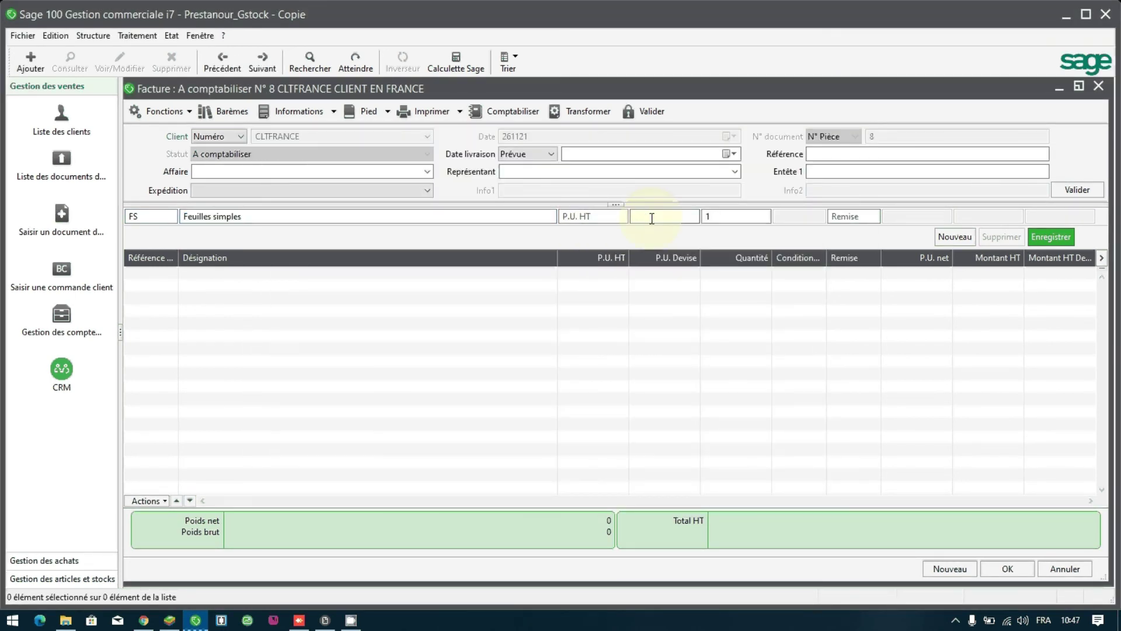
Step: Check the currency and accounting category in the CLIENT EN FRANCE record, and close the record and the customer list
left_click(90, 42)
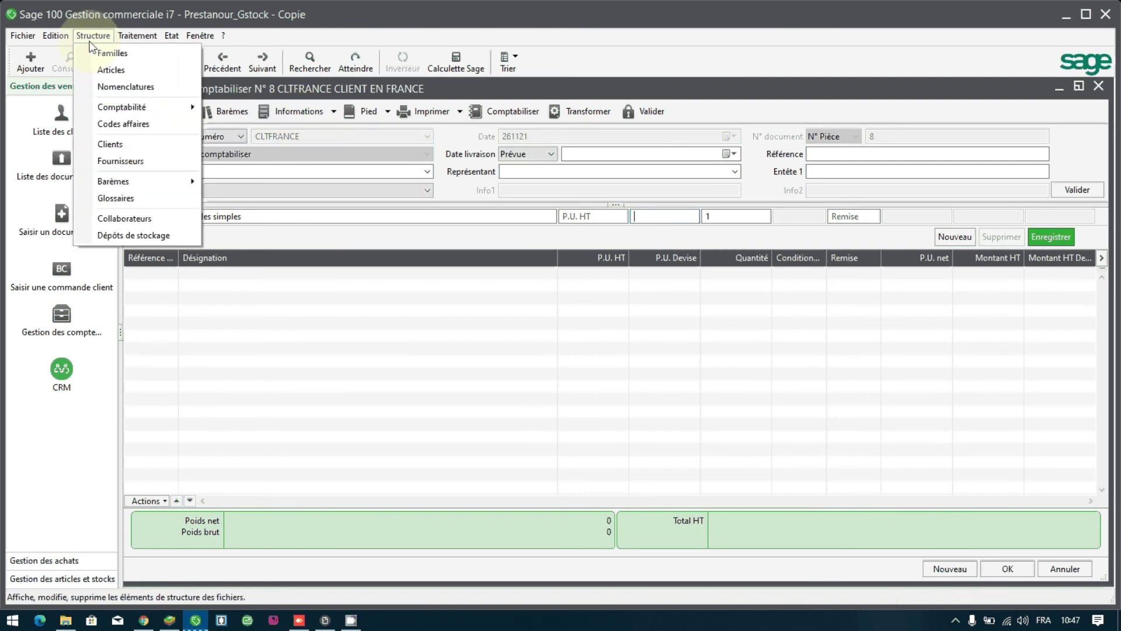
left_click(112, 143)
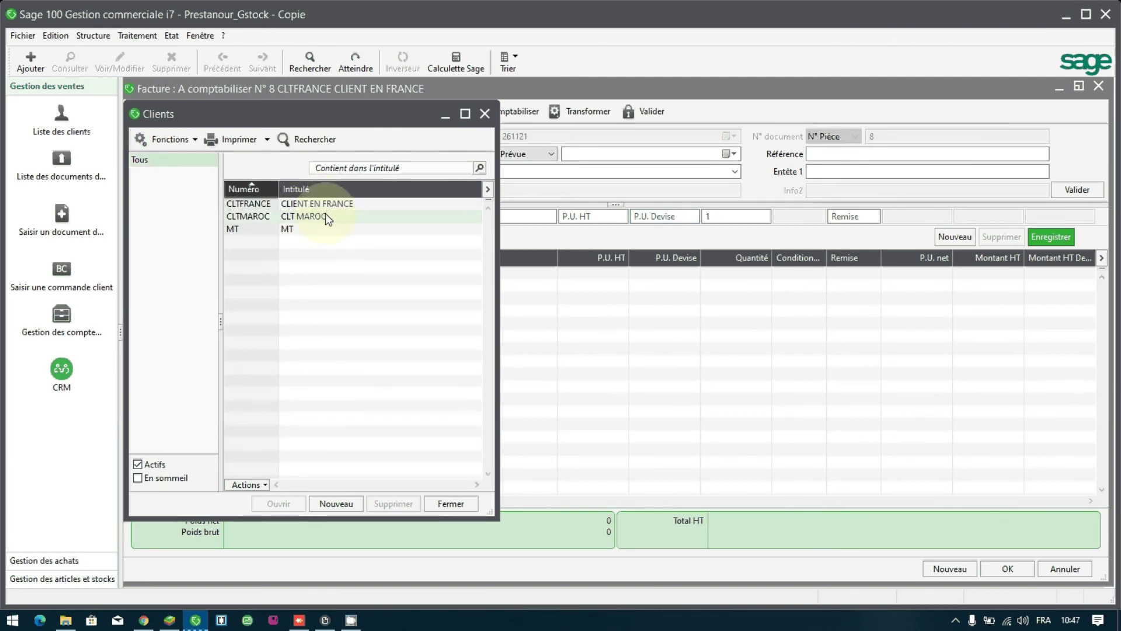
left_click(324, 213)
left_click(324, 205)
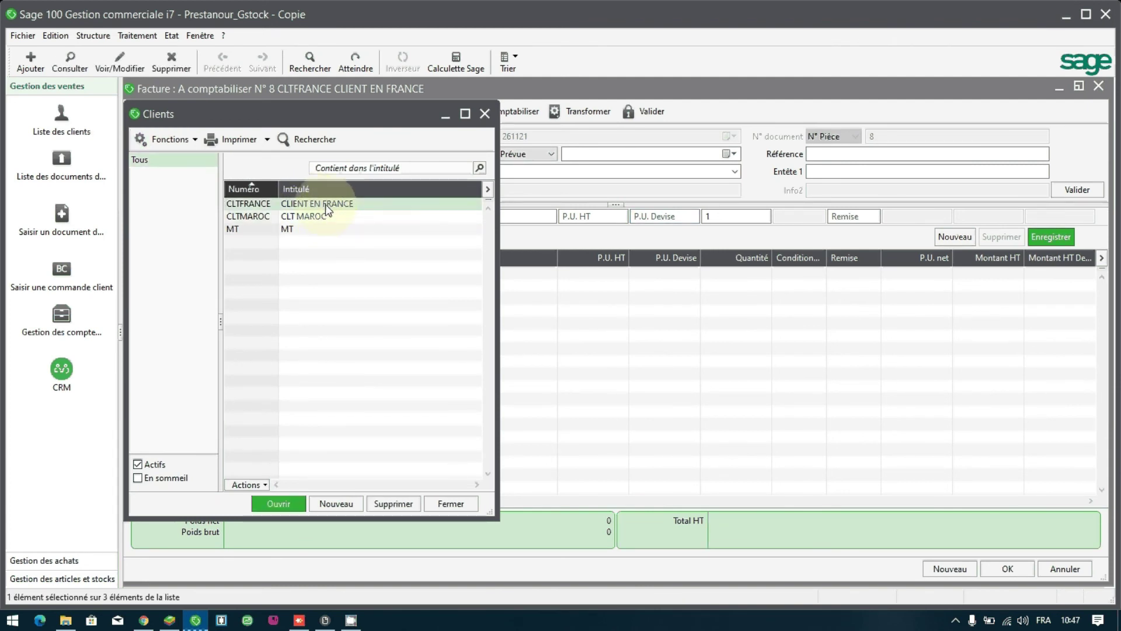
double_click(325, 205)
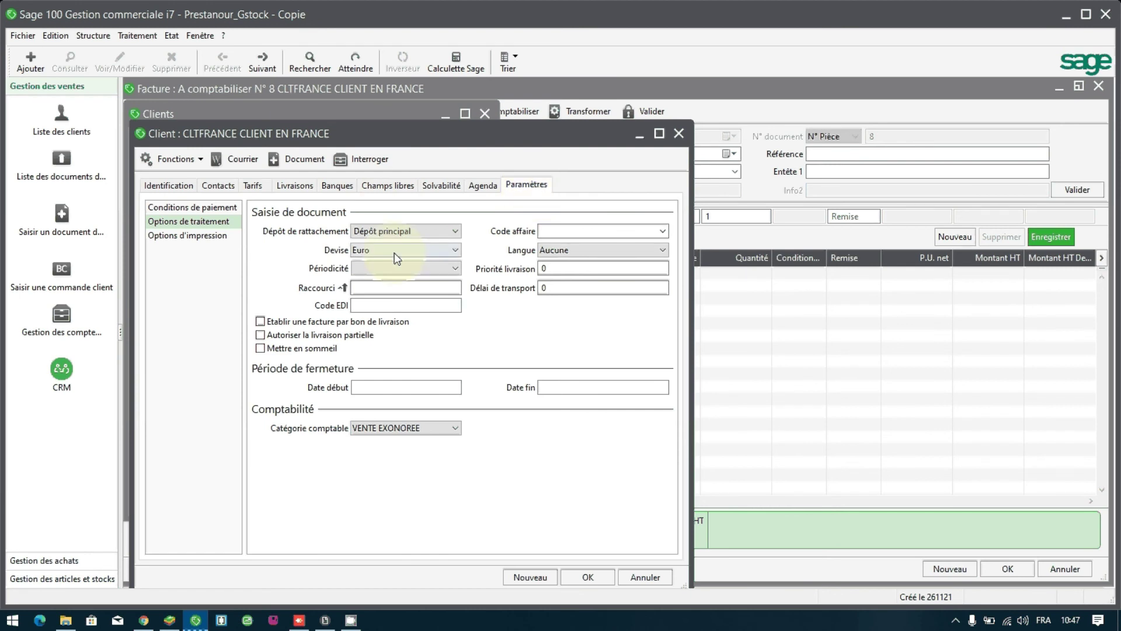
left_click(391, 253)
left_click(389, 425)
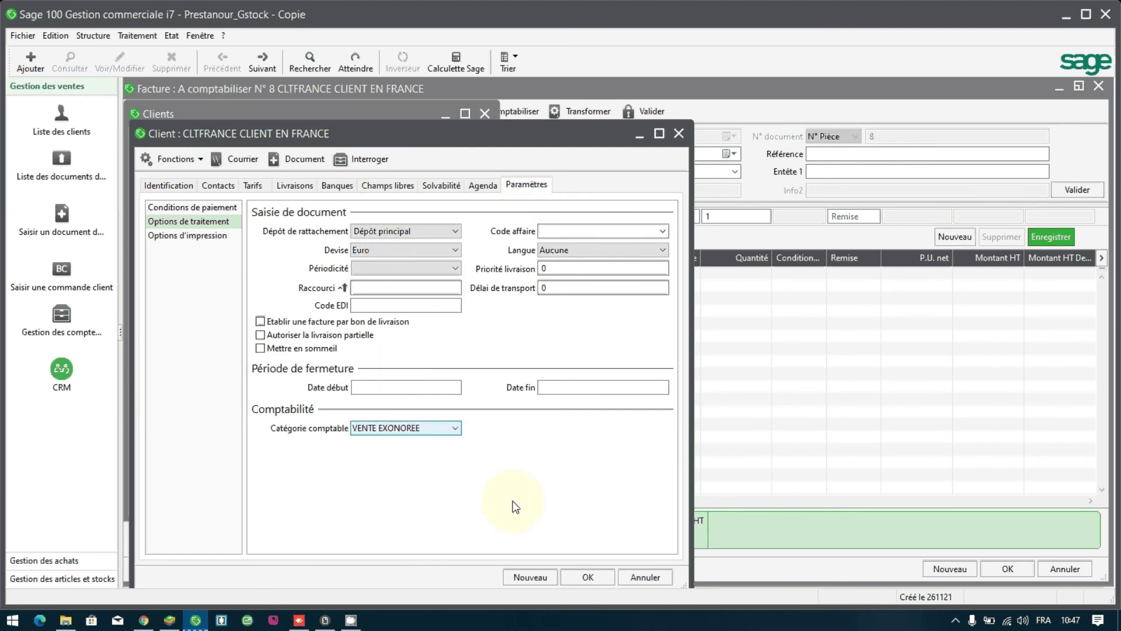
left_click(636, 575)
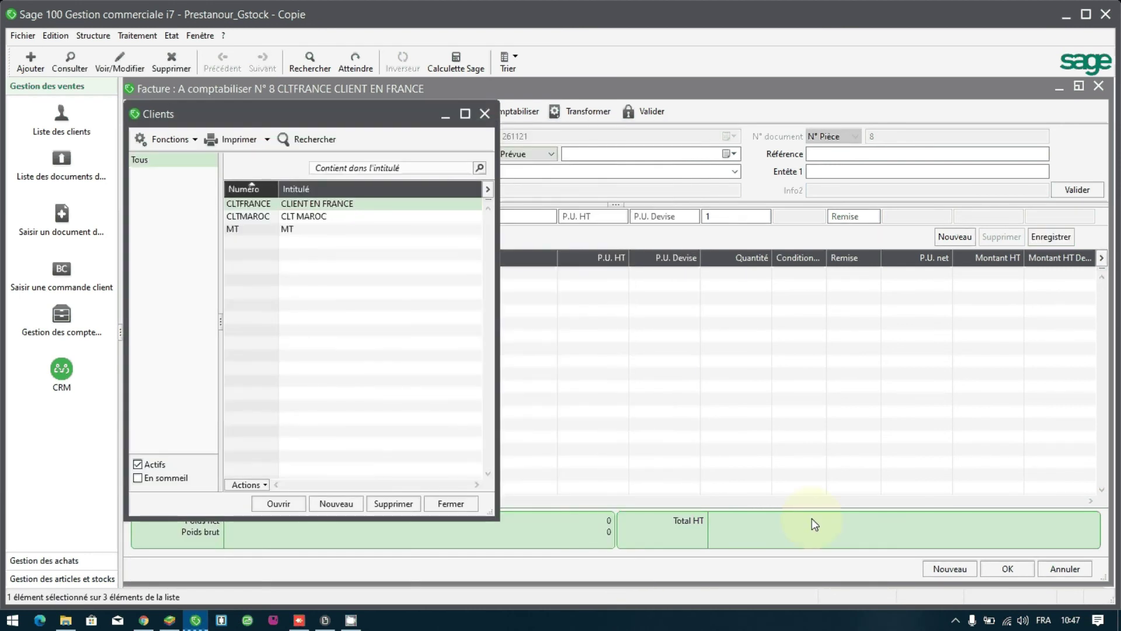
left_click(450, 504)
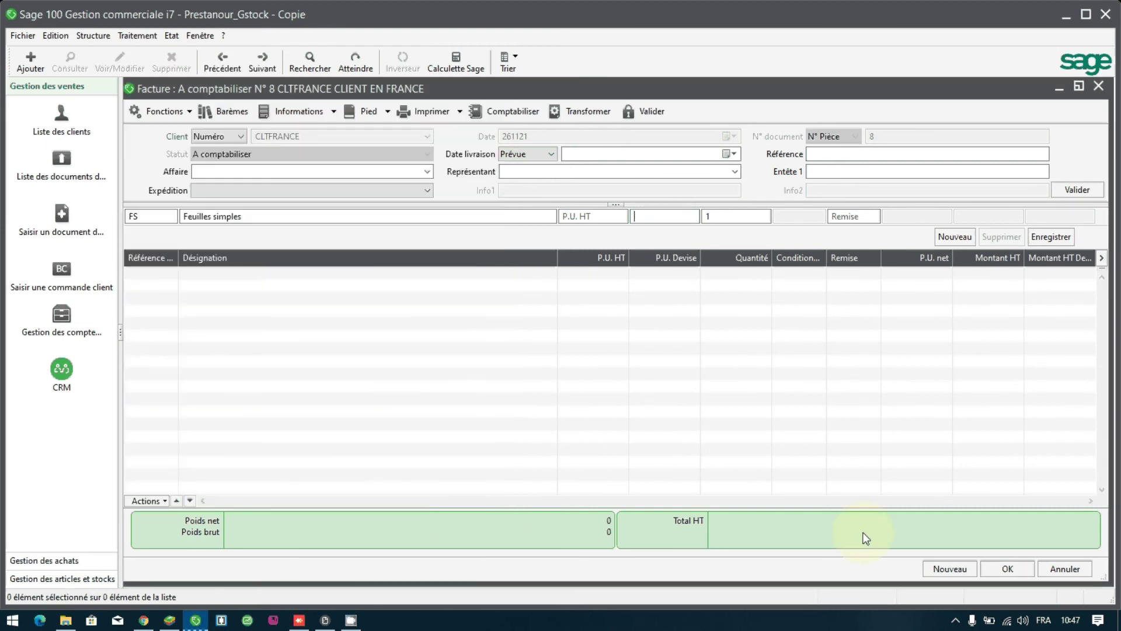
Step: Close the CLTFRANCE invoice and the sales document list, and switch to the Mise en page application
left_click(1070, 570)
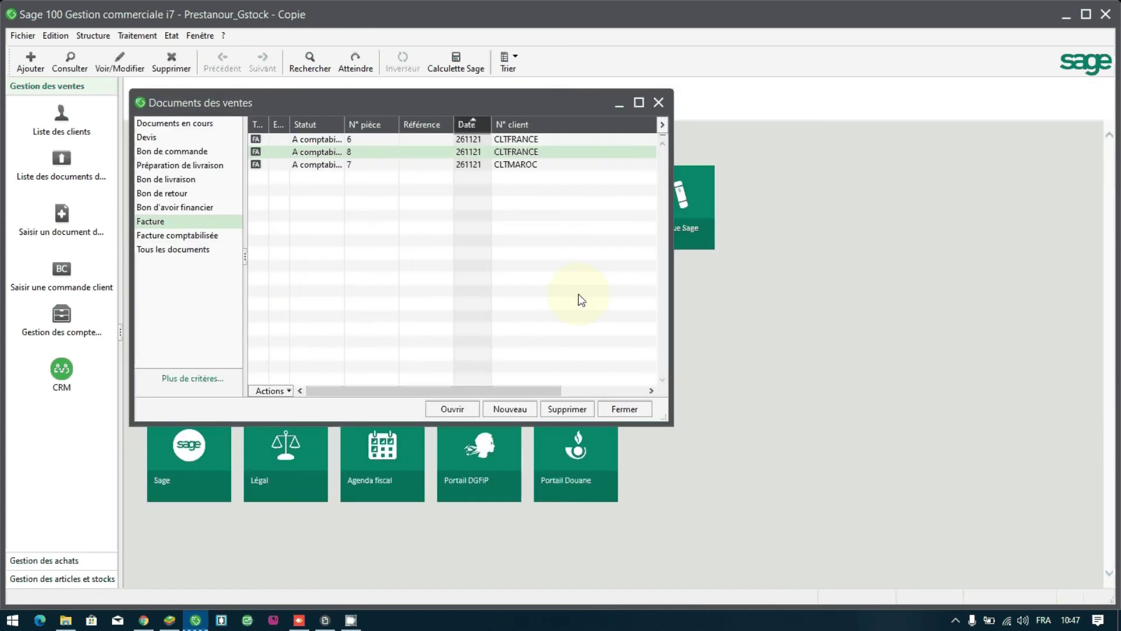
left_click(626, 409)
left_click(22, 36)
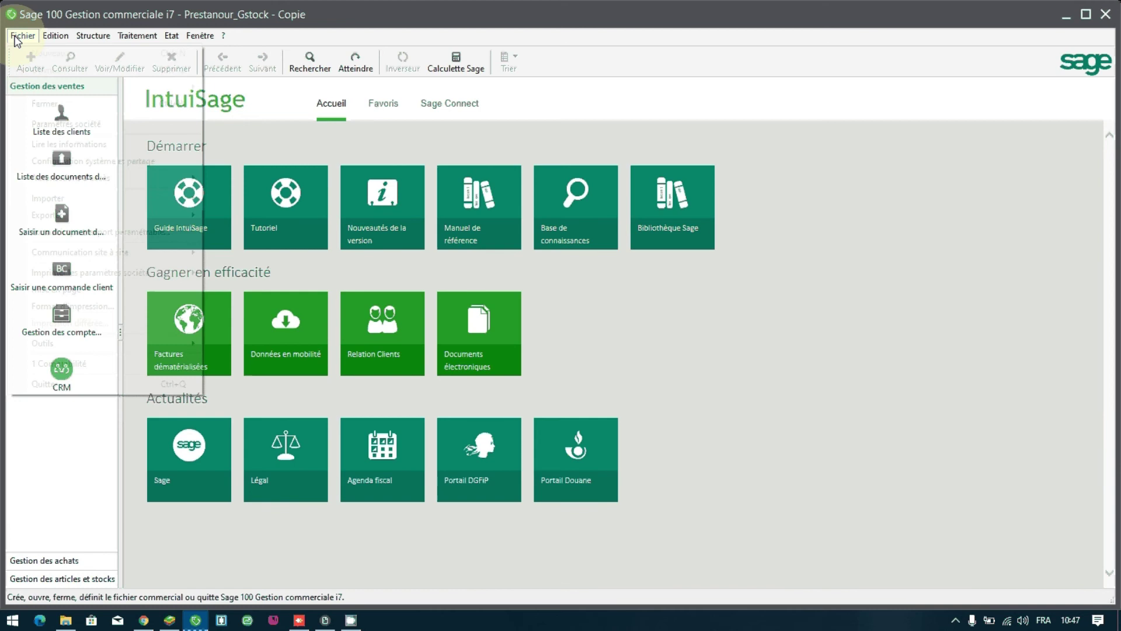
left_click(175, 288)
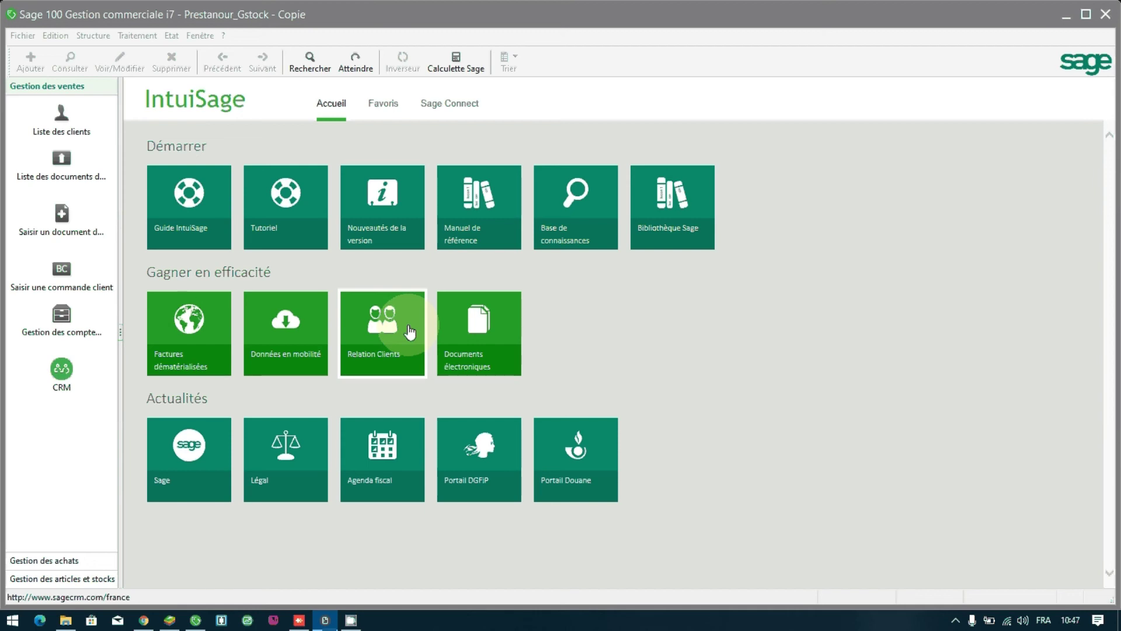
left_click(325, 620)
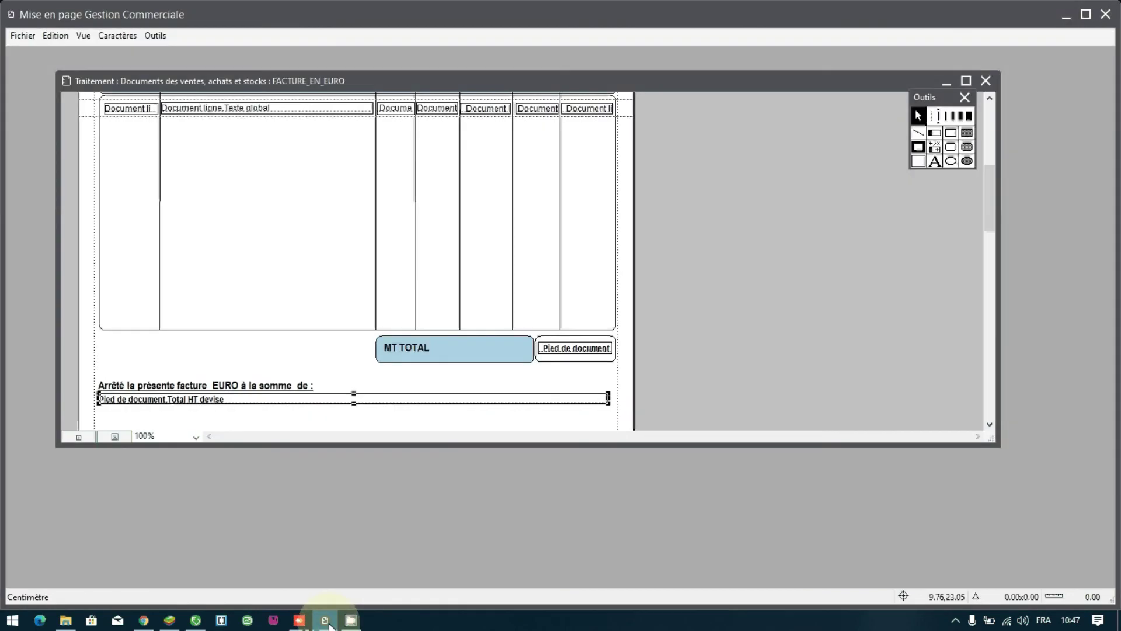
Step: Inspect the source field of the P.U column's variable in the maximized FACTURE_EN_EURO layout, and close its properties
left_click(966, 82)
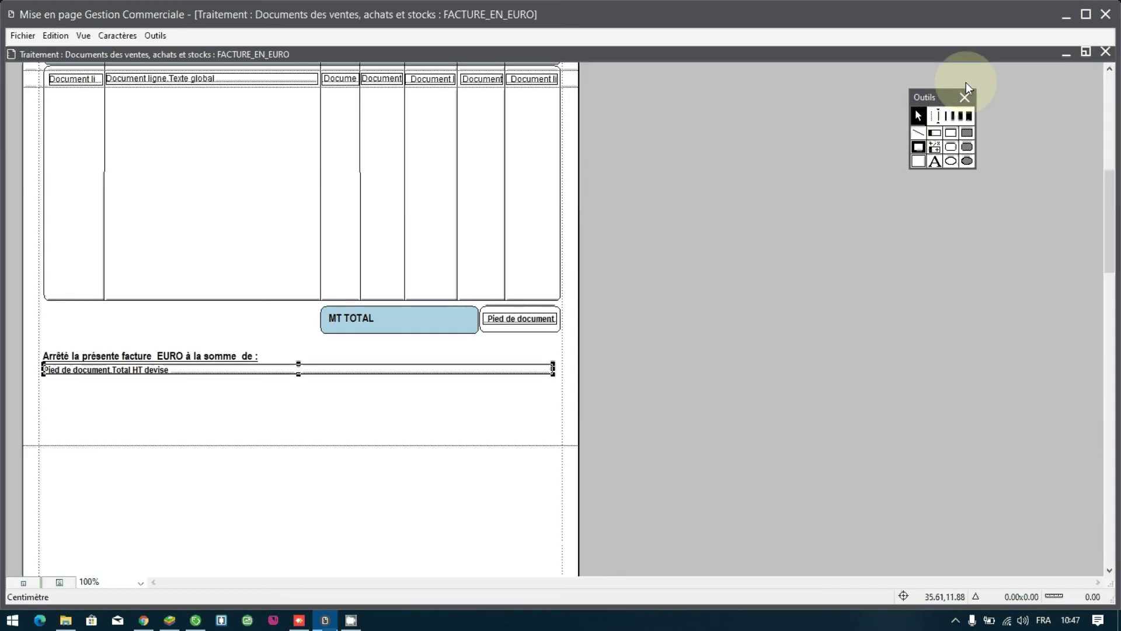
left_click(1111, 114)
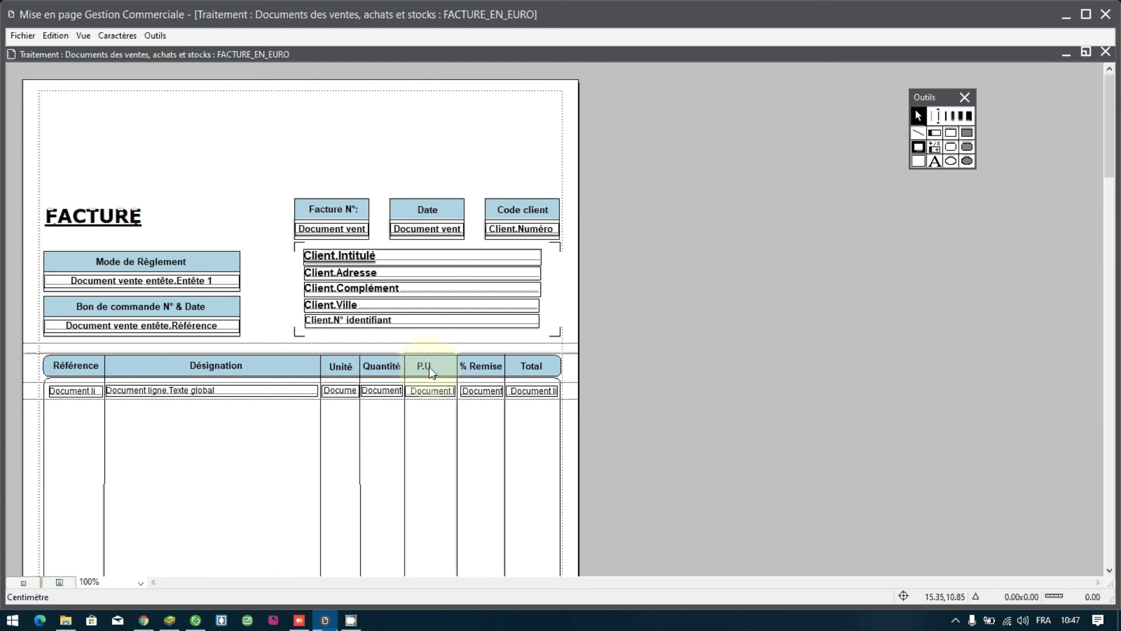
left_click(531, 366)
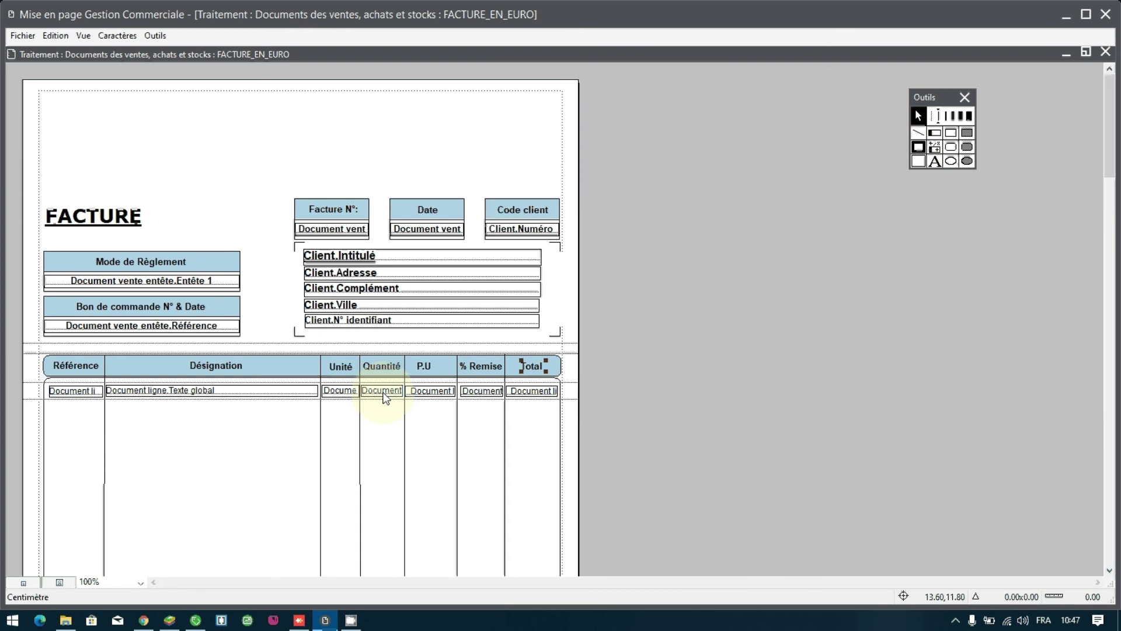
double_click(442, 392)
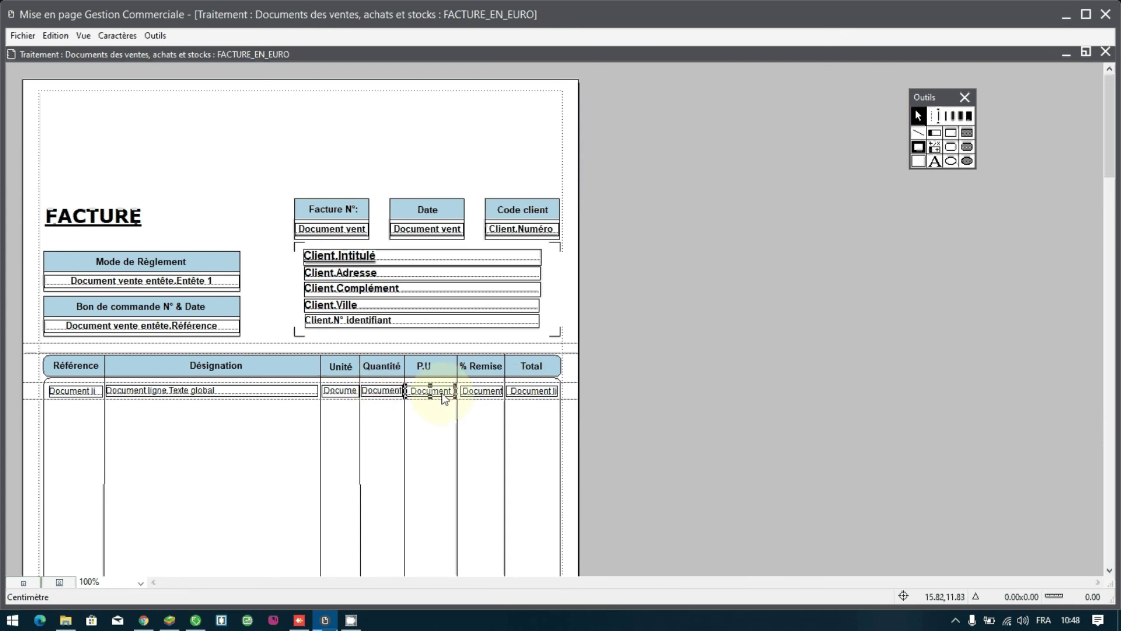
left_click(514, 208)
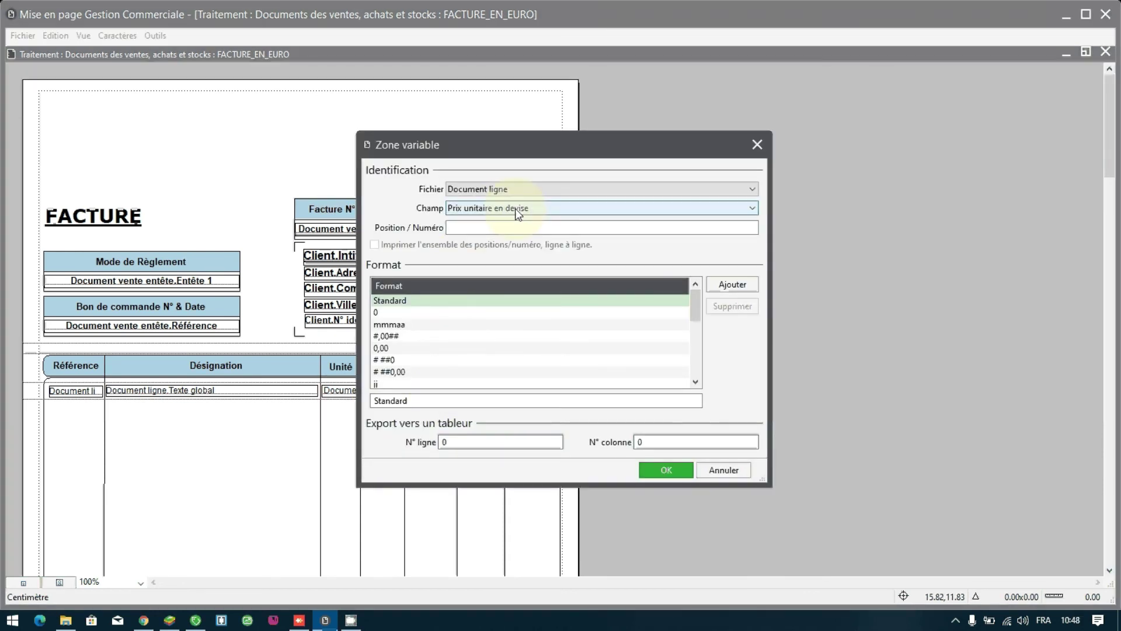
left_click(515, 209)
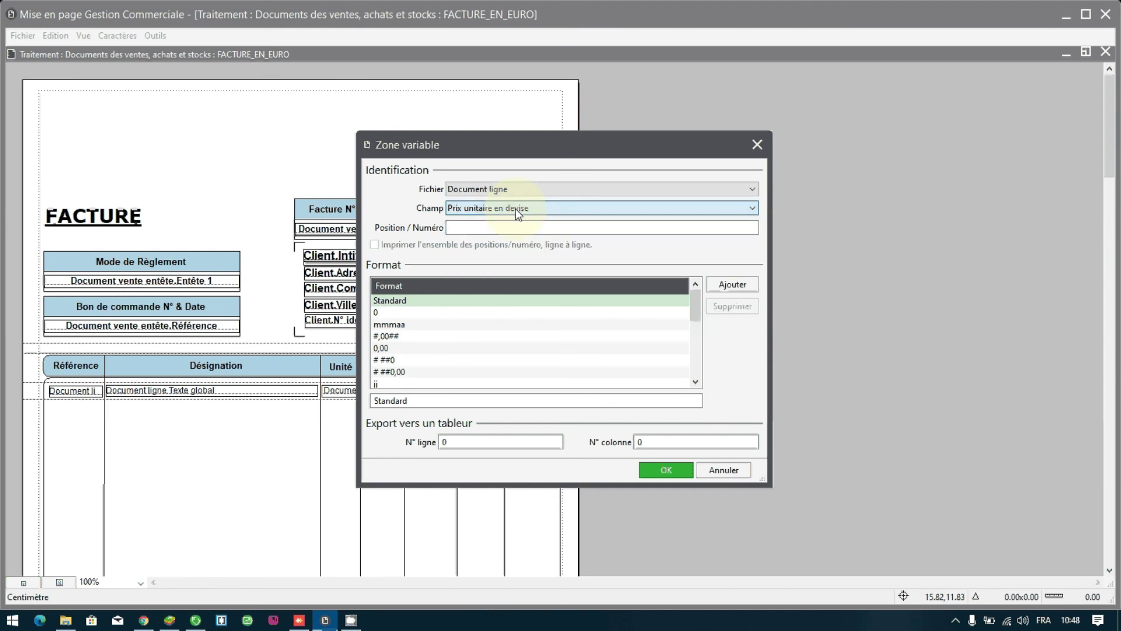
left_click(667, 471)
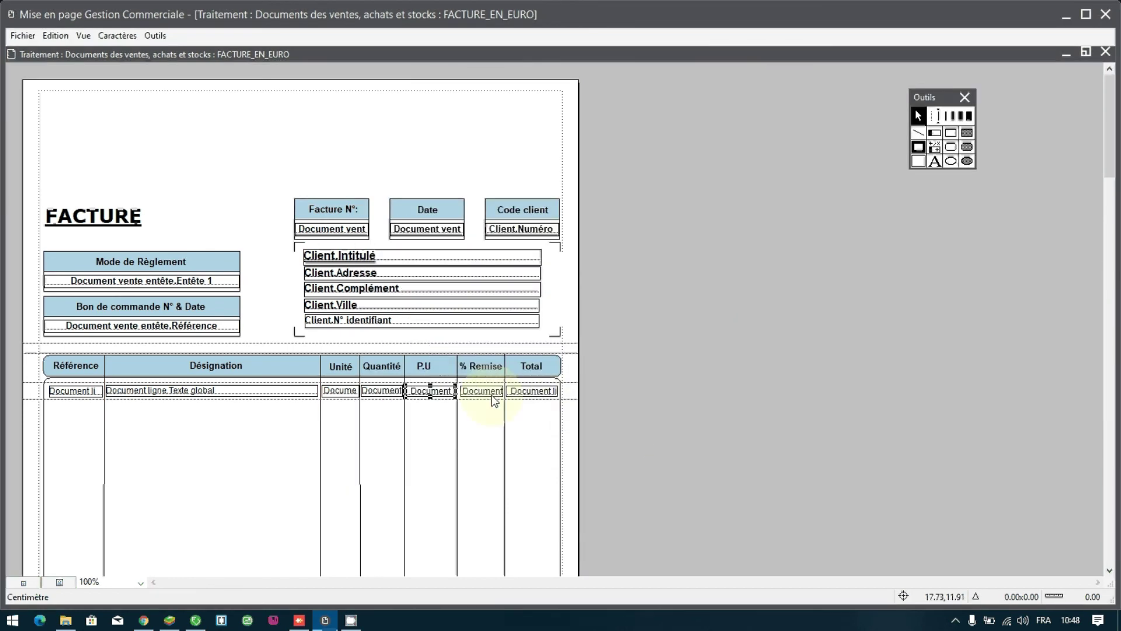
Step: Restore the FACTURE_EN_EURO layout from maximized view, narrow its window and move it aside to free space for a second layout
left_click(1086, 53)
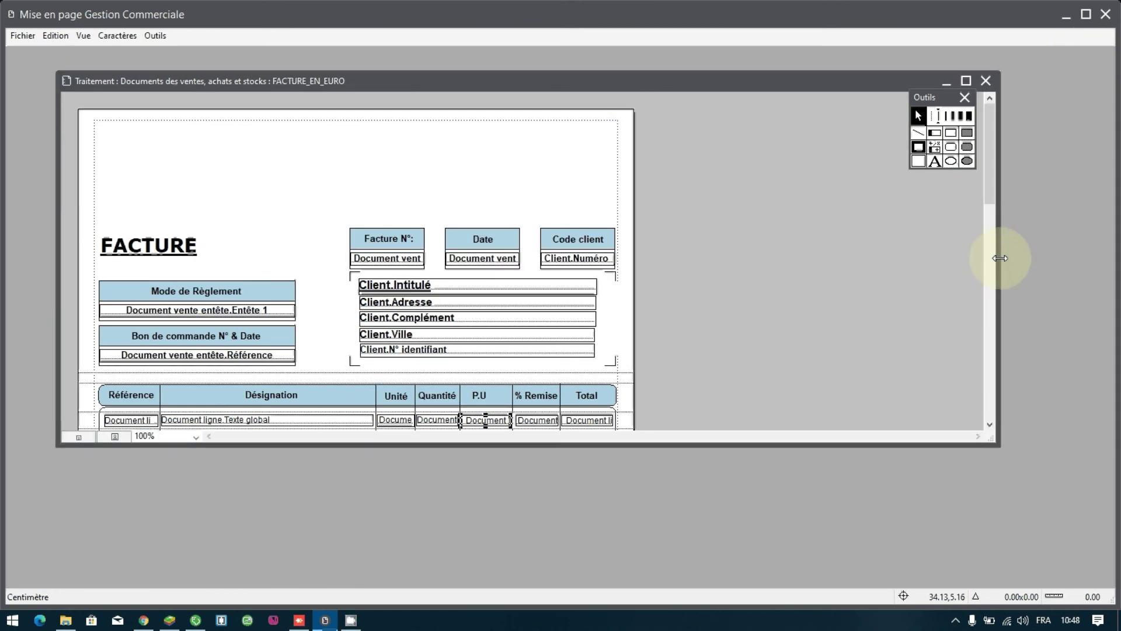
left_click_drag(999, 258, 683, 296)
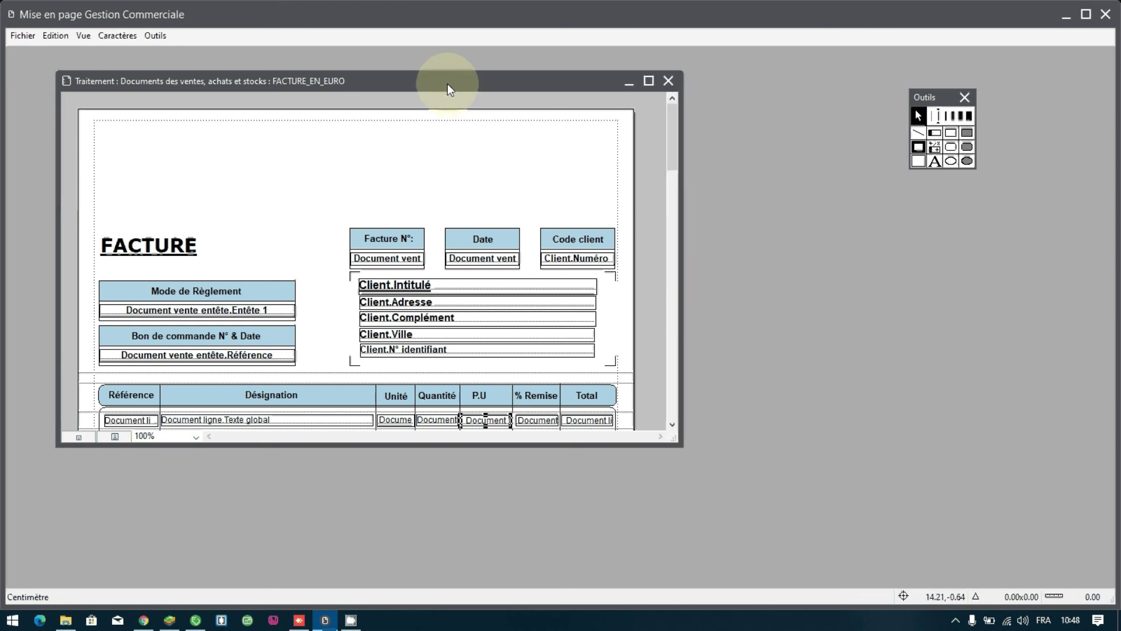
left_click_drag(446, 88, 407, 76)
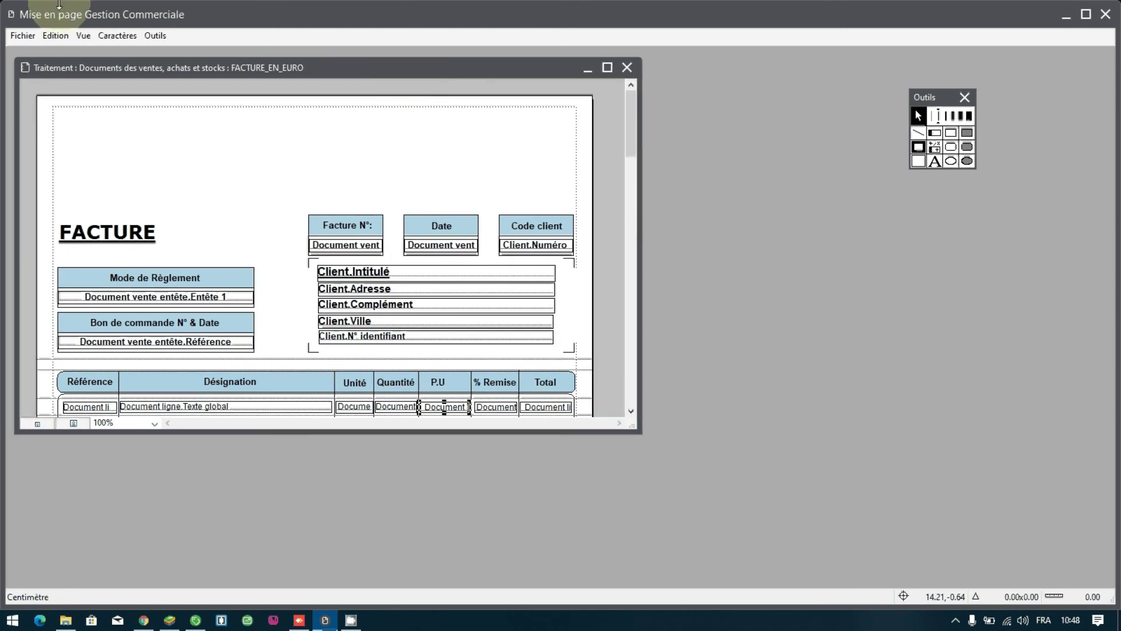
Step: Open the FACTURE layout, narrow its window and place it beside the FACTURE_EN_EURO layout for comparison
left_click(27, 37)
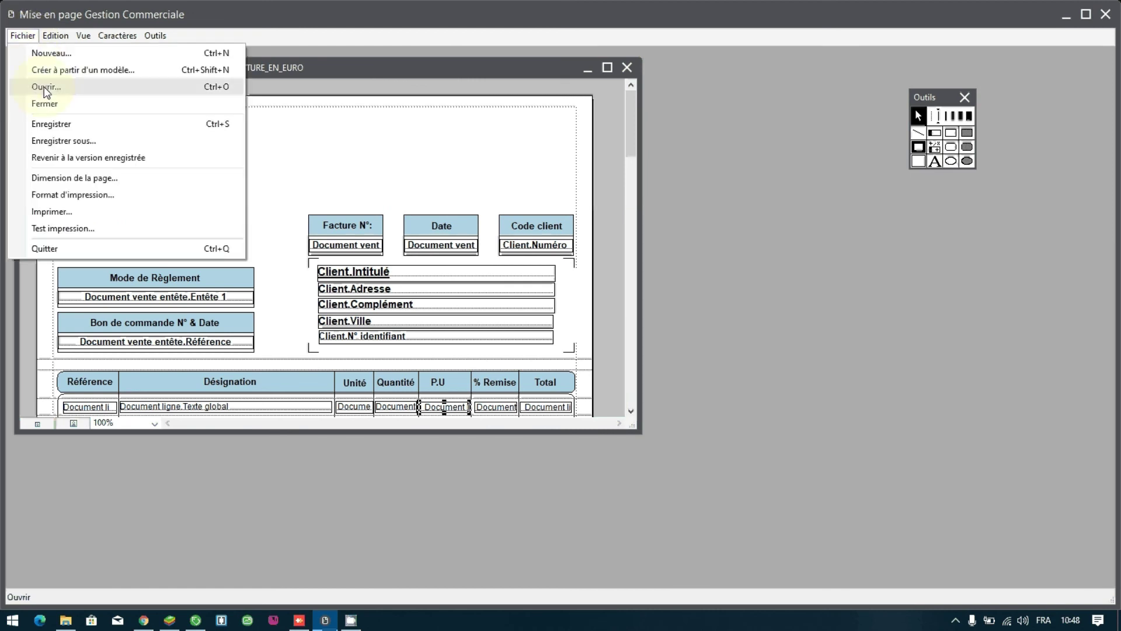
left_click(46, 89)
double_click(195, 101)
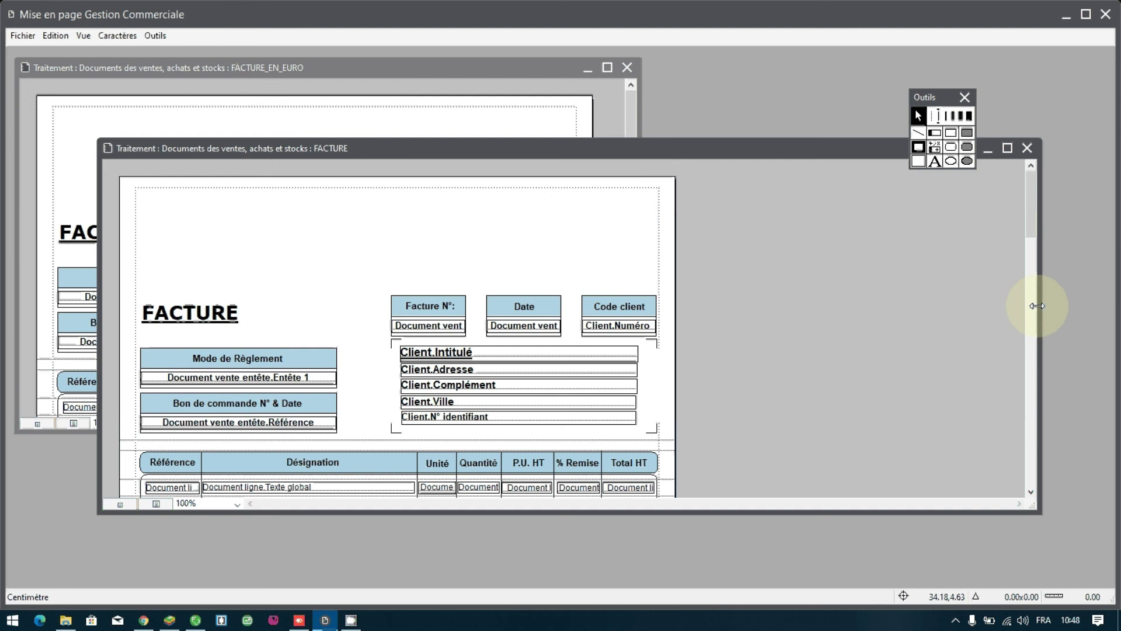
left_click_drag(1037, 306, 707, 386)
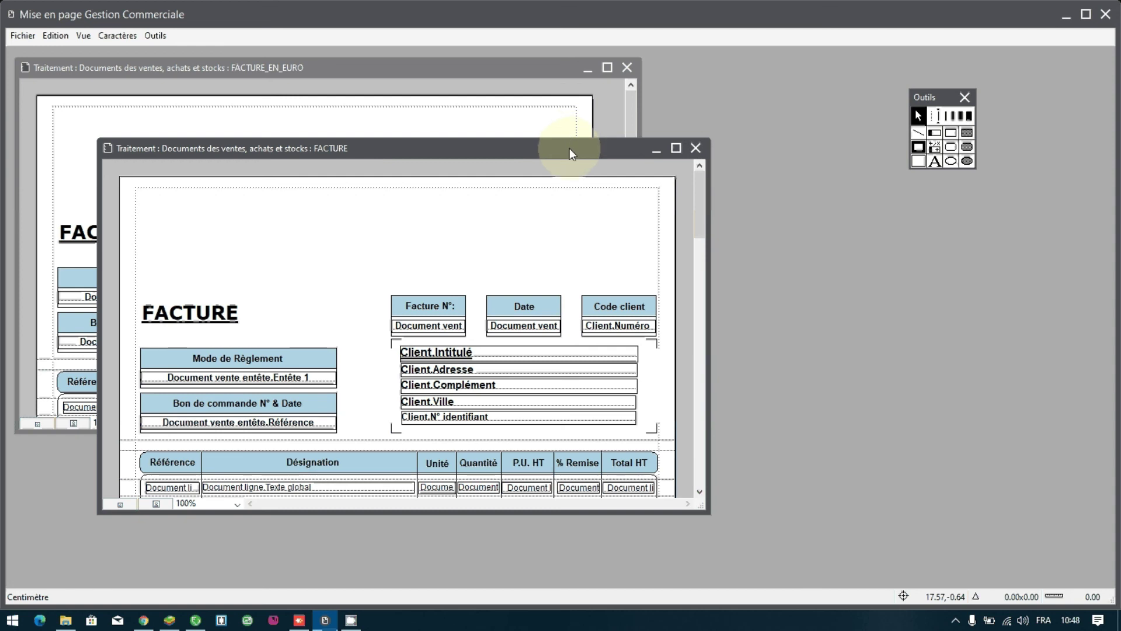
left_click_drag(570, 151, 954, 110)
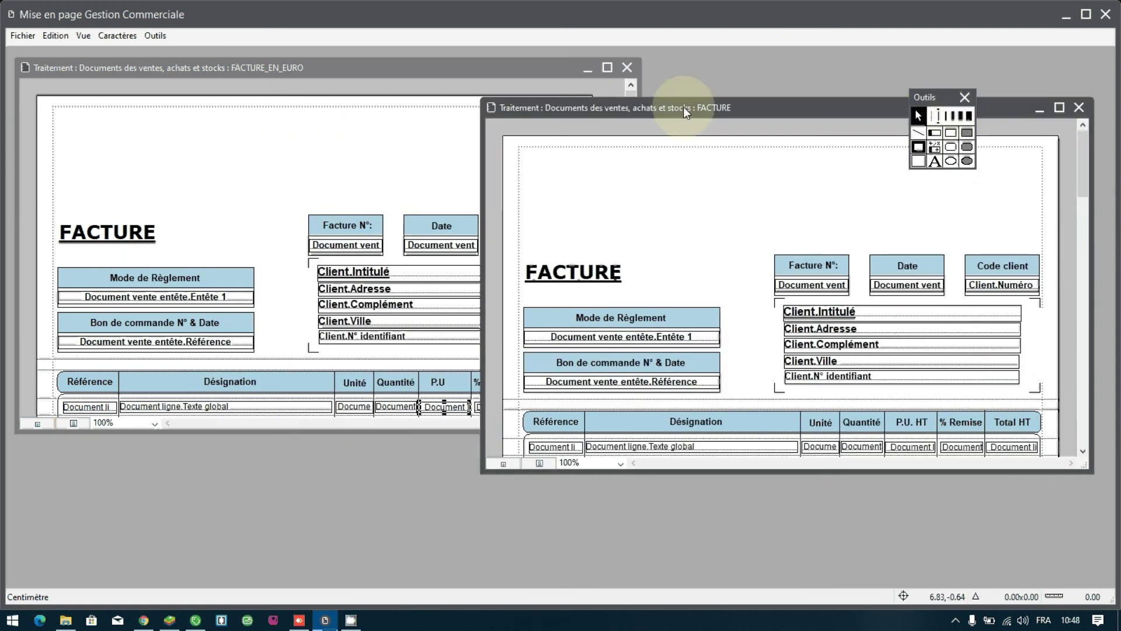
left_click_drag(685, 112, 782, 52)
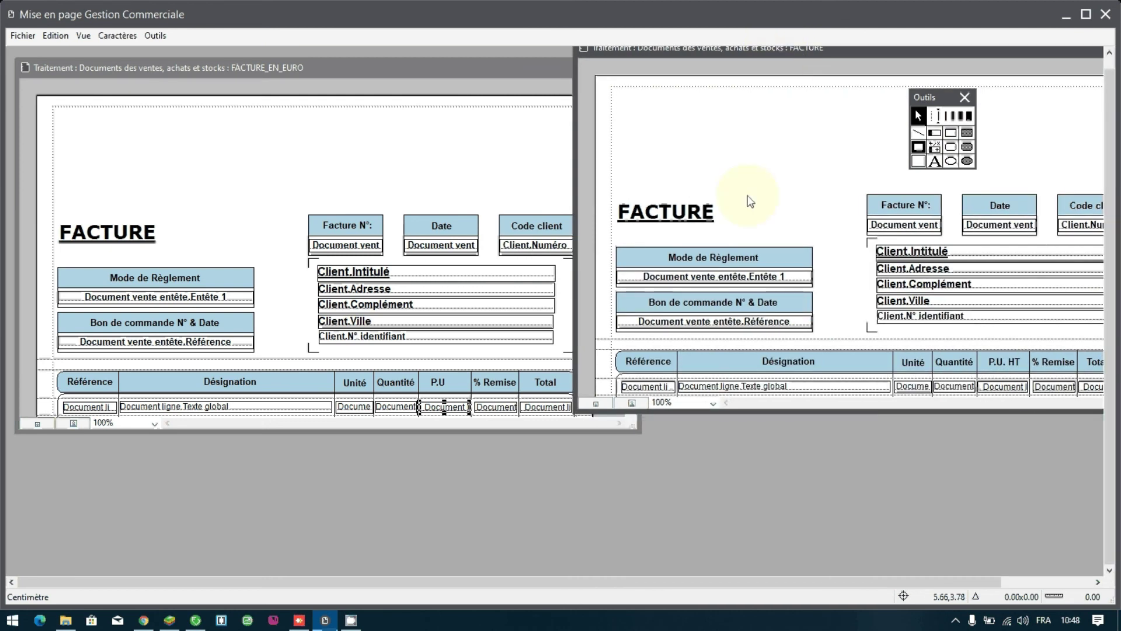
Step: Compare the source field of the unit price variable in the FACTURE layout with the one in FACTURE_EN_EURO
left_click(1004, 388)
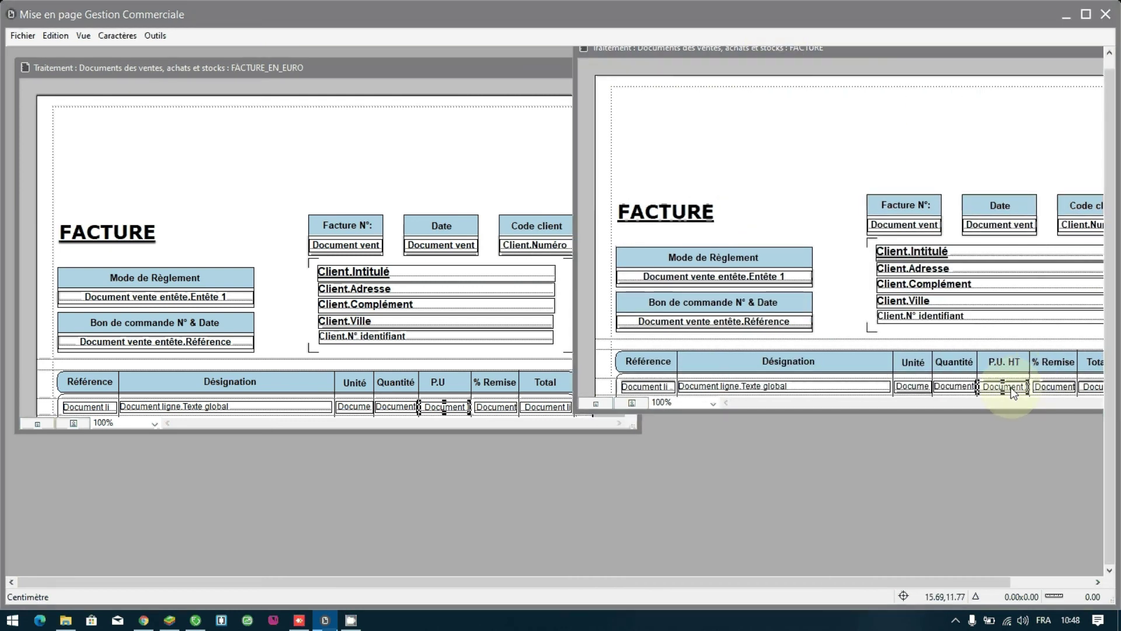
double_click(1013, 391)
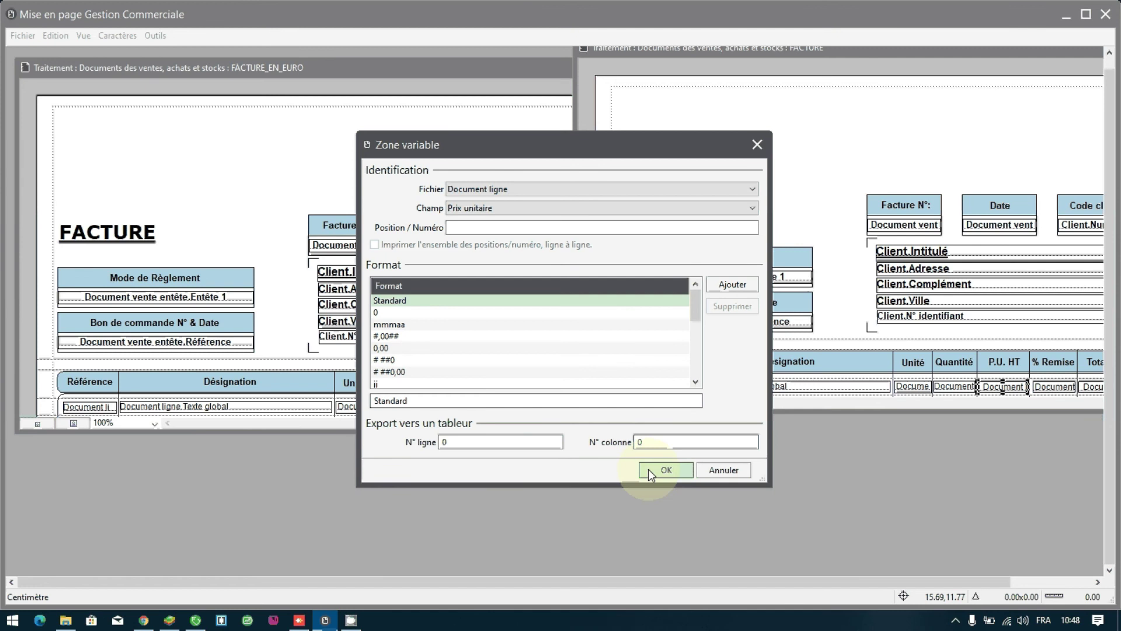
left_click(664, 470)
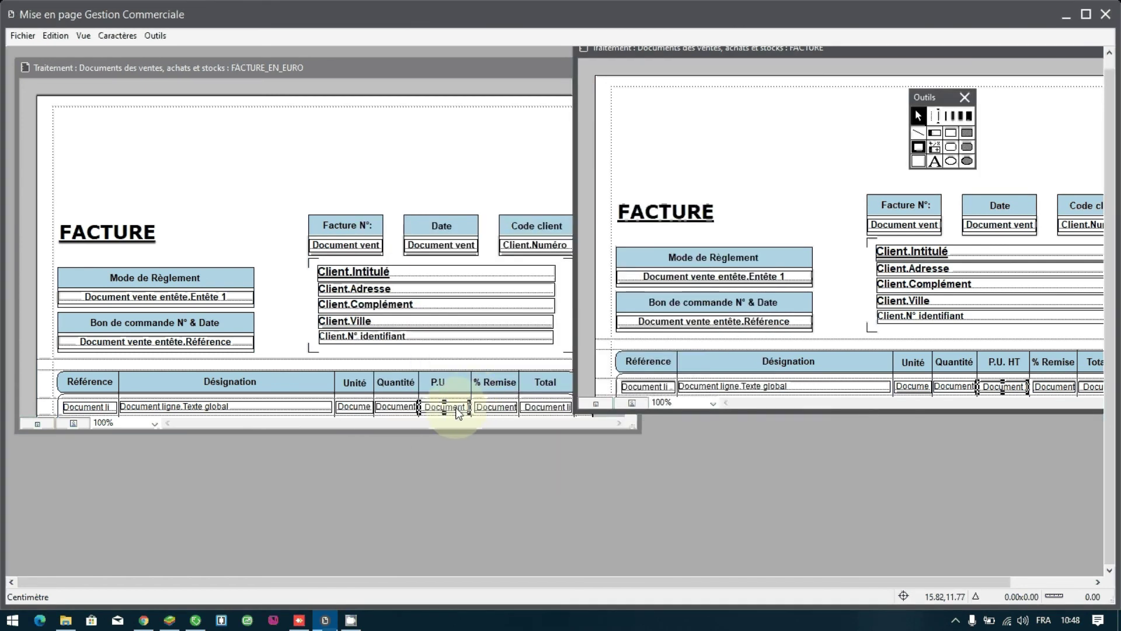
double_click(456, 409)
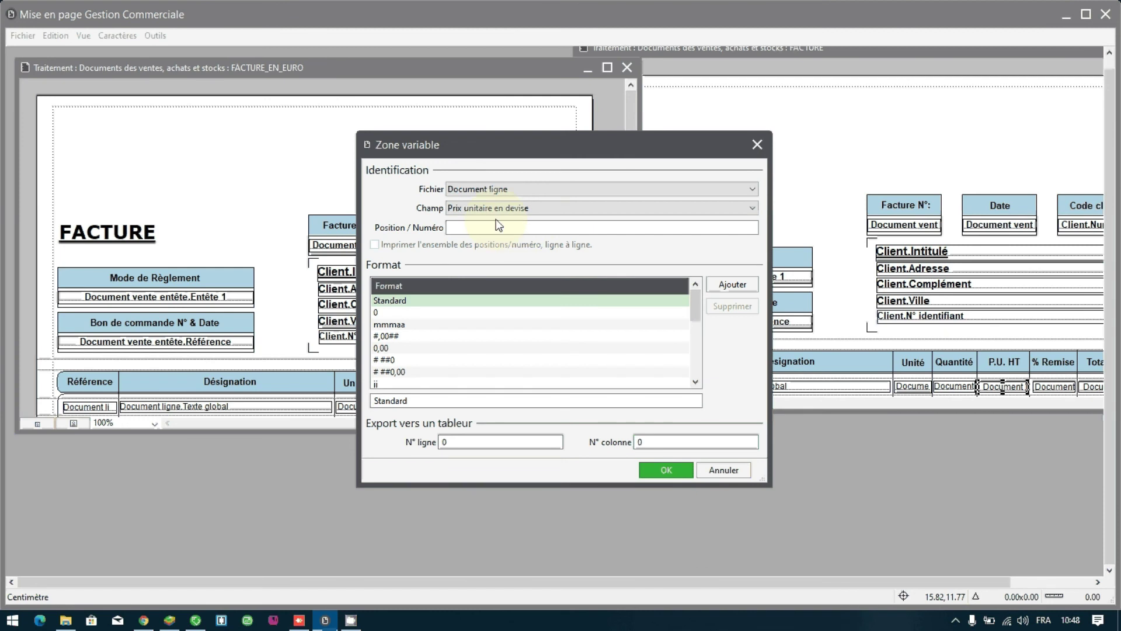
left_click(724, 469)
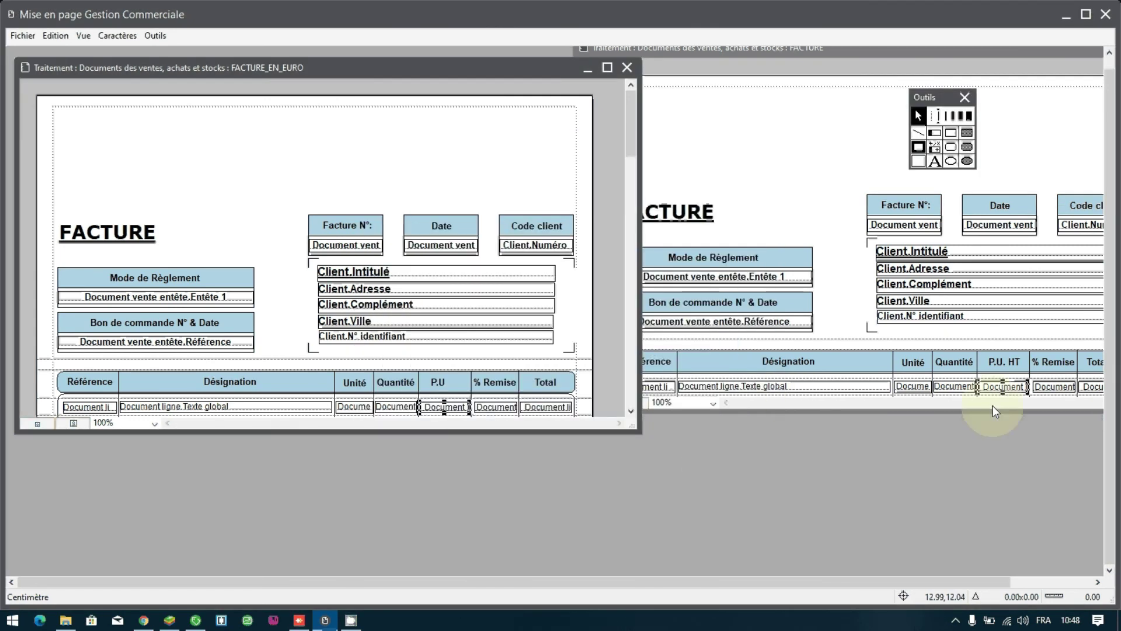
Step: Compare the source field of the line total variable in the FACTURE layout with the one in FACTURE_EN_EURO
double_click(1093, 387)
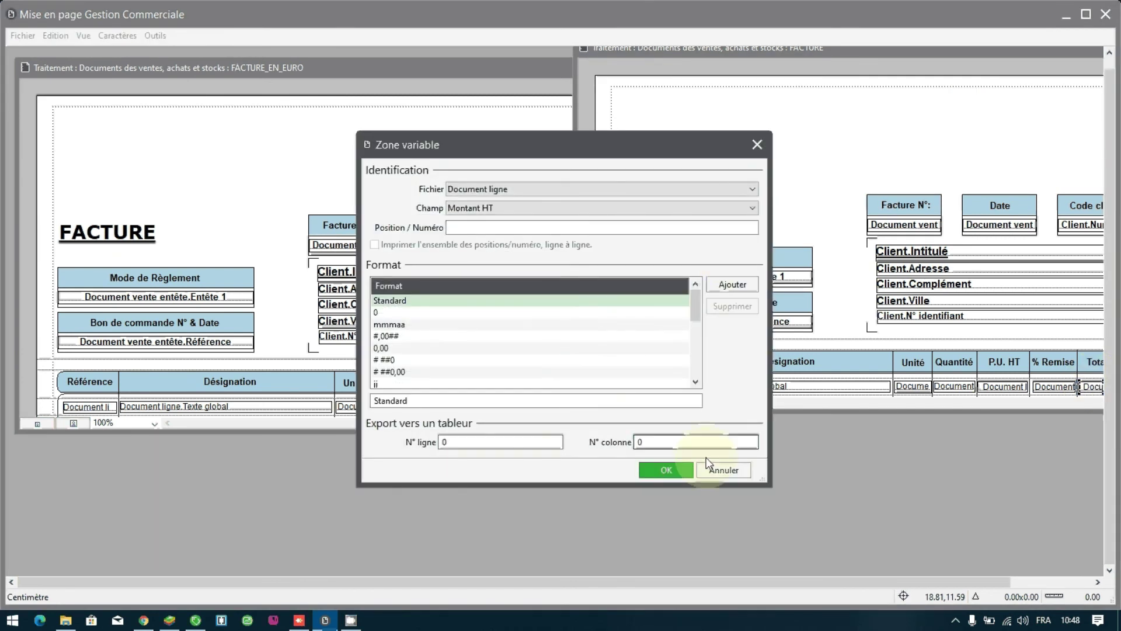
left_click(681, 465)
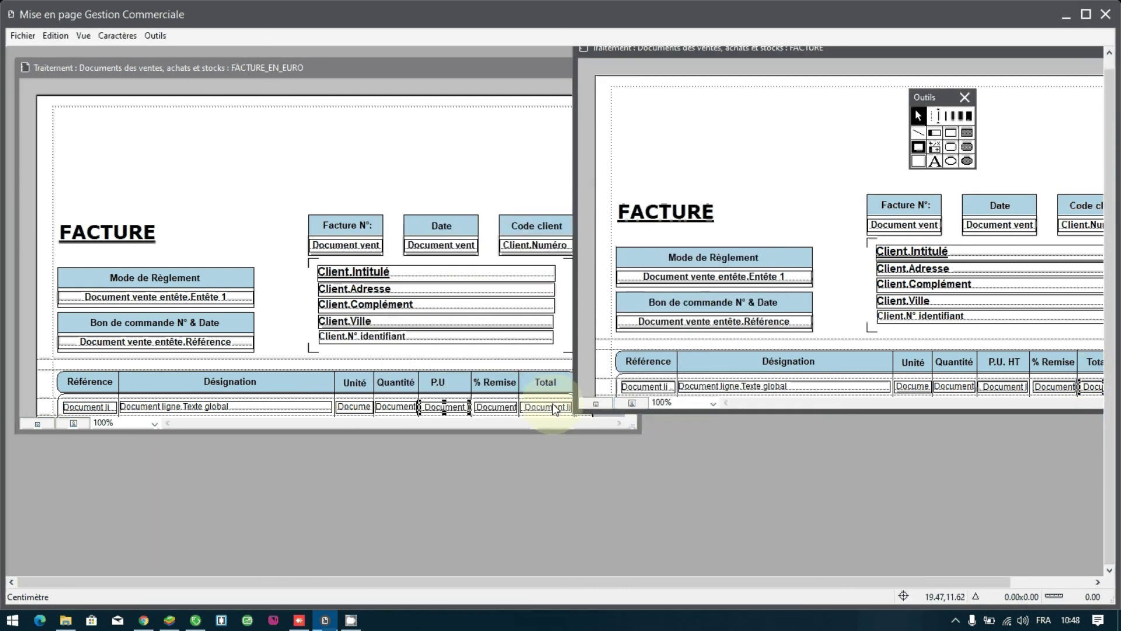
double_click(550, 407)
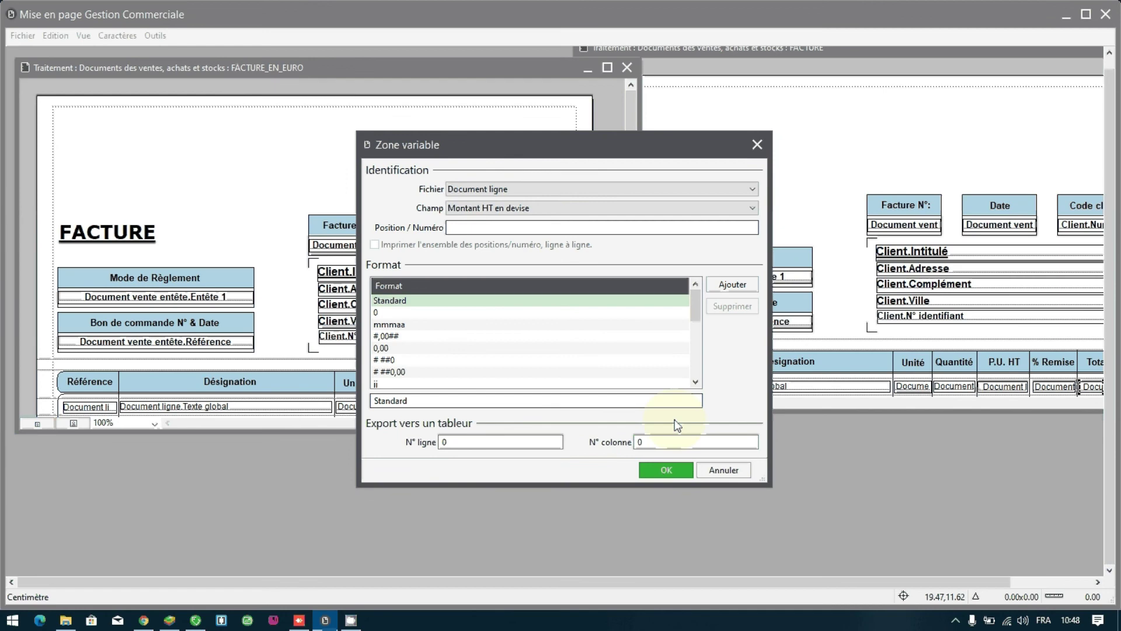
left_click(723, 469)
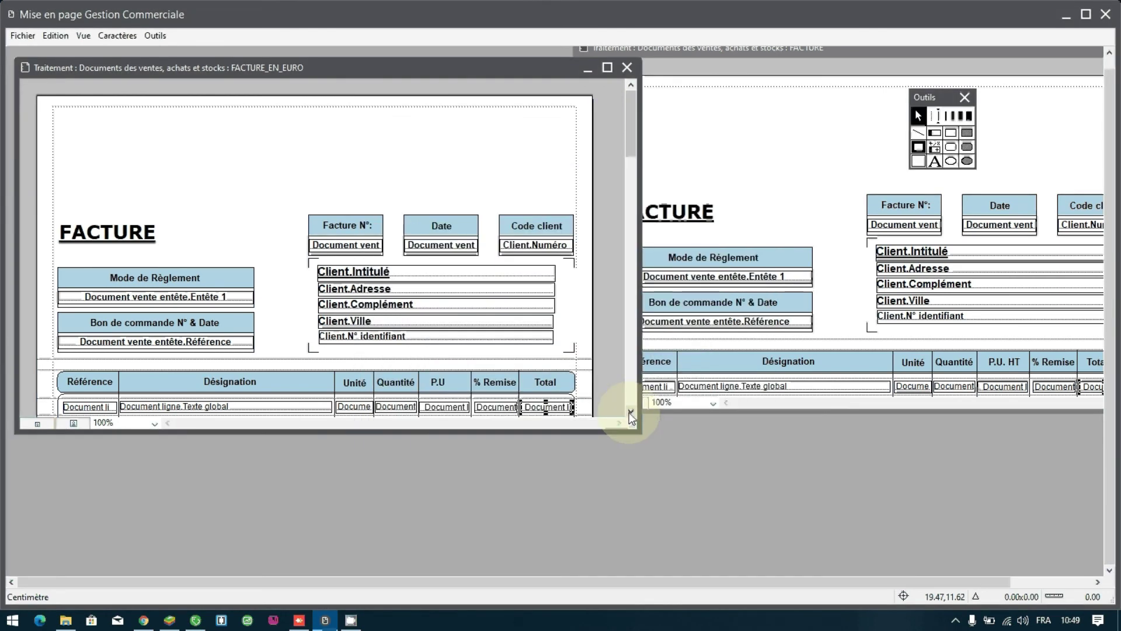
Step: Inspect the source fields of the MT TOTAL variable and the amount-in-words variable in the FACTURE_EN_EURO footer
left_click(630, 411)
left_click(631, 412)
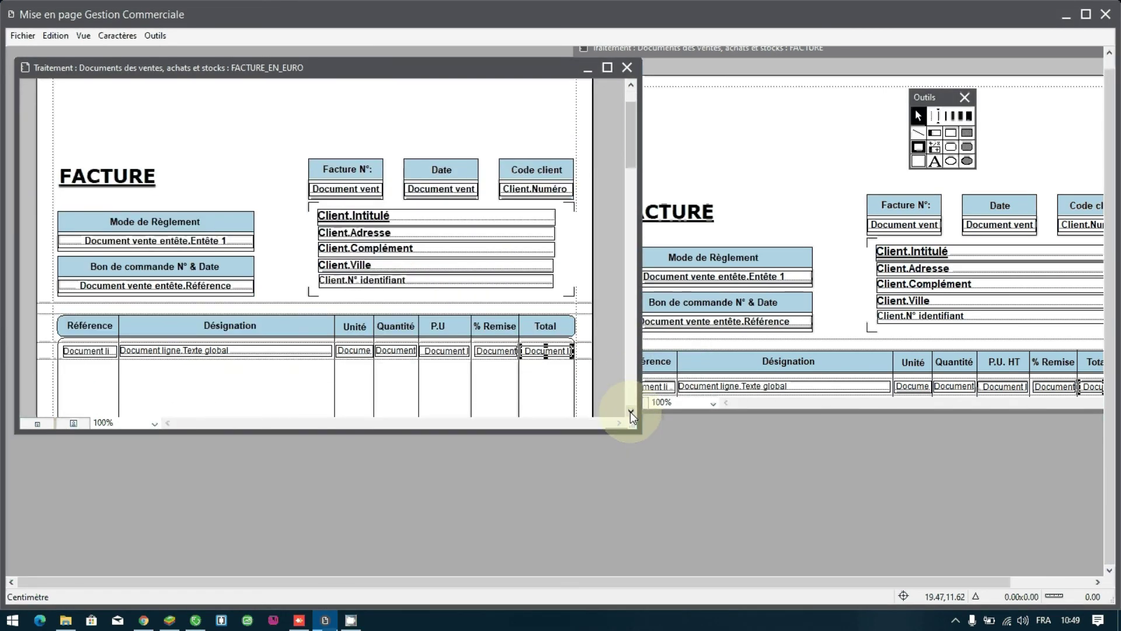
left_click(631, 414)
left_click(630, 413)
left_click(631, 413)
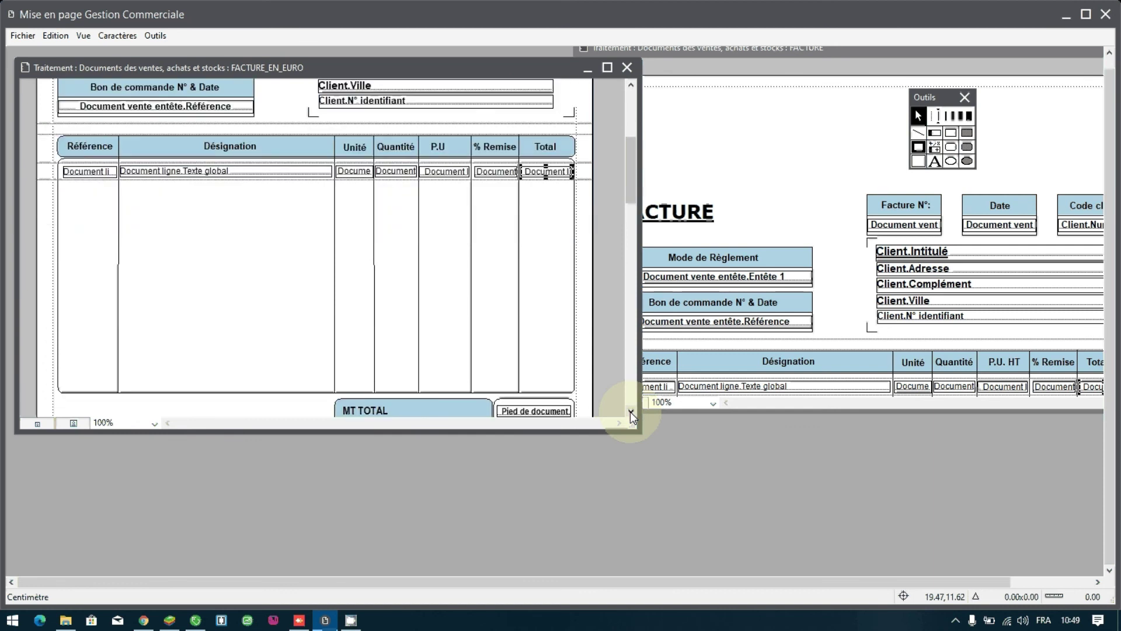
left_click(630, 414)
left_click(631, 414)
double_click(546, 305)
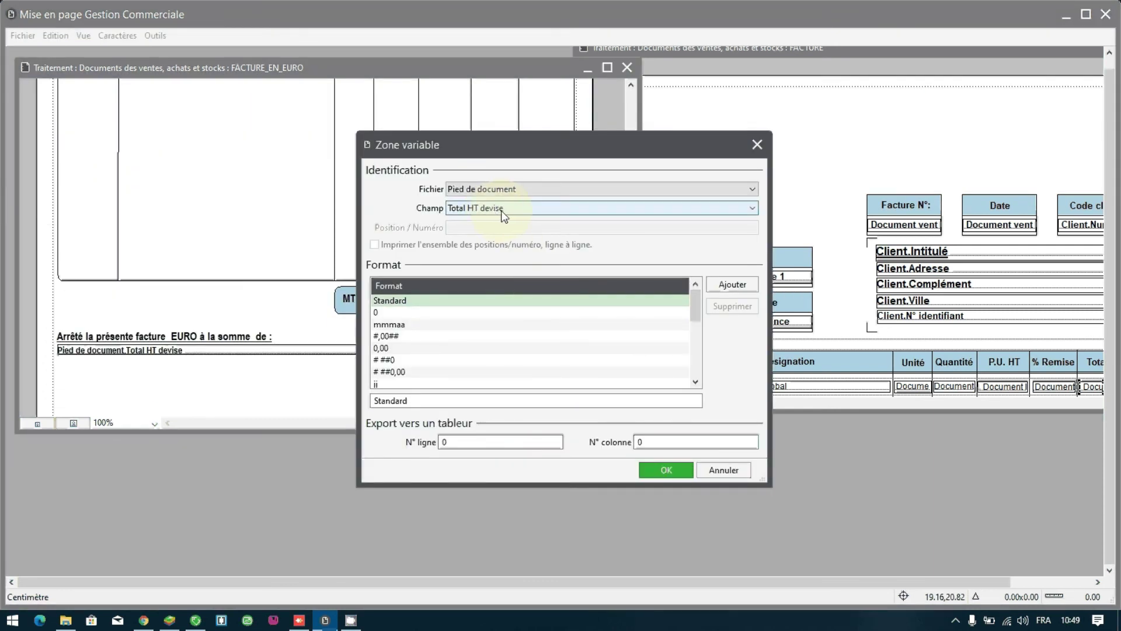
left_click(655, 467)
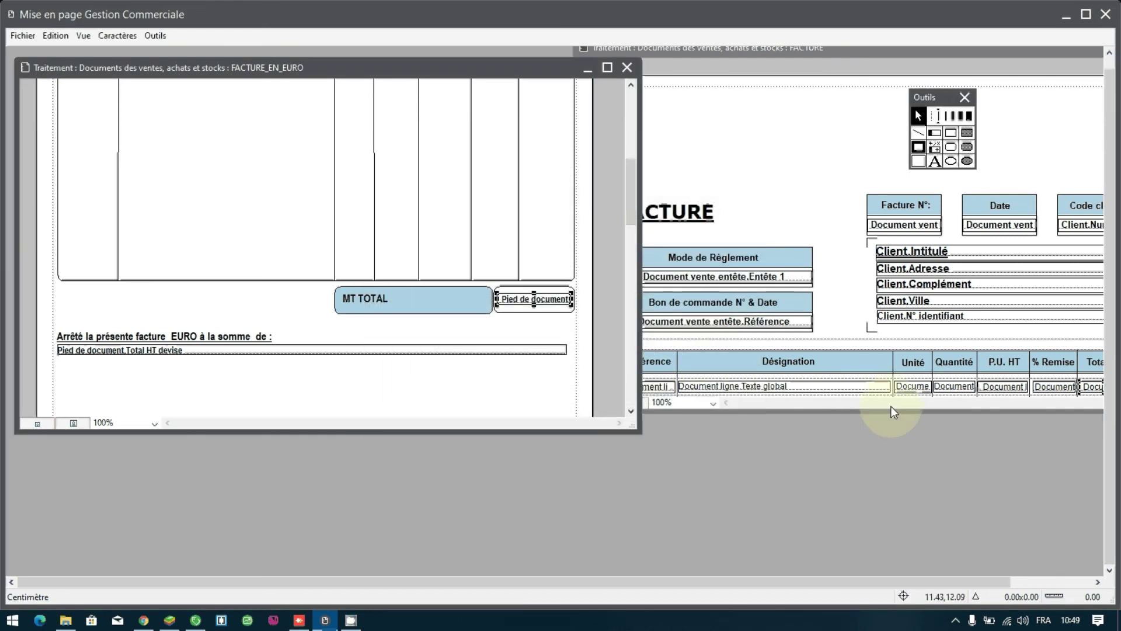
double_click(430, 353)
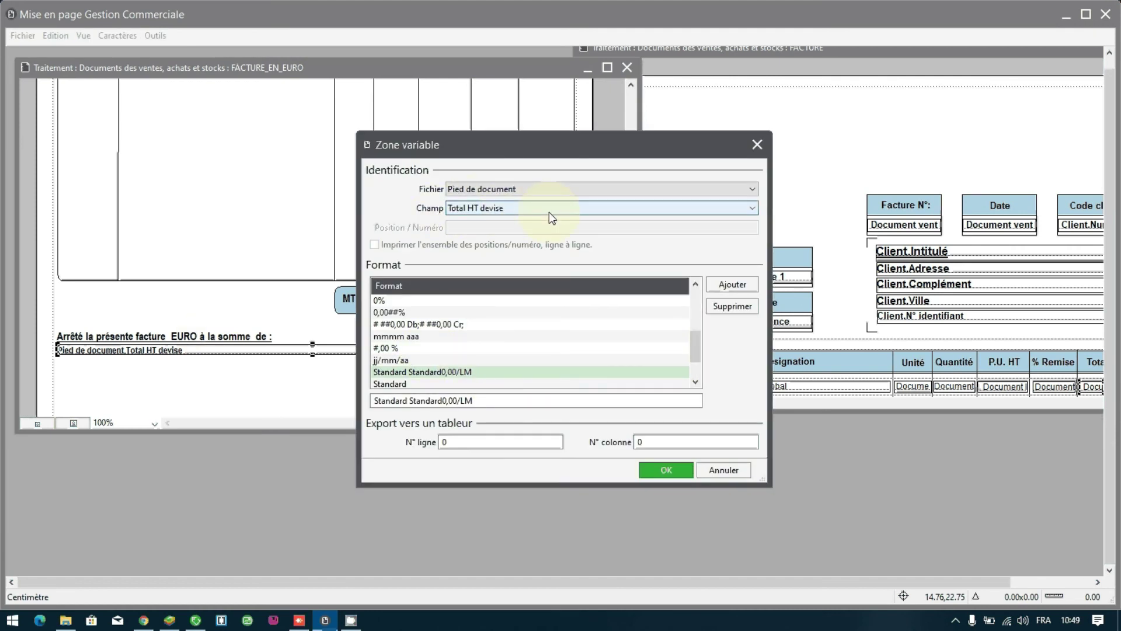
left_click(675, 471)
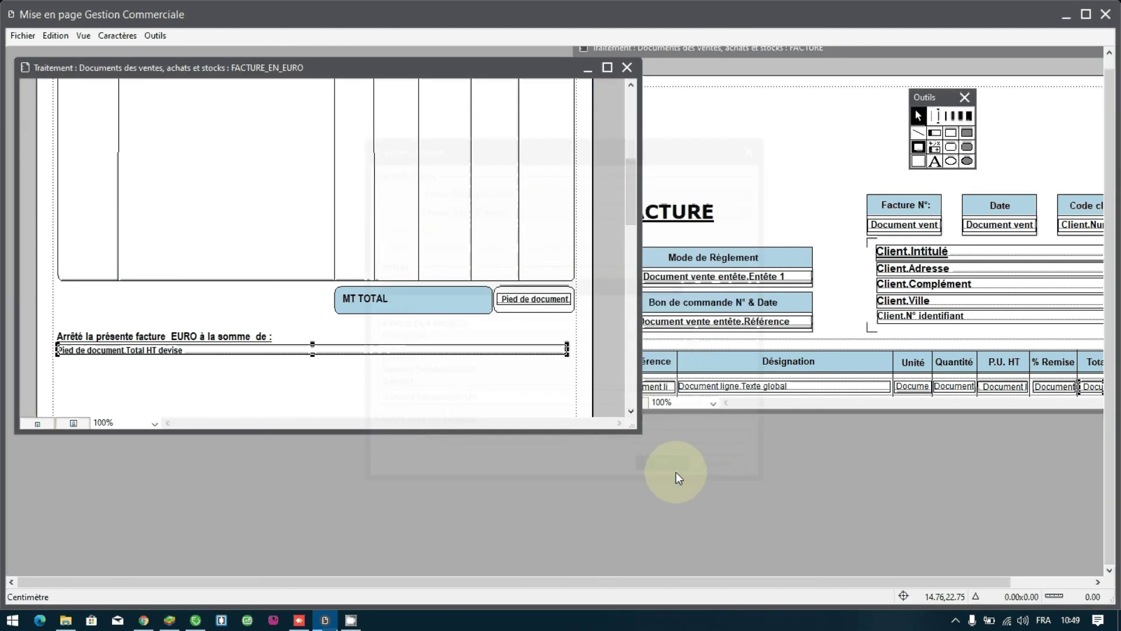
Step: Close the FACTURE_EN_EURO layout with its modifications saved, and close the FACTURE layout without saving
left_click(627, 67)
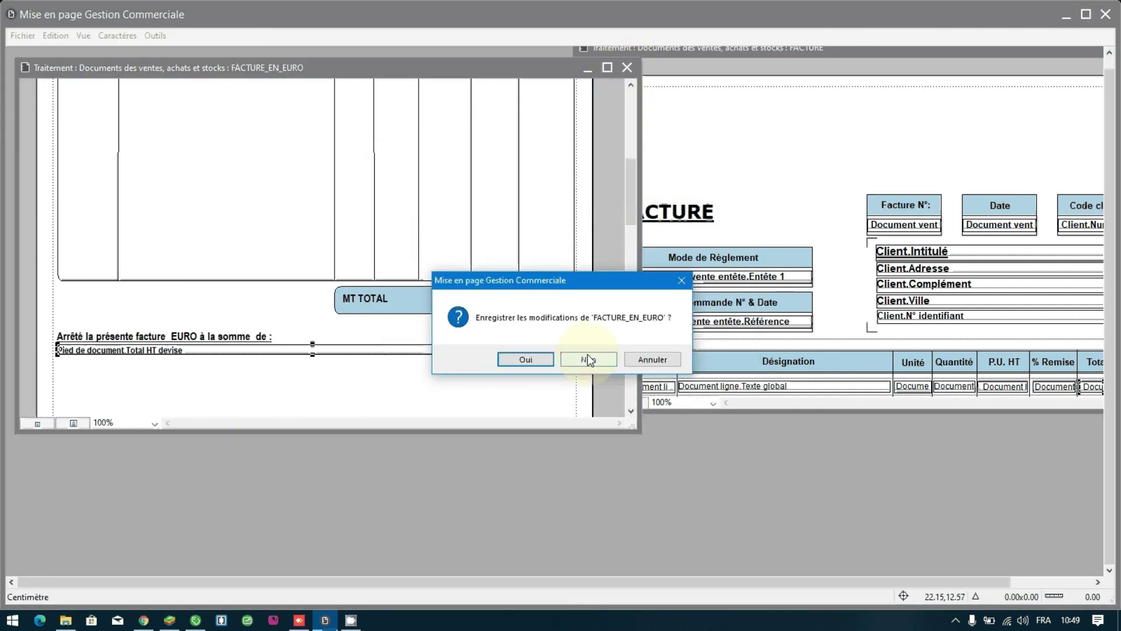
left_click(544, 359)
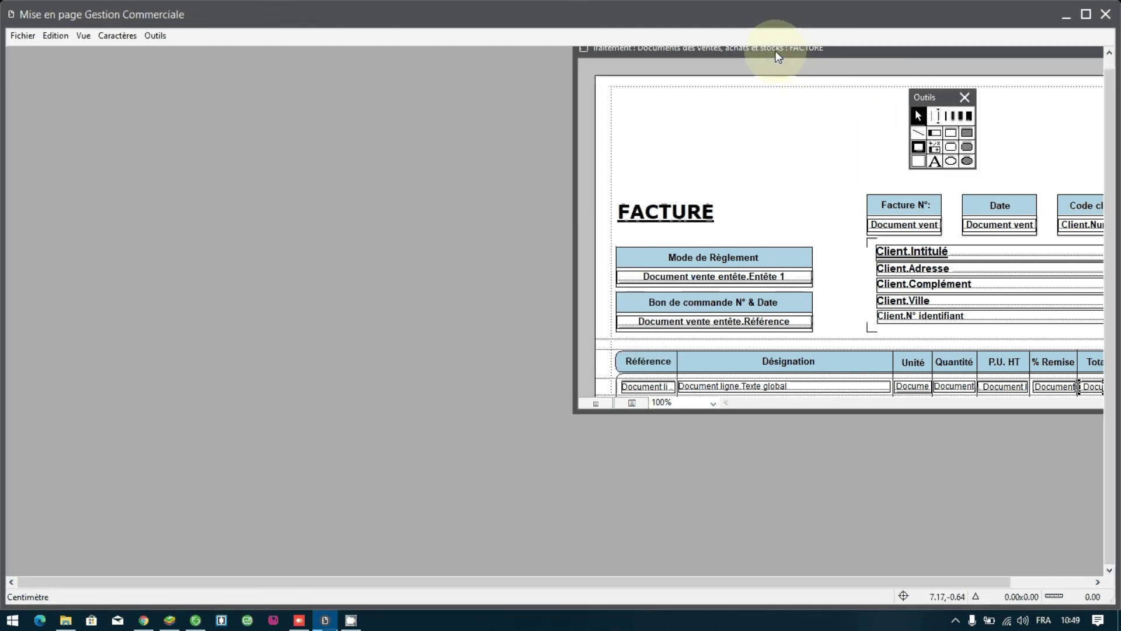
left_click_drag(775, 51, 401, 143)
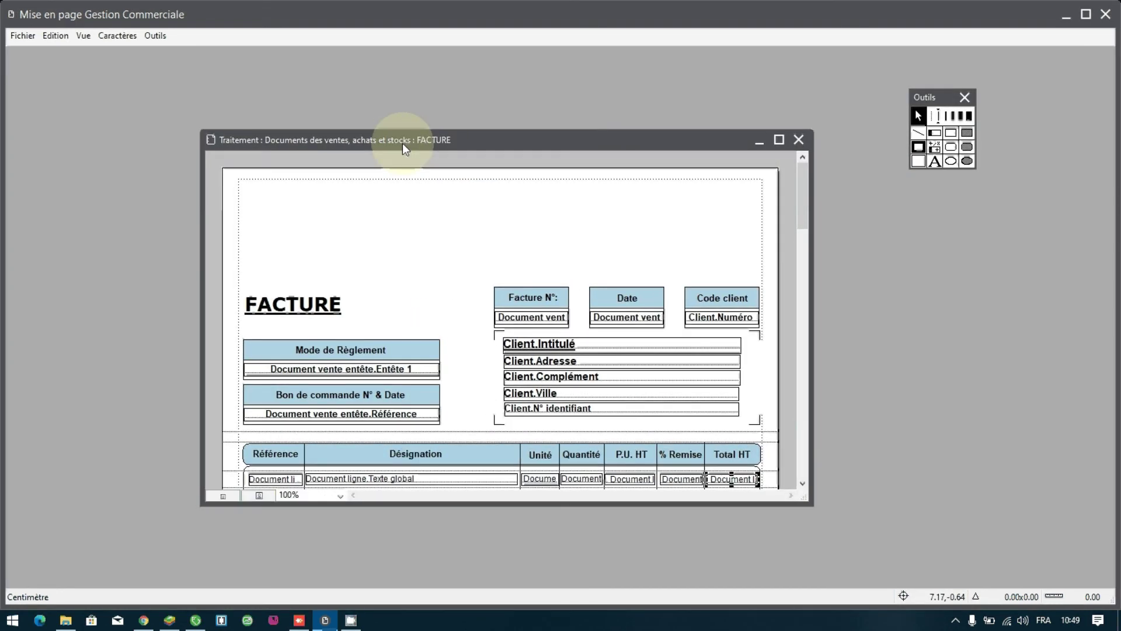
left_click(805, 140)
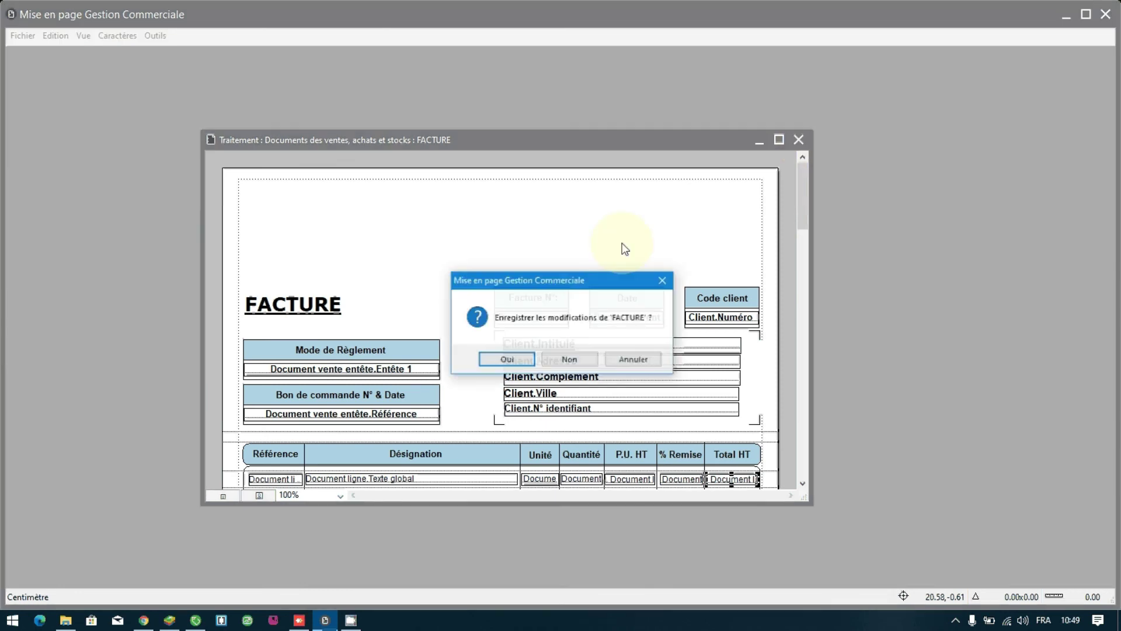
left_click(562, 357)
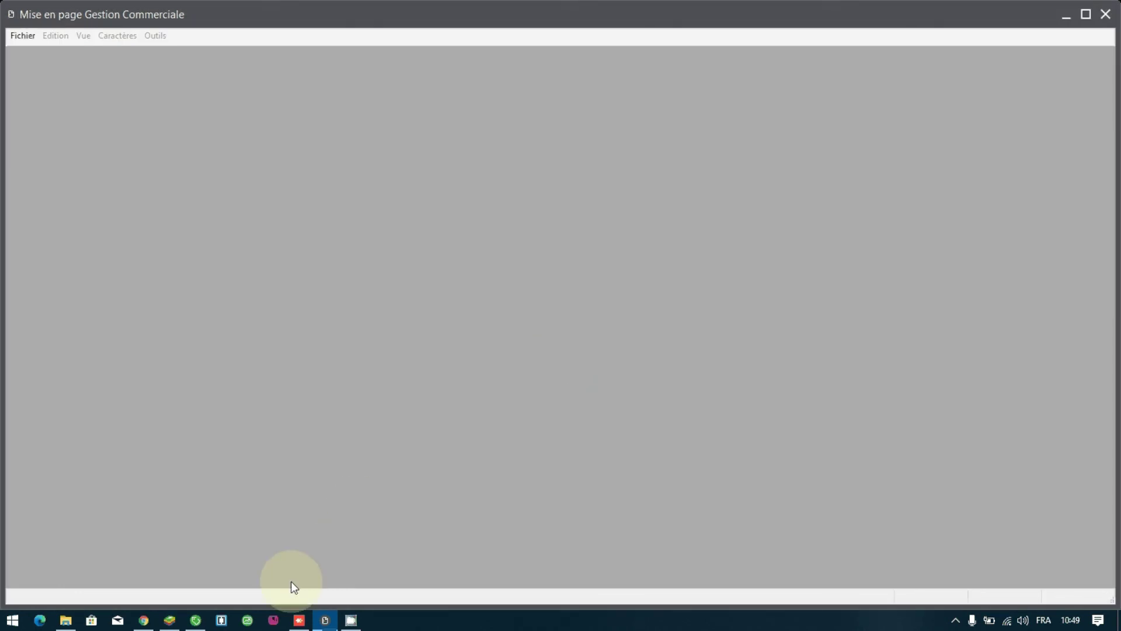
Step: Switch to Sage 100 Gestion commerciale and bring up the document processing commands
left_click(194, 620)
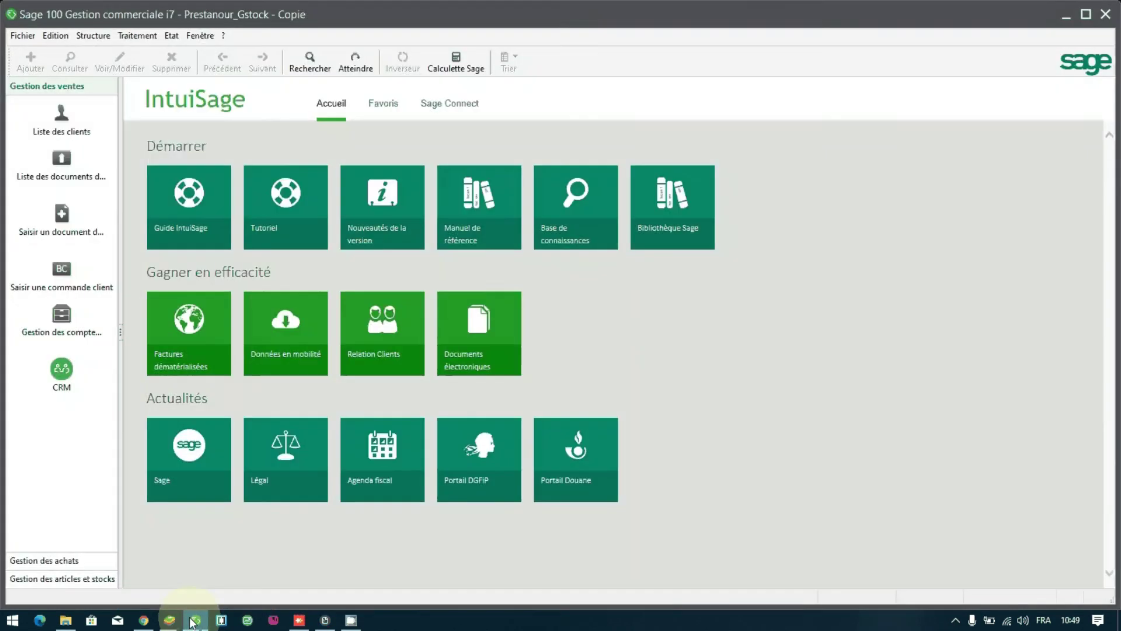
left_click(129, 36)
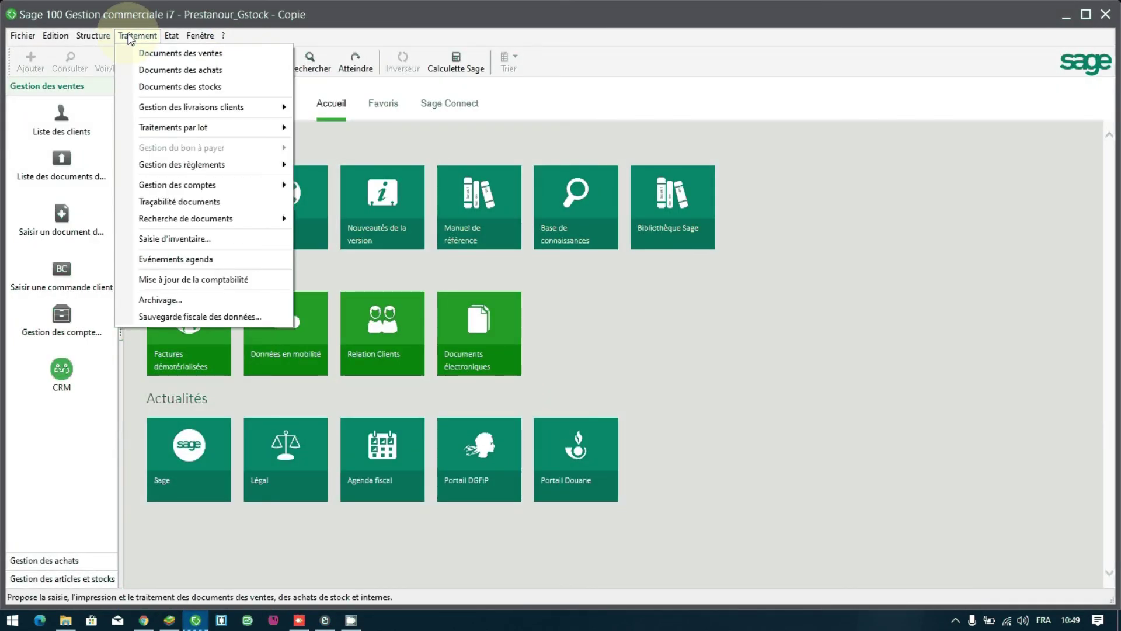